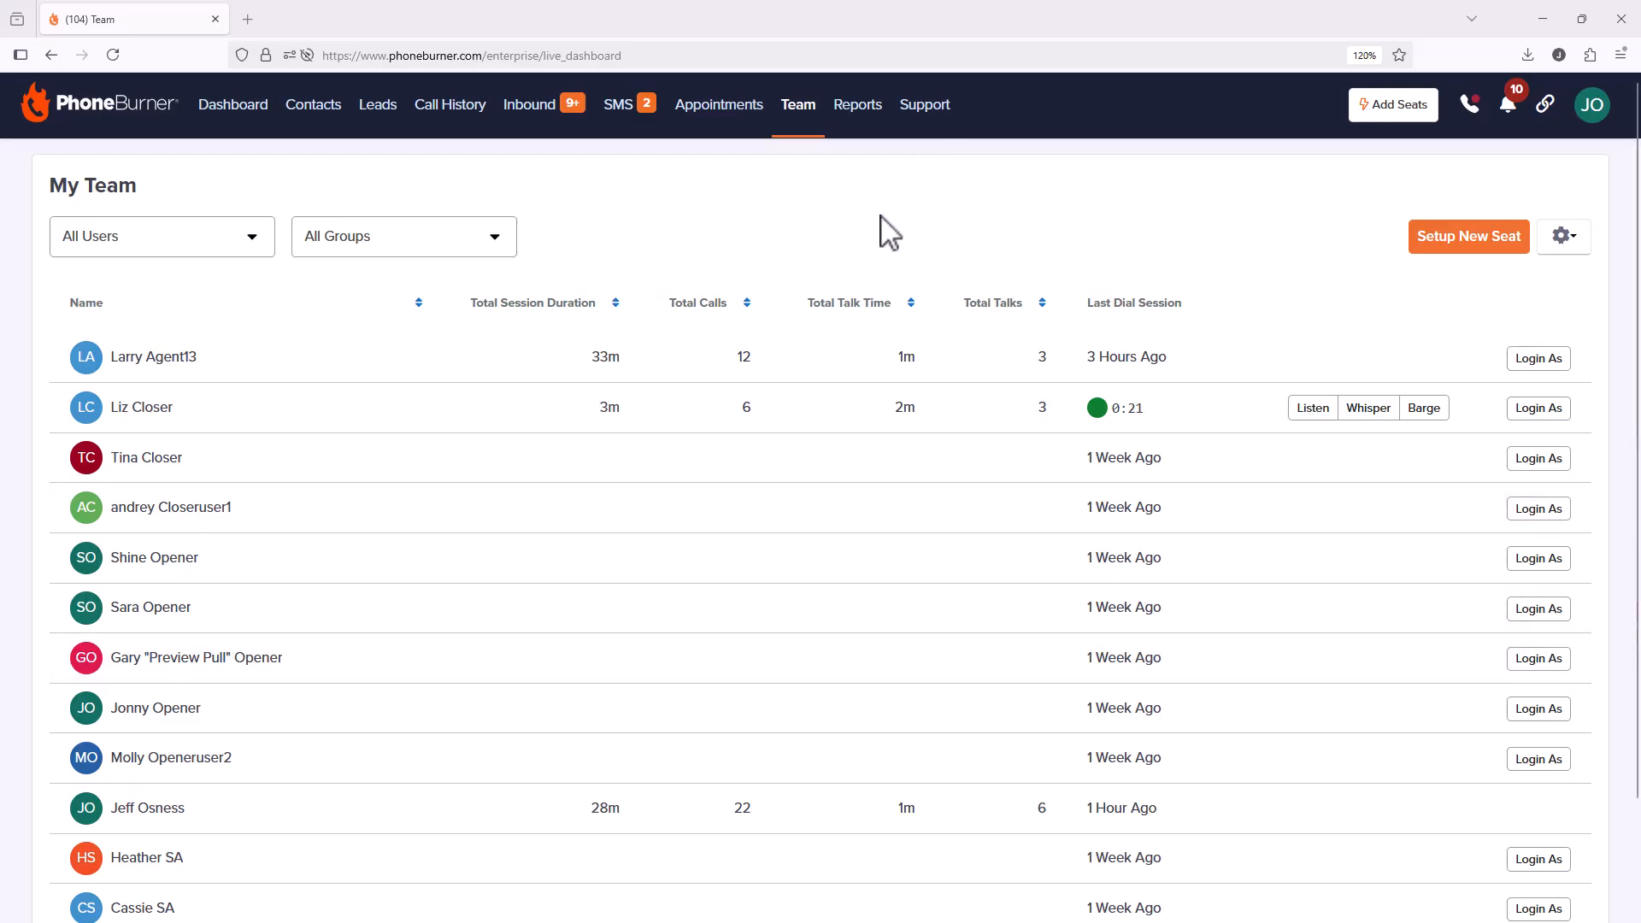
# Step: Go to the Reports page showing the six custom reports, including Member Detail Report
pyautogui.click(852, 120)
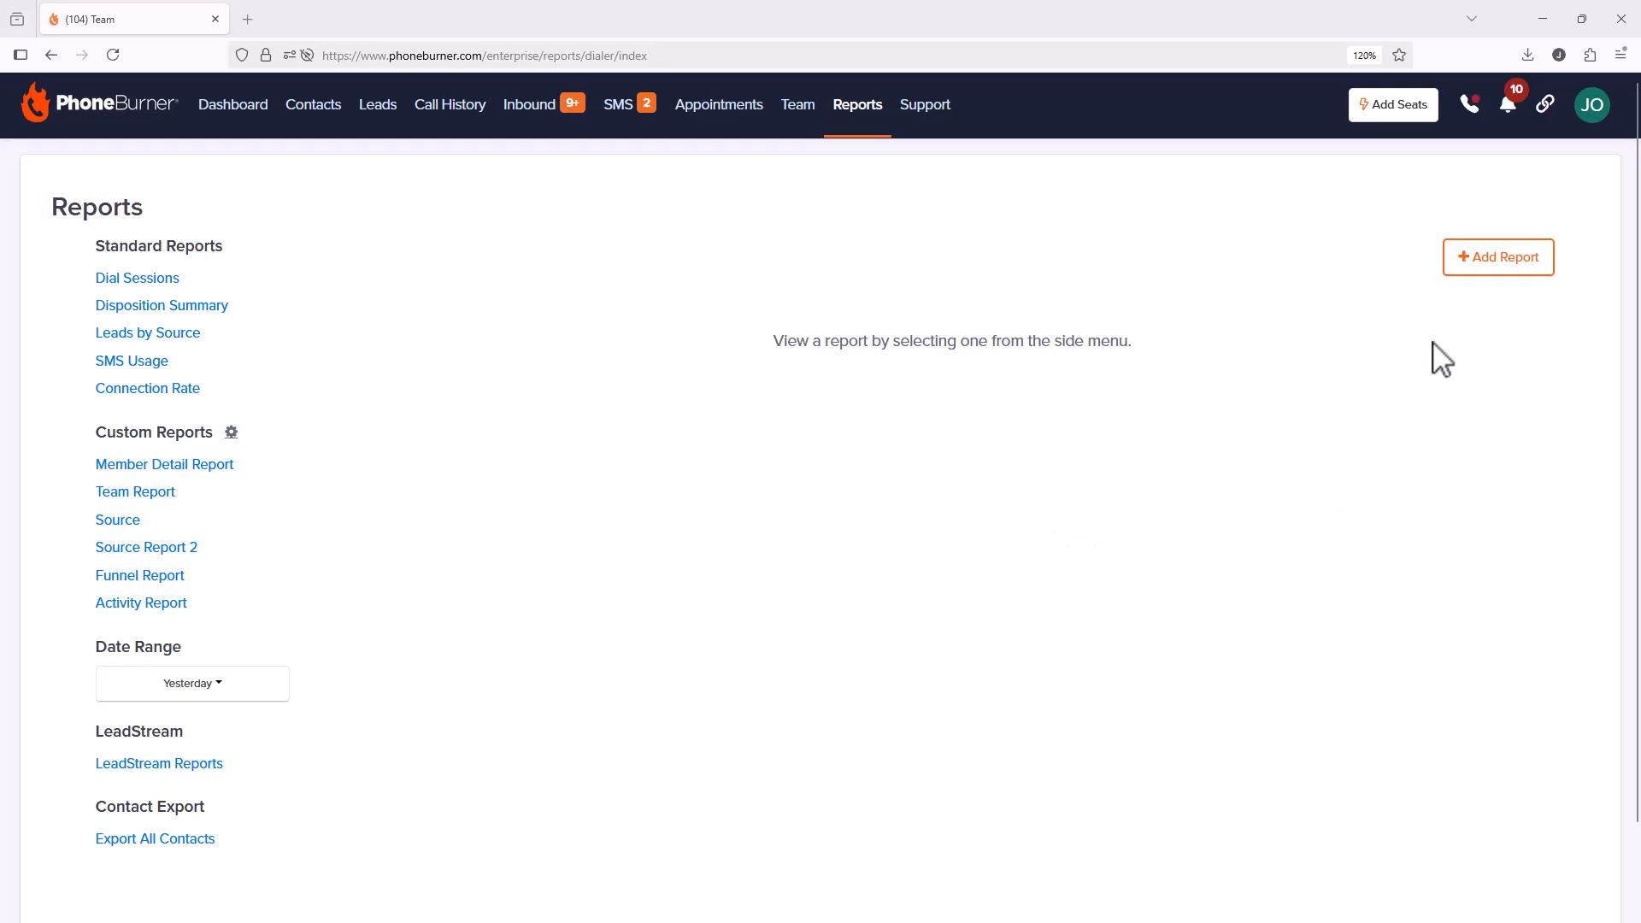
# Step: Add a Member Detail report named 'New Member Detail', described 'This is a report for all of my team members'
pyautogui.click(1500, 269)
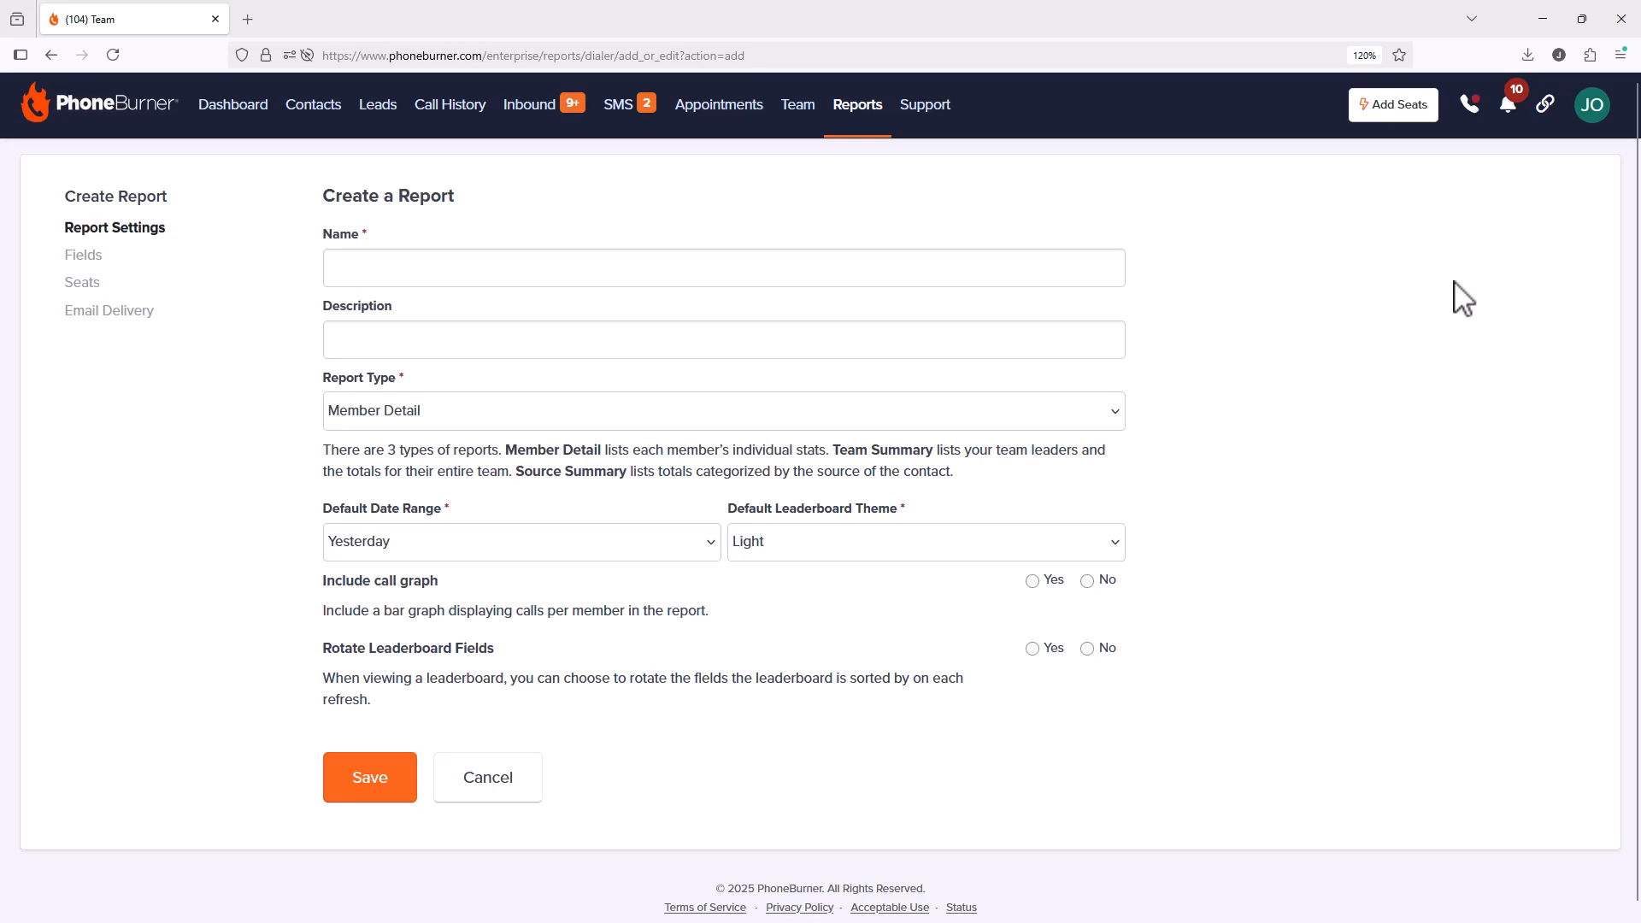
pyautogui.click(968, 266)
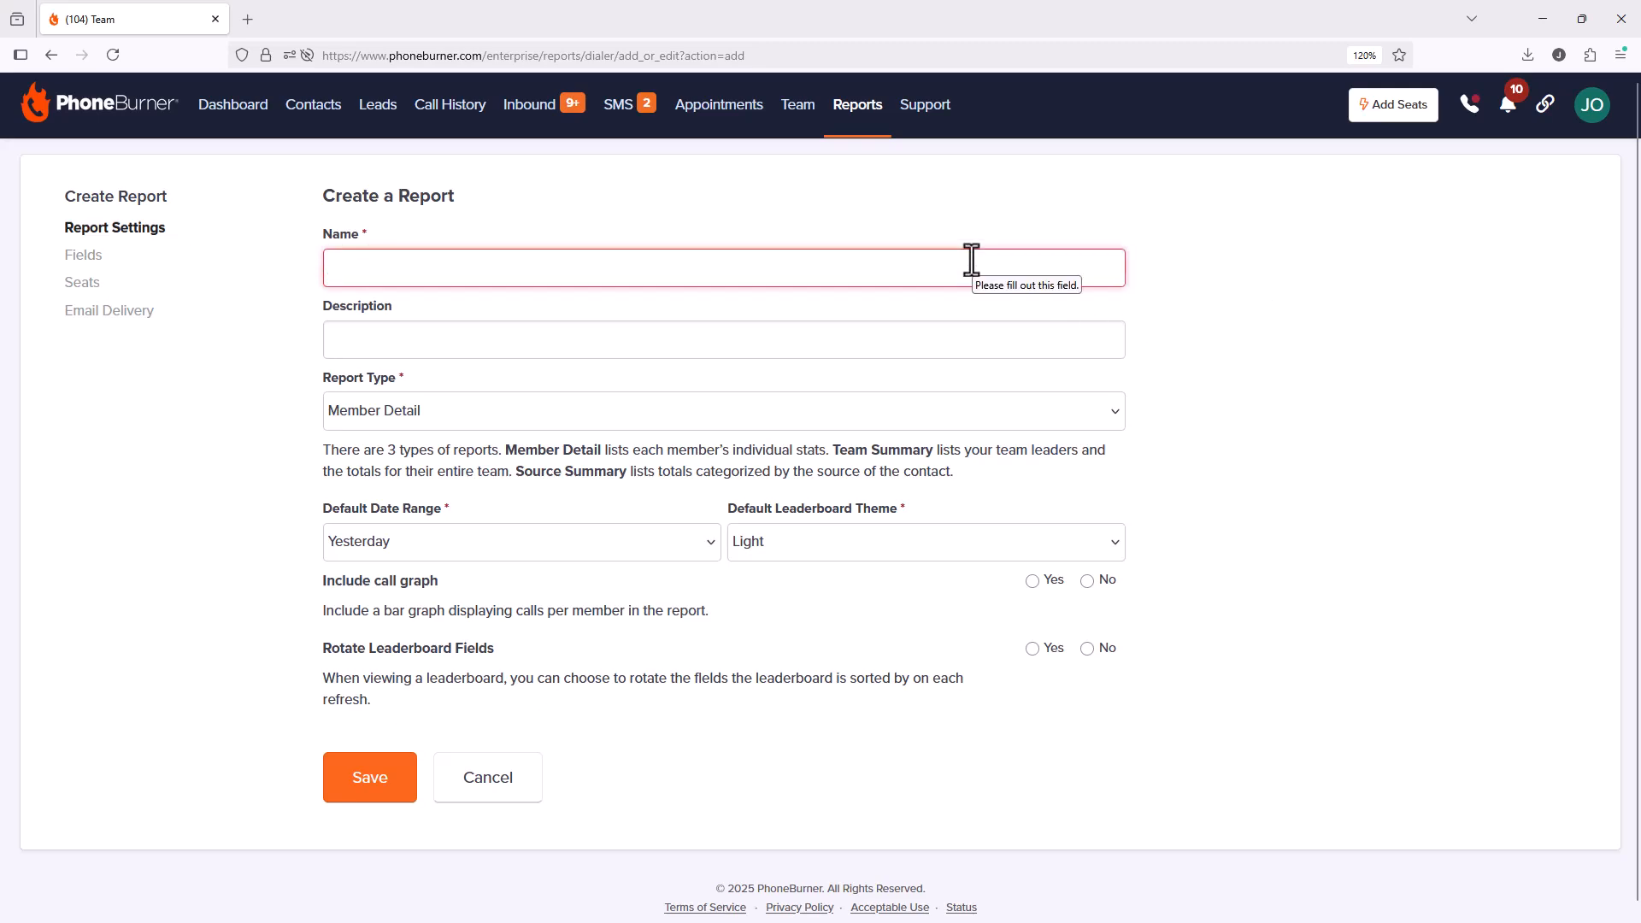
pyautogui.write('New Member')
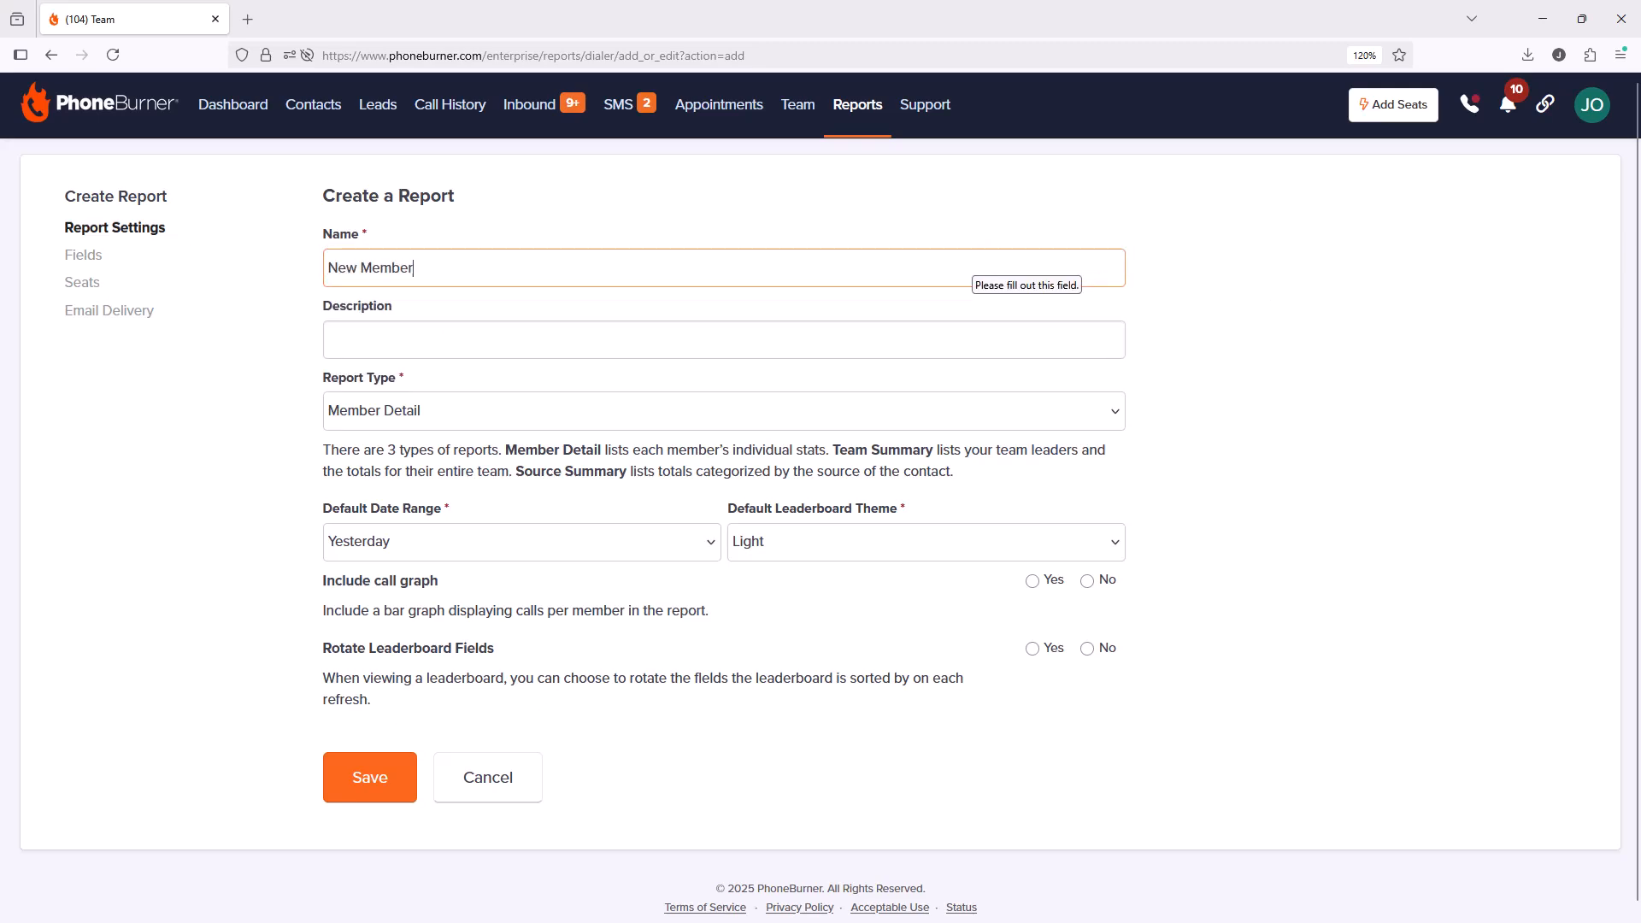
pyautogui.write(' Detail')
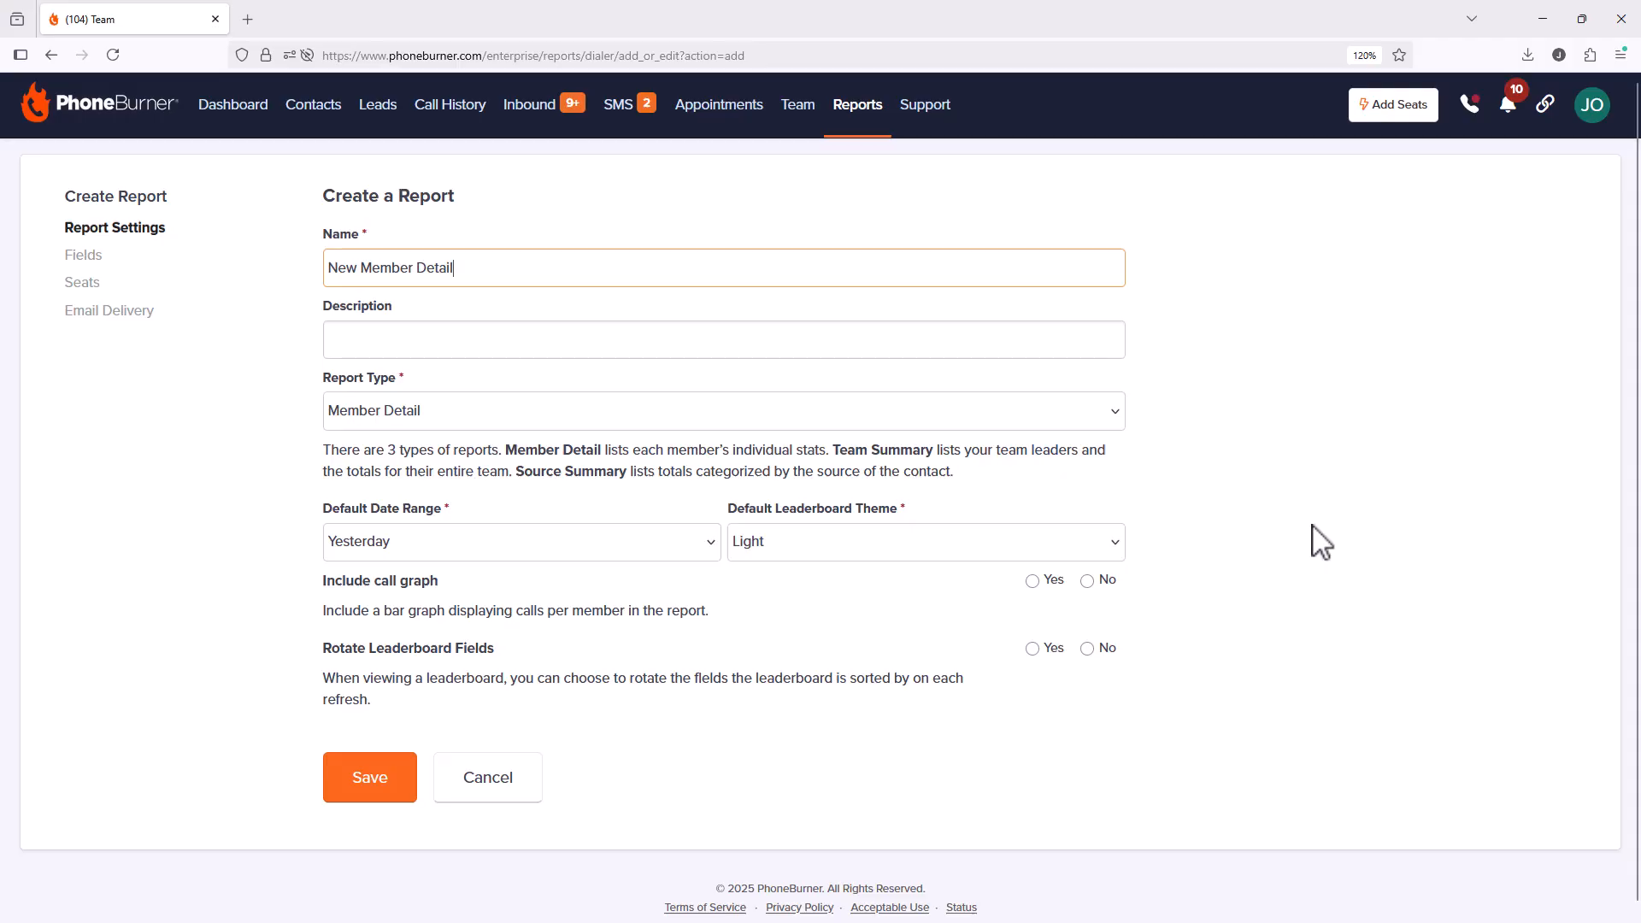
pyautogui.click(603, 346)
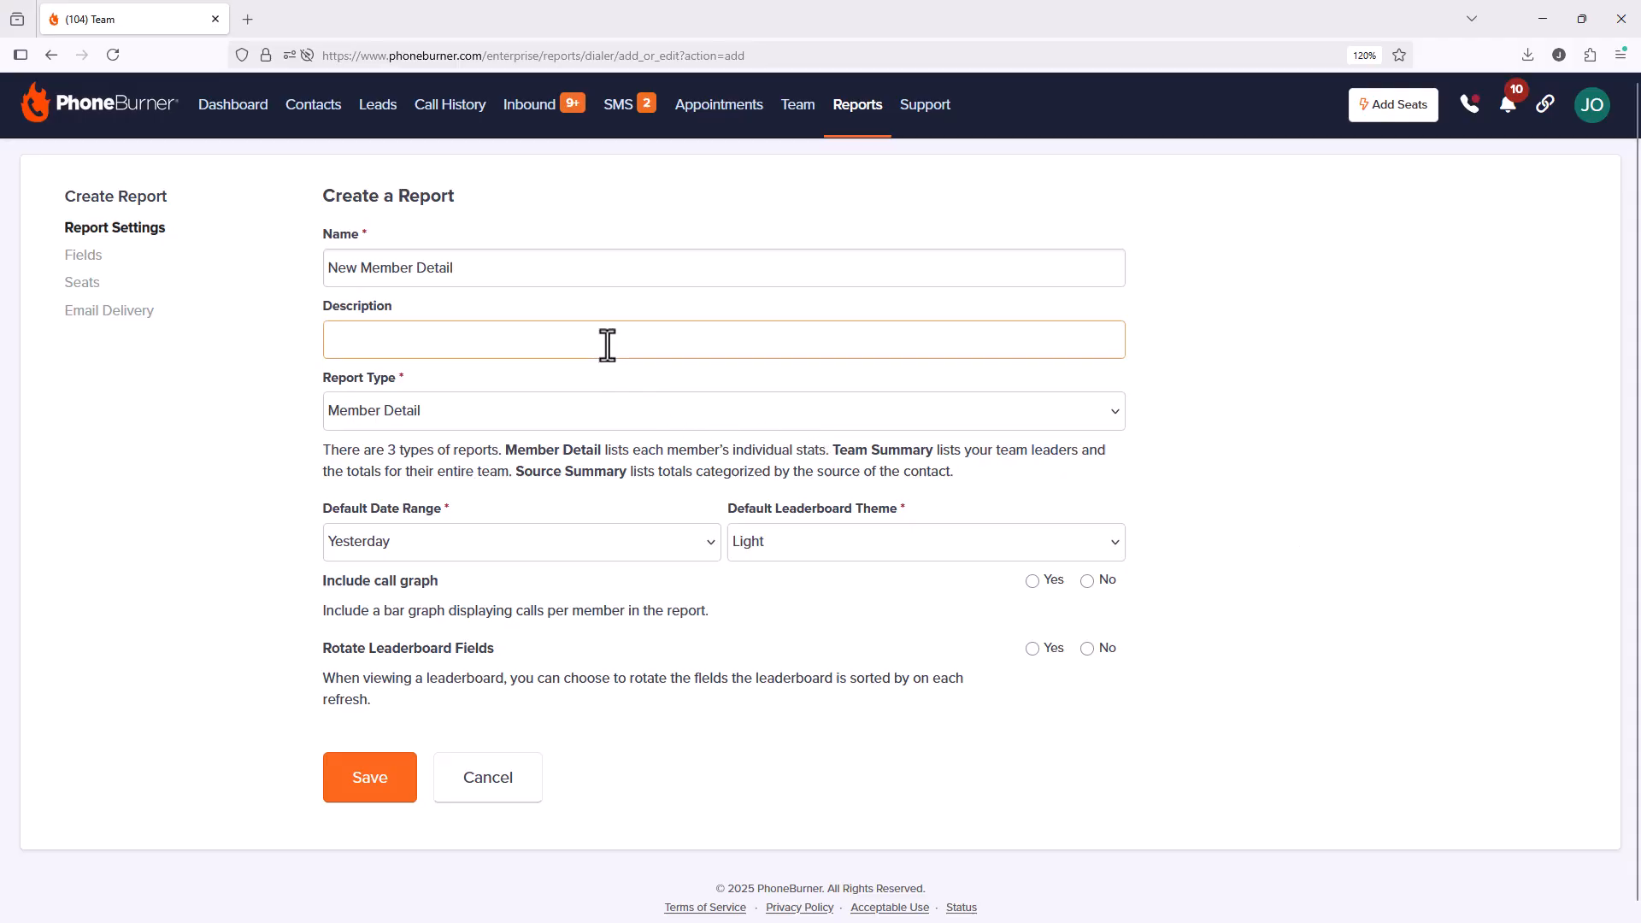
pyautogui.write('This is a report for all of my team members')
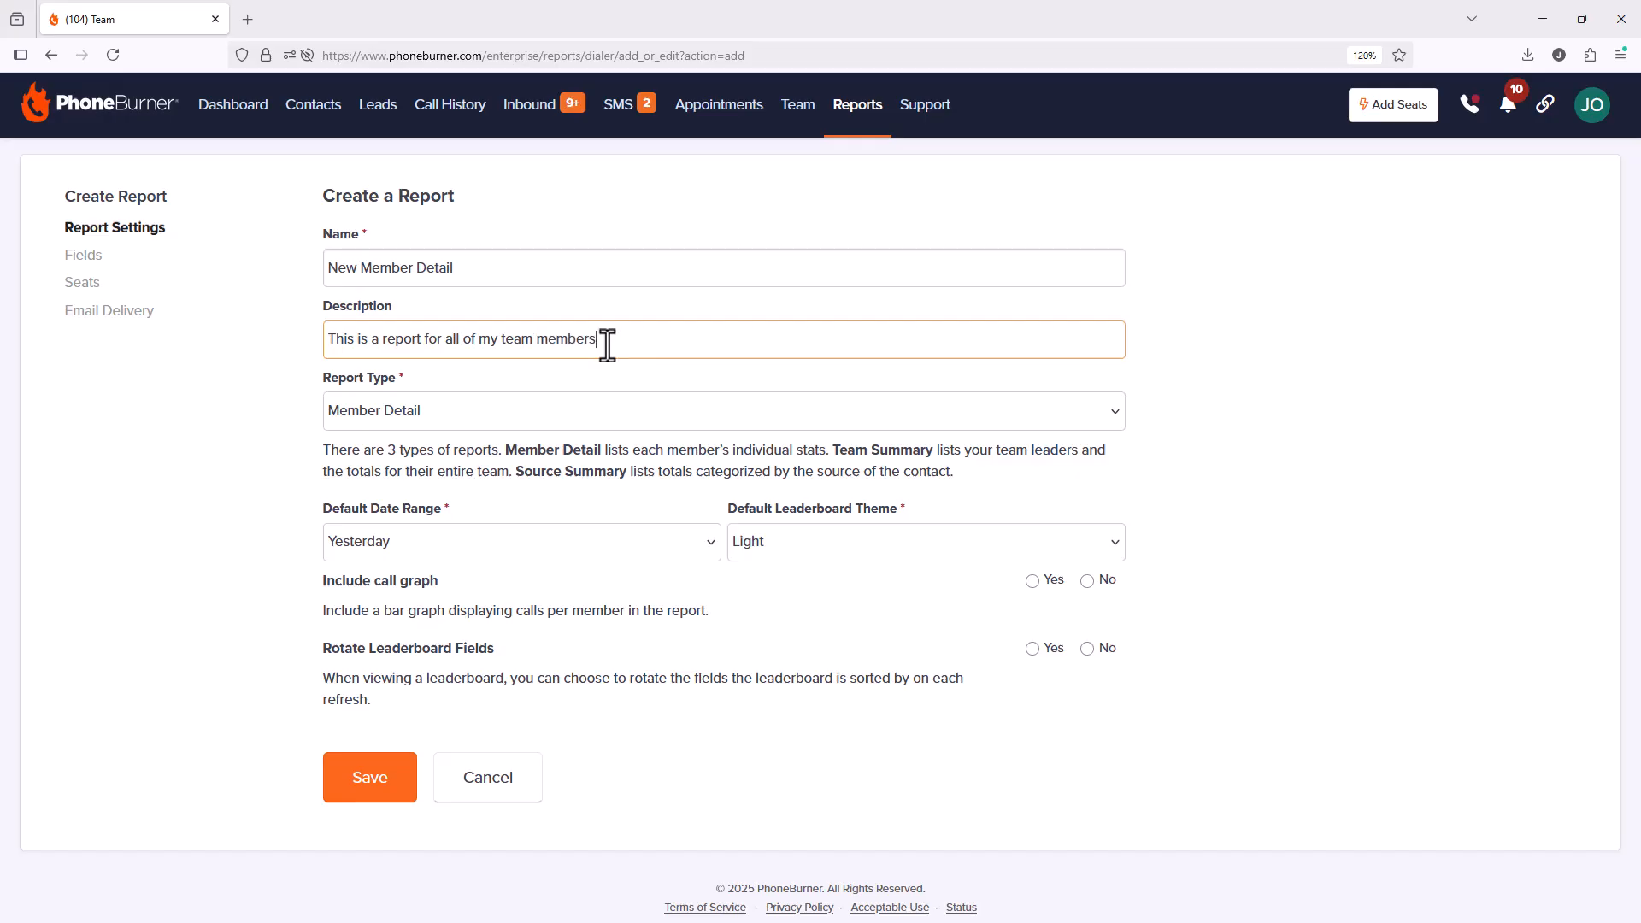
pyautogui.click(523, 419)
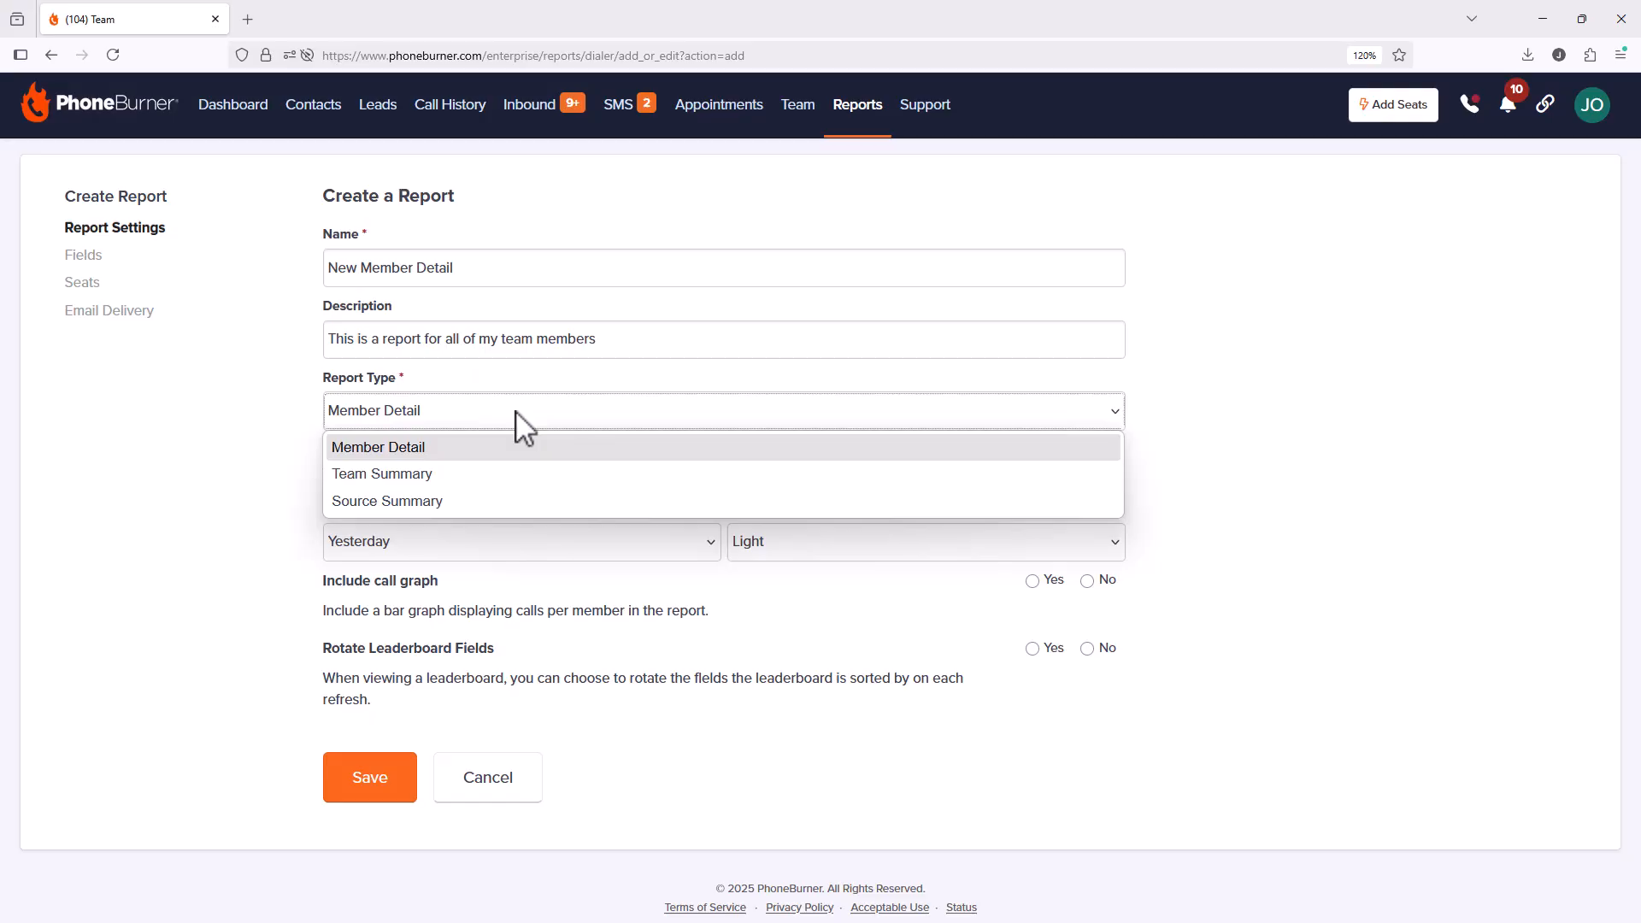
pyautogui.click(1182, 420)
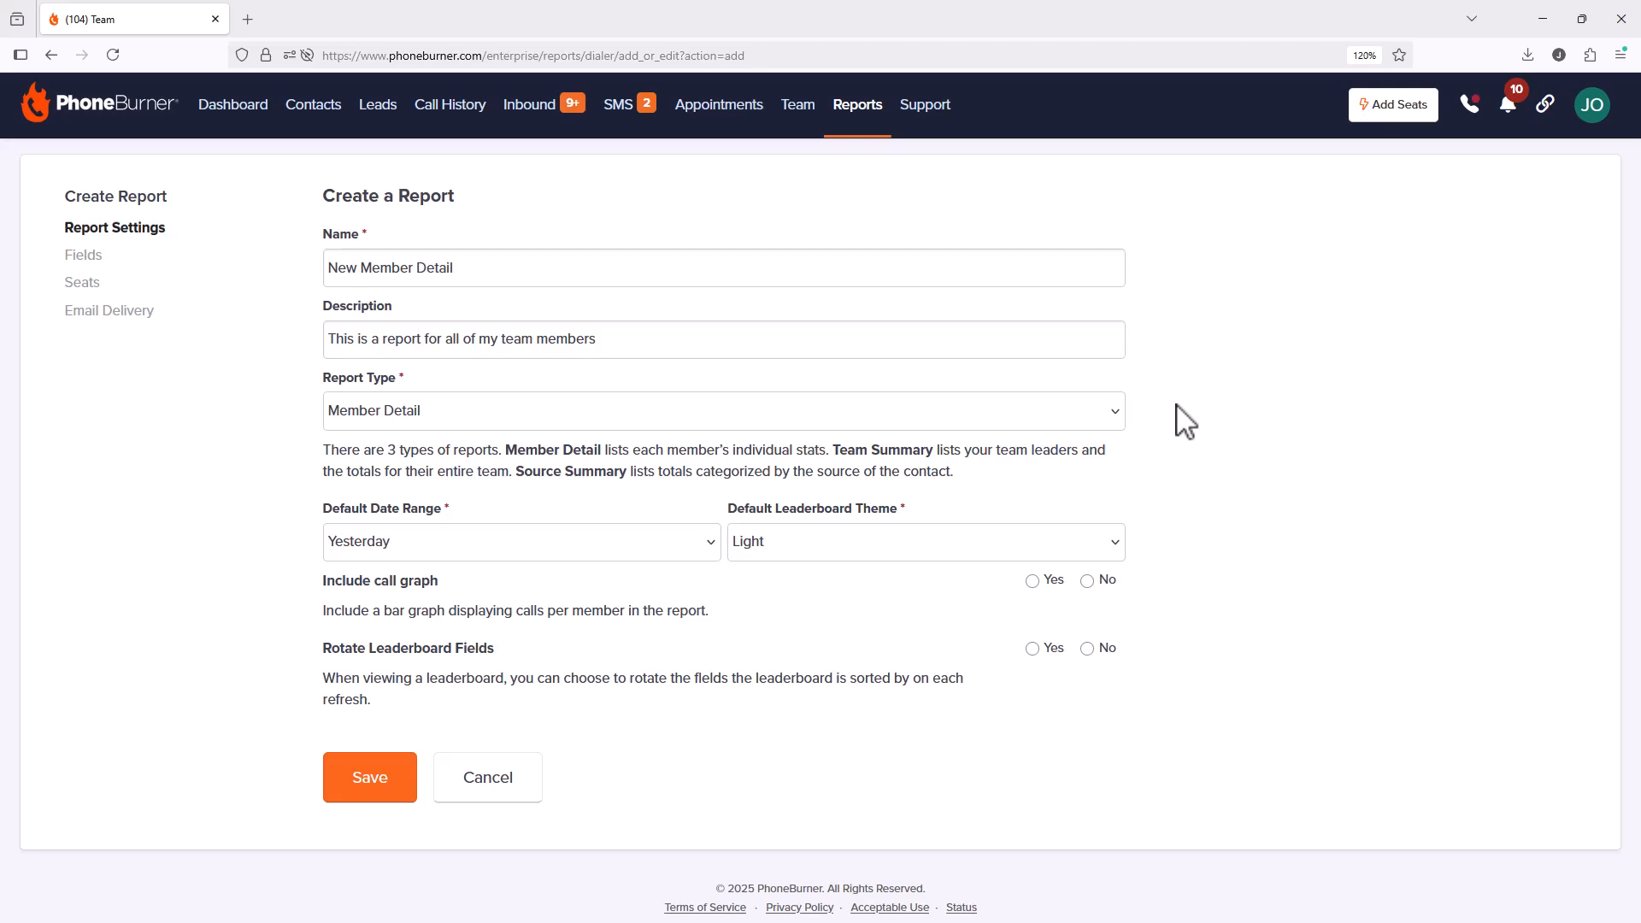
# Step: Set the default date range to Last 30 days, keep the Light theme, include the call graph, and save
pyautogui.click(693, 550)
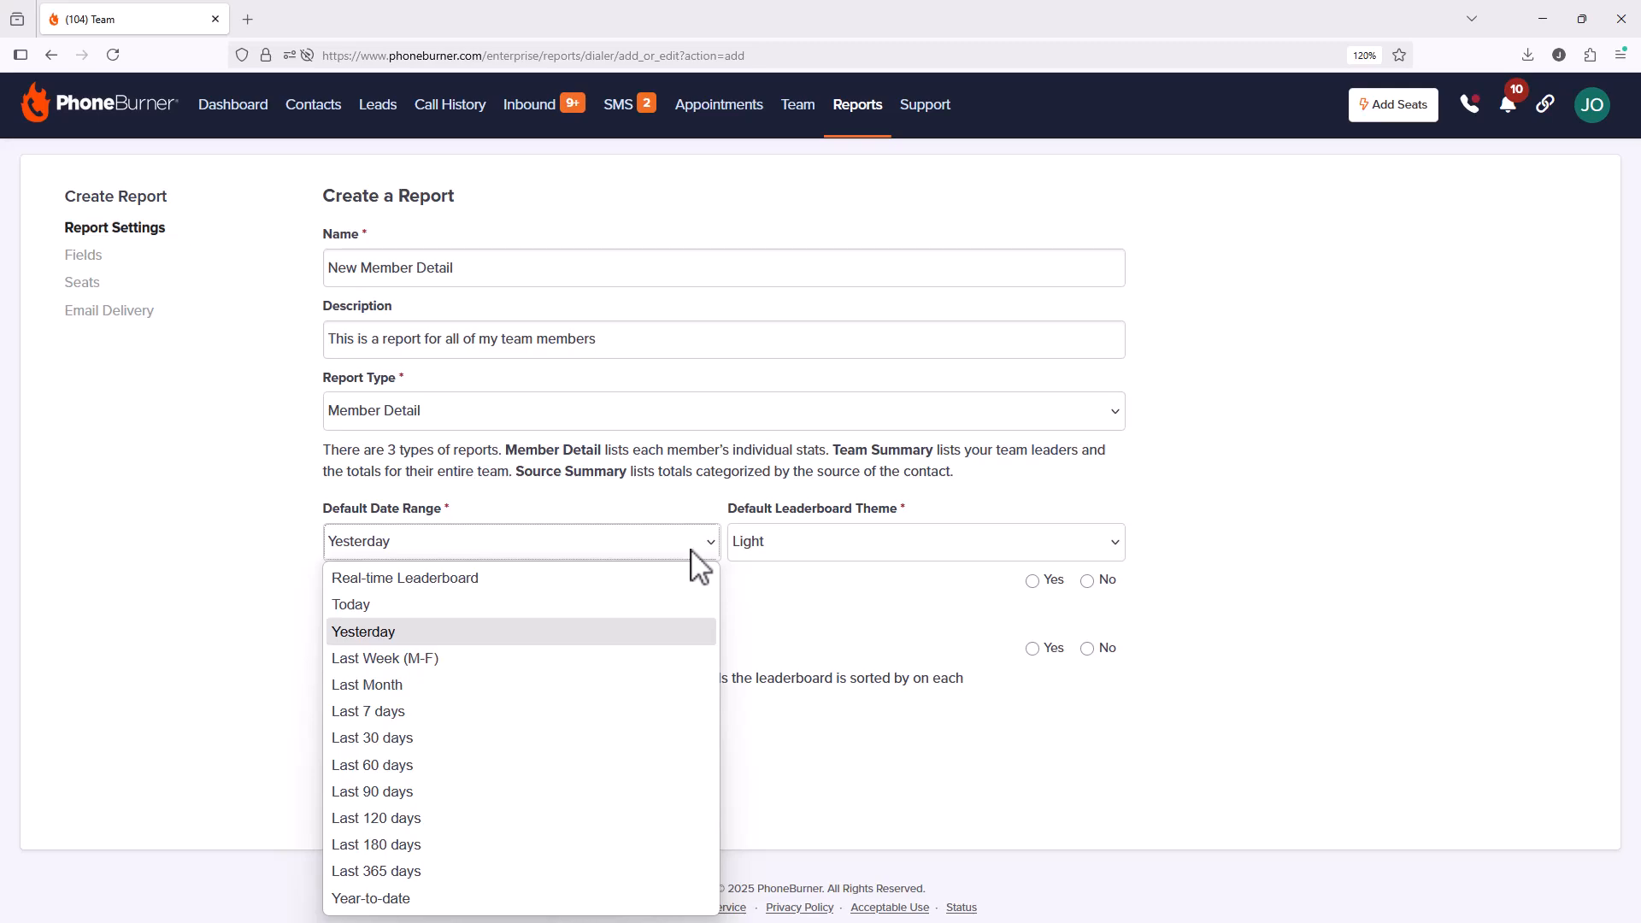
pyautogui.click(510, 739)
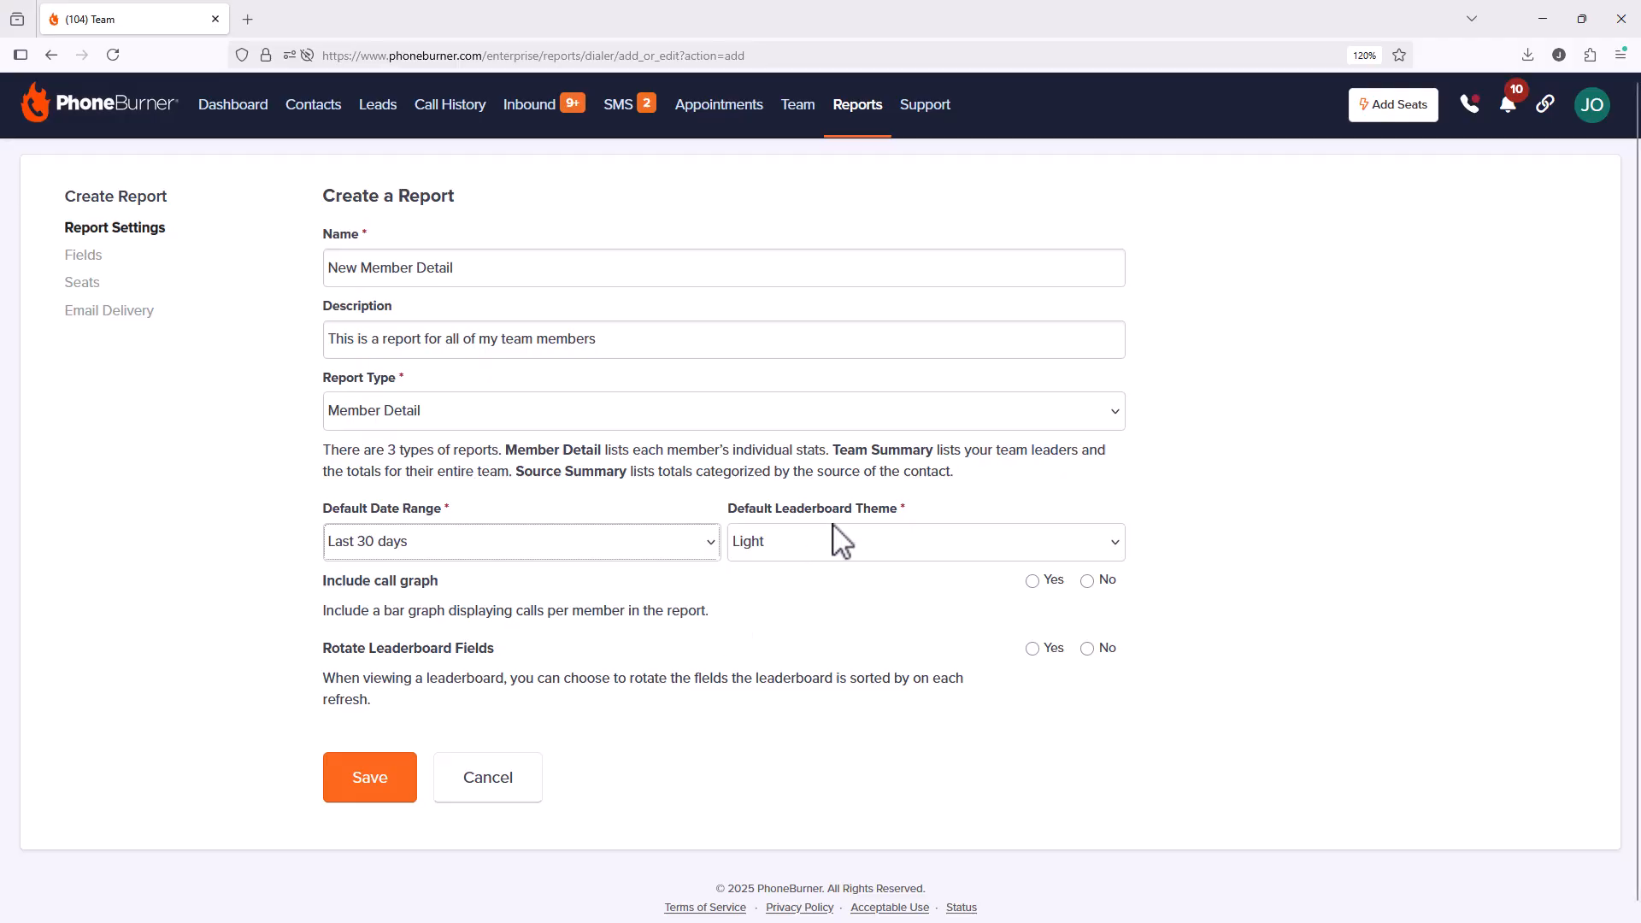
pyautogui.click(825, 554)
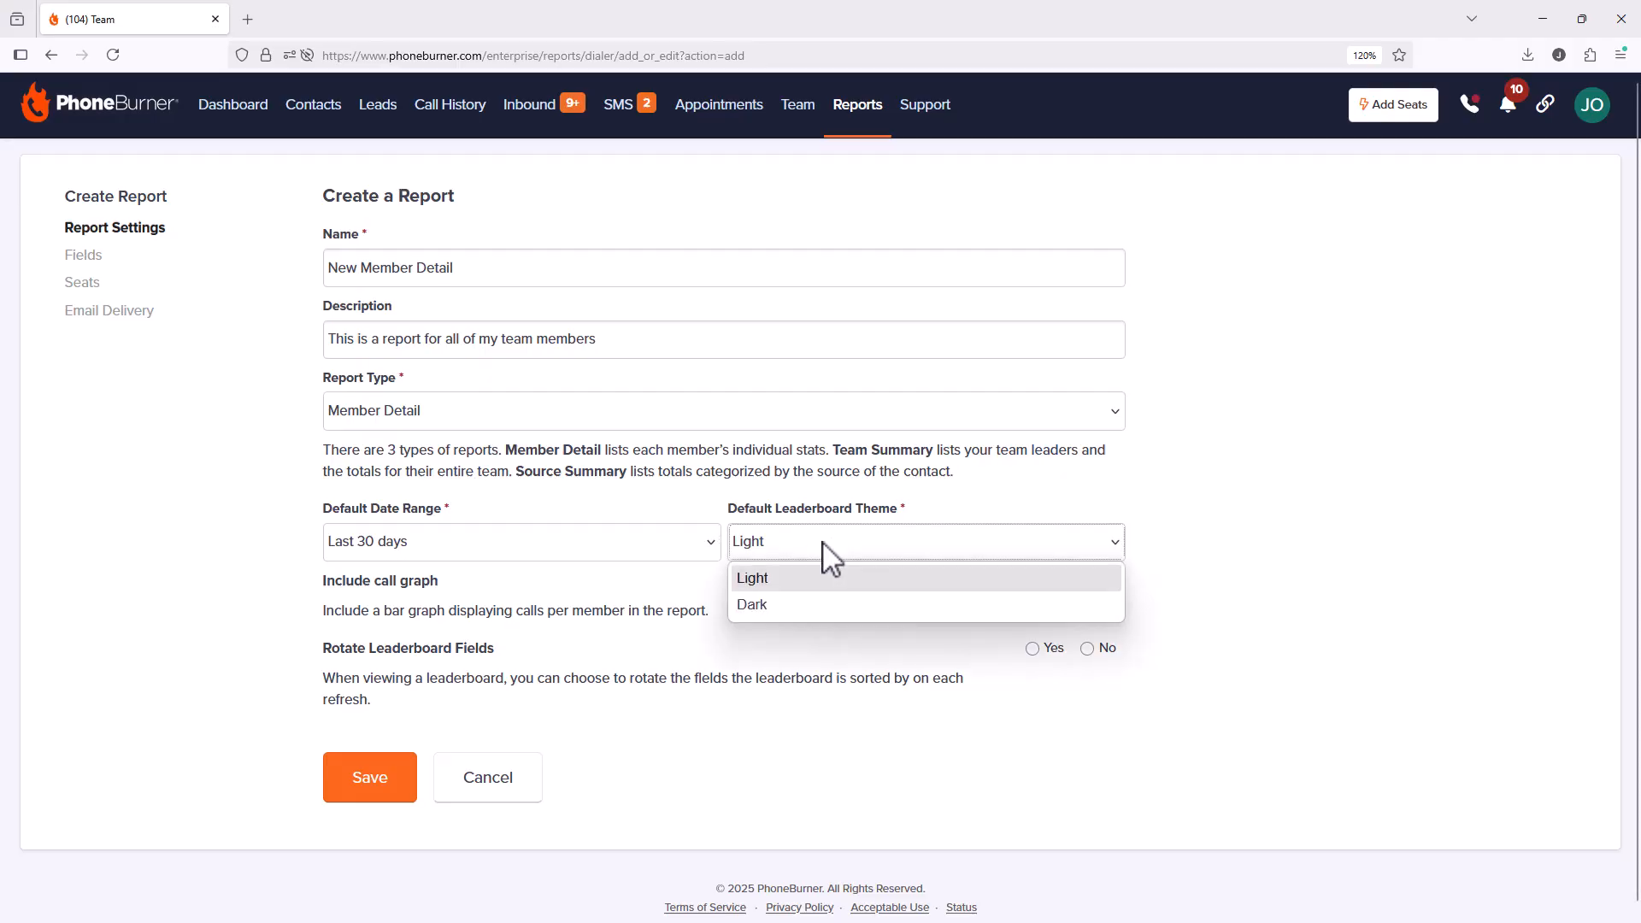
pyautogui.click(823, 542)
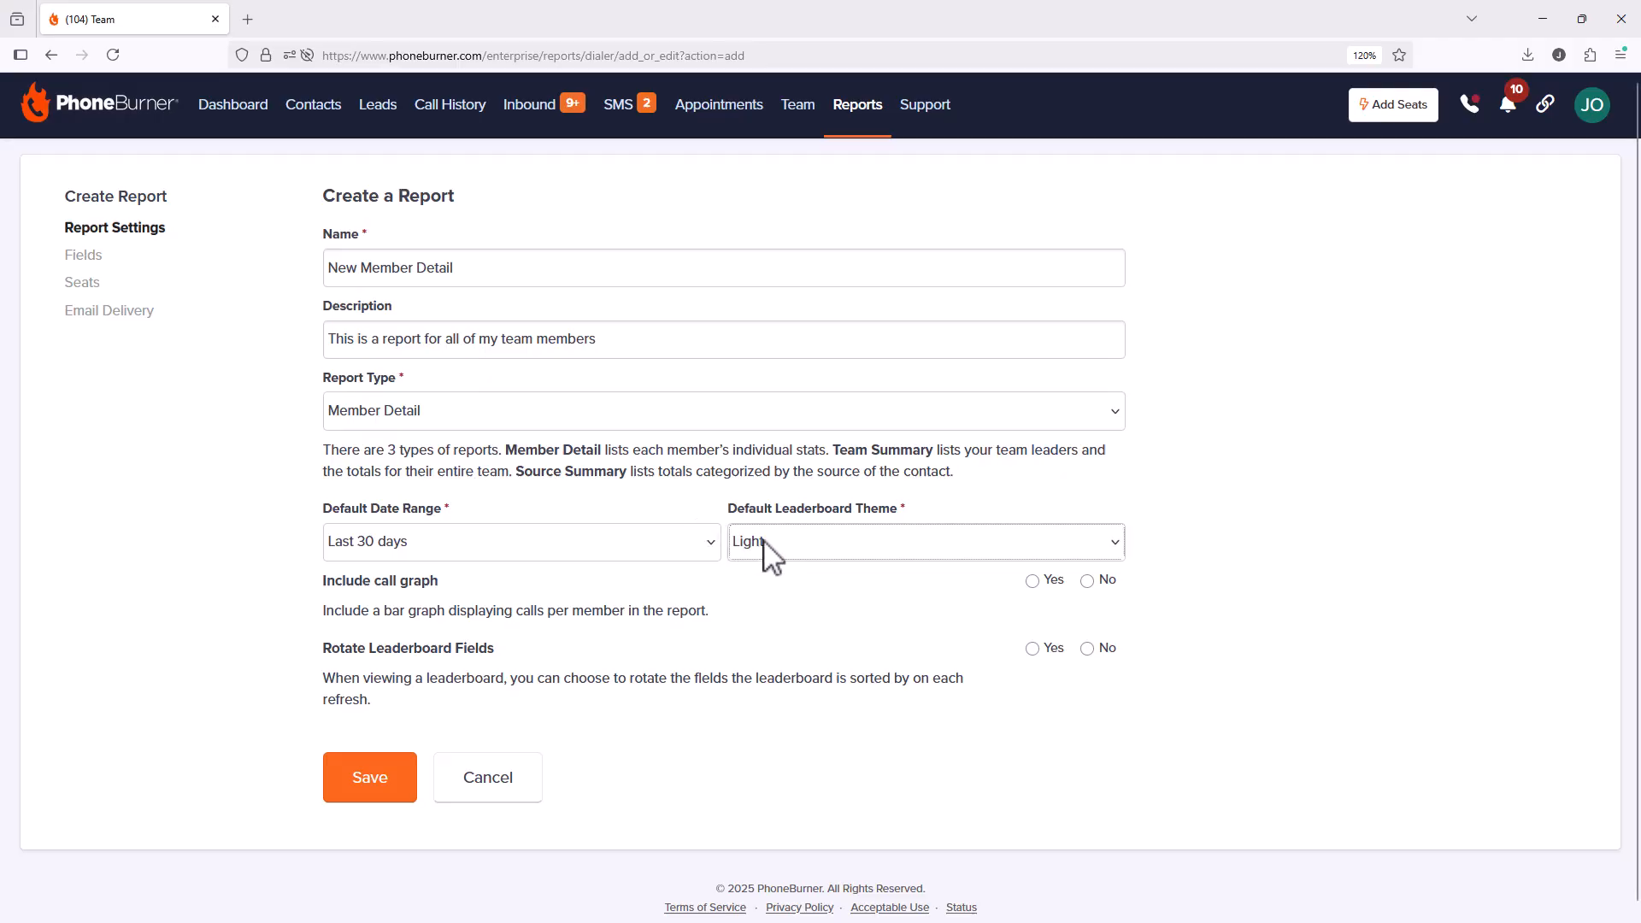
pyautogui.click(1033, 582)
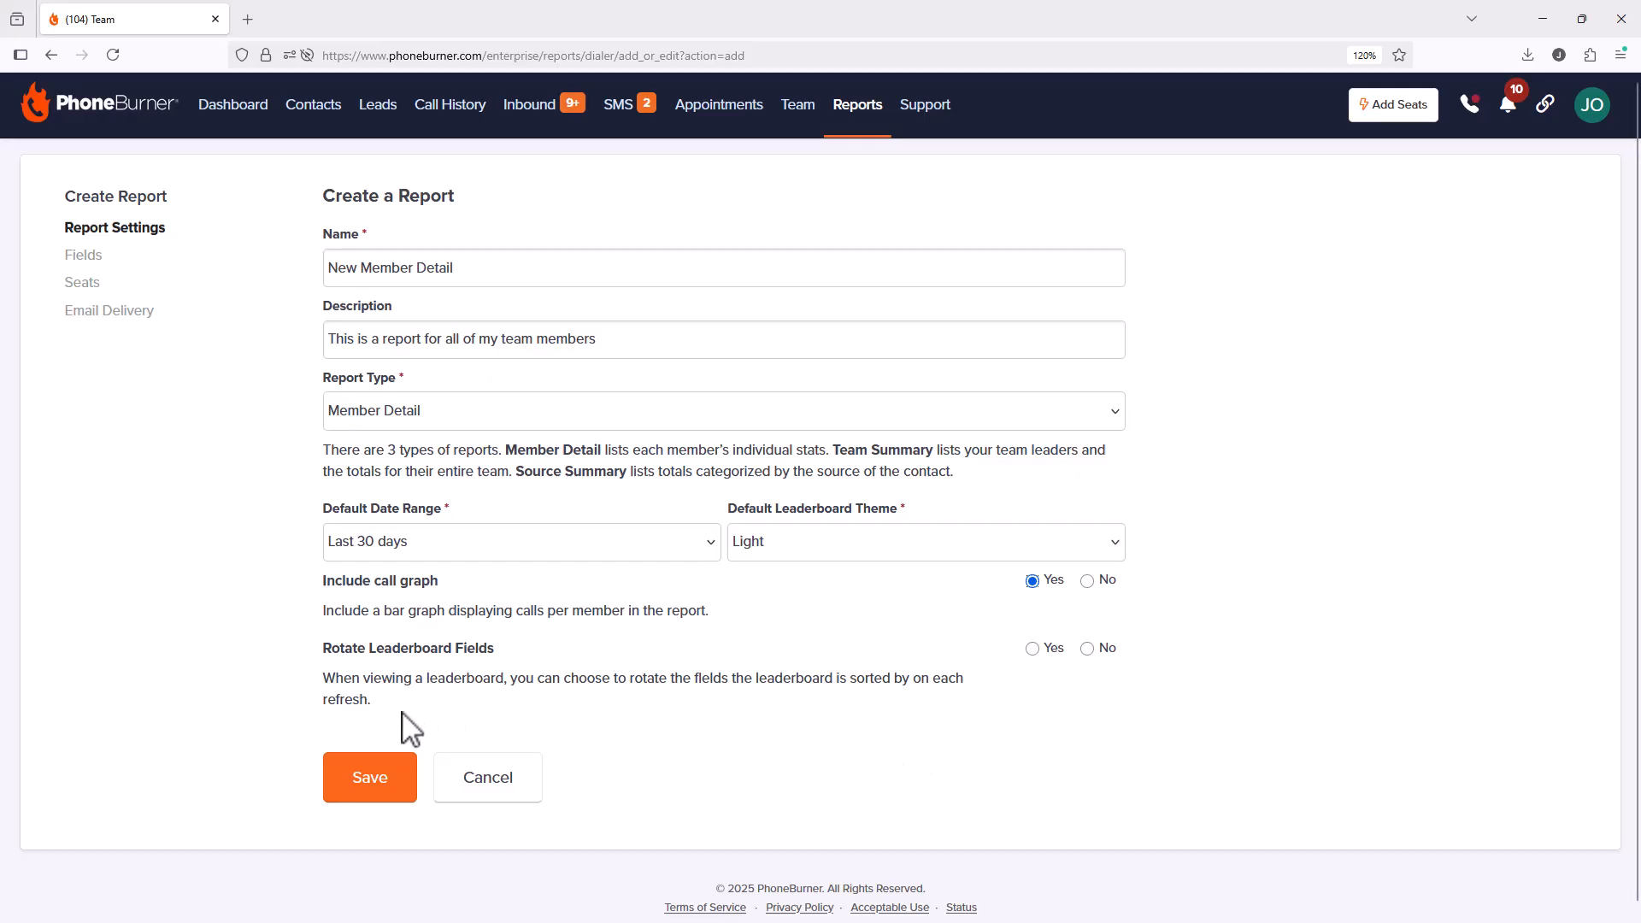
pyautogui.click(383, 779)
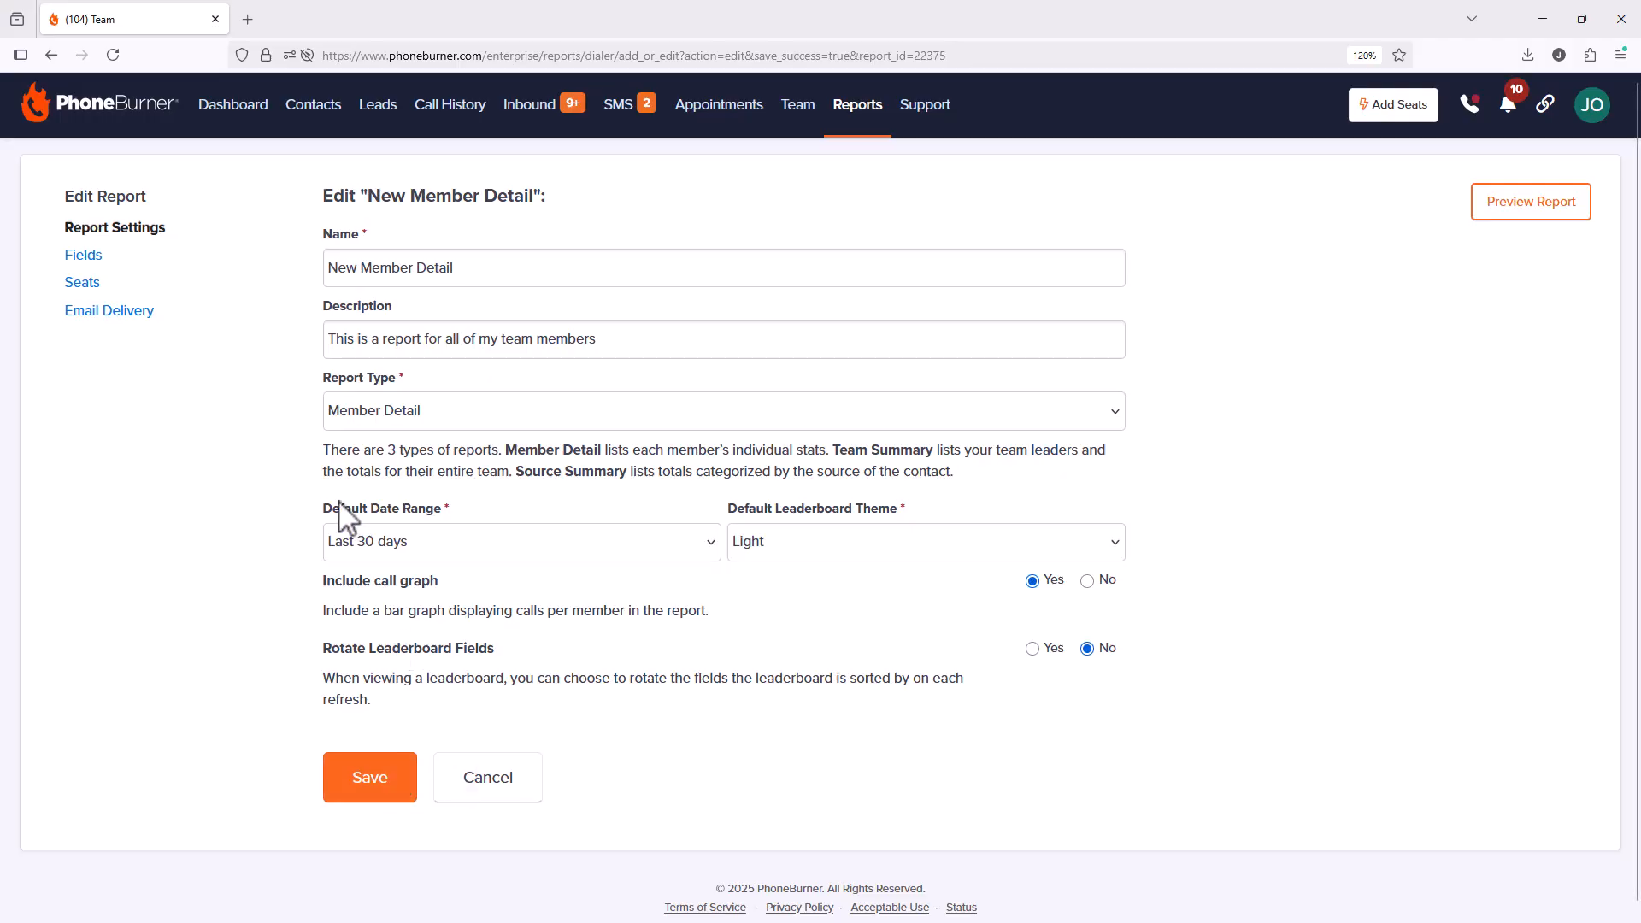
pyautogui.click(83, 256)
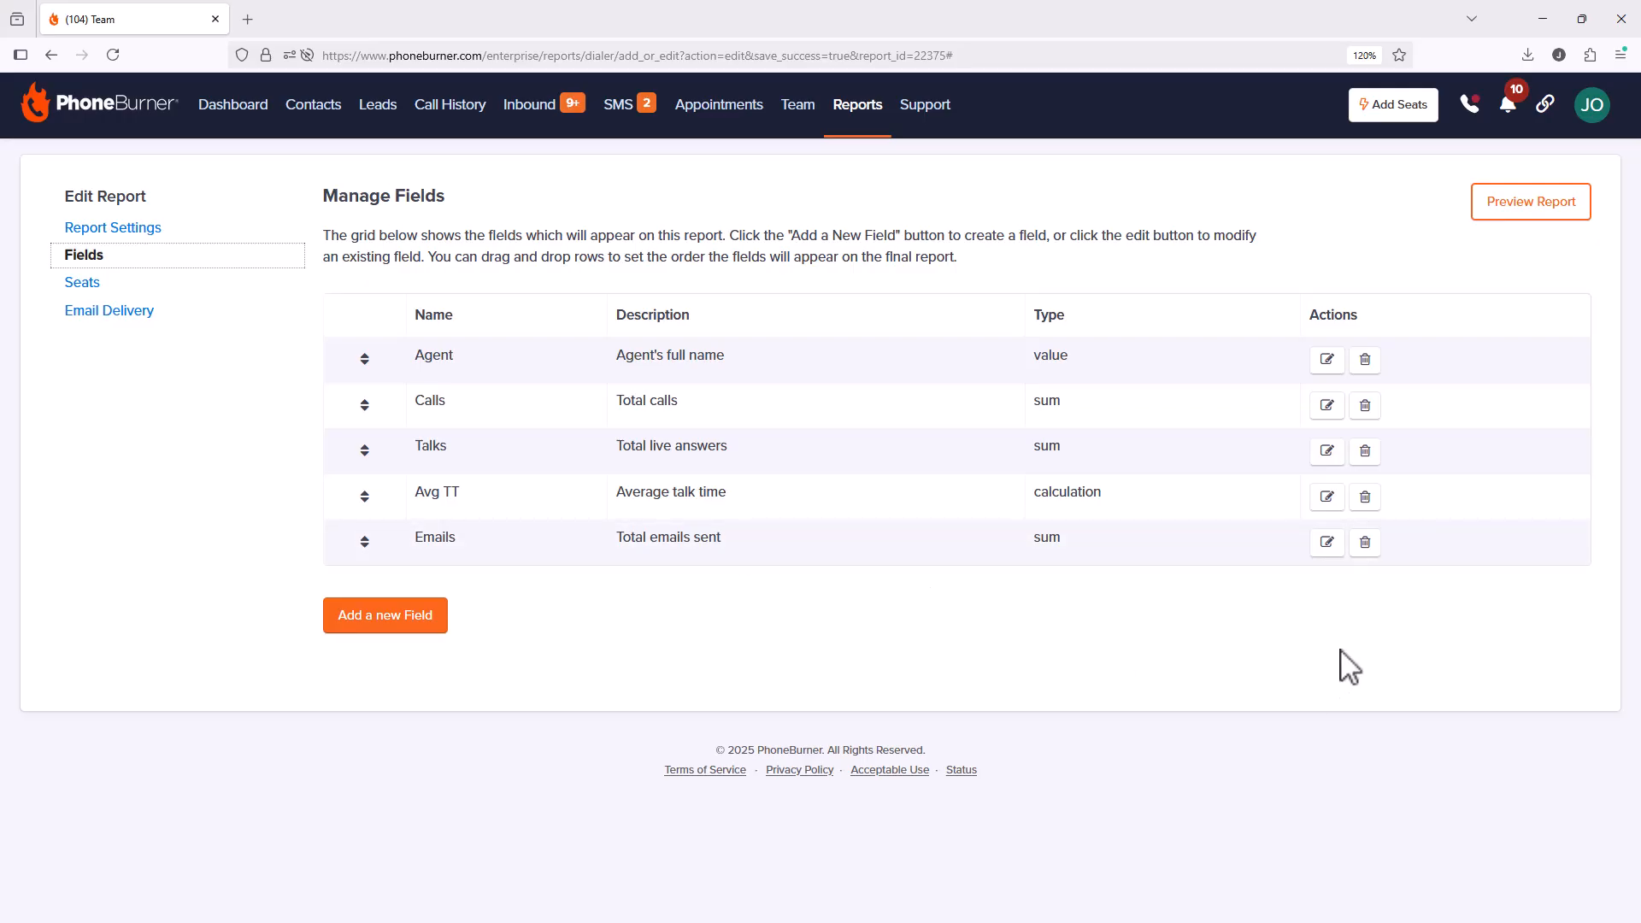
# Step: Delete the Emails field, confirming removal, so only Agent, Calls, Talks and Avg TT remain
pyautogui.click(1365, 544)
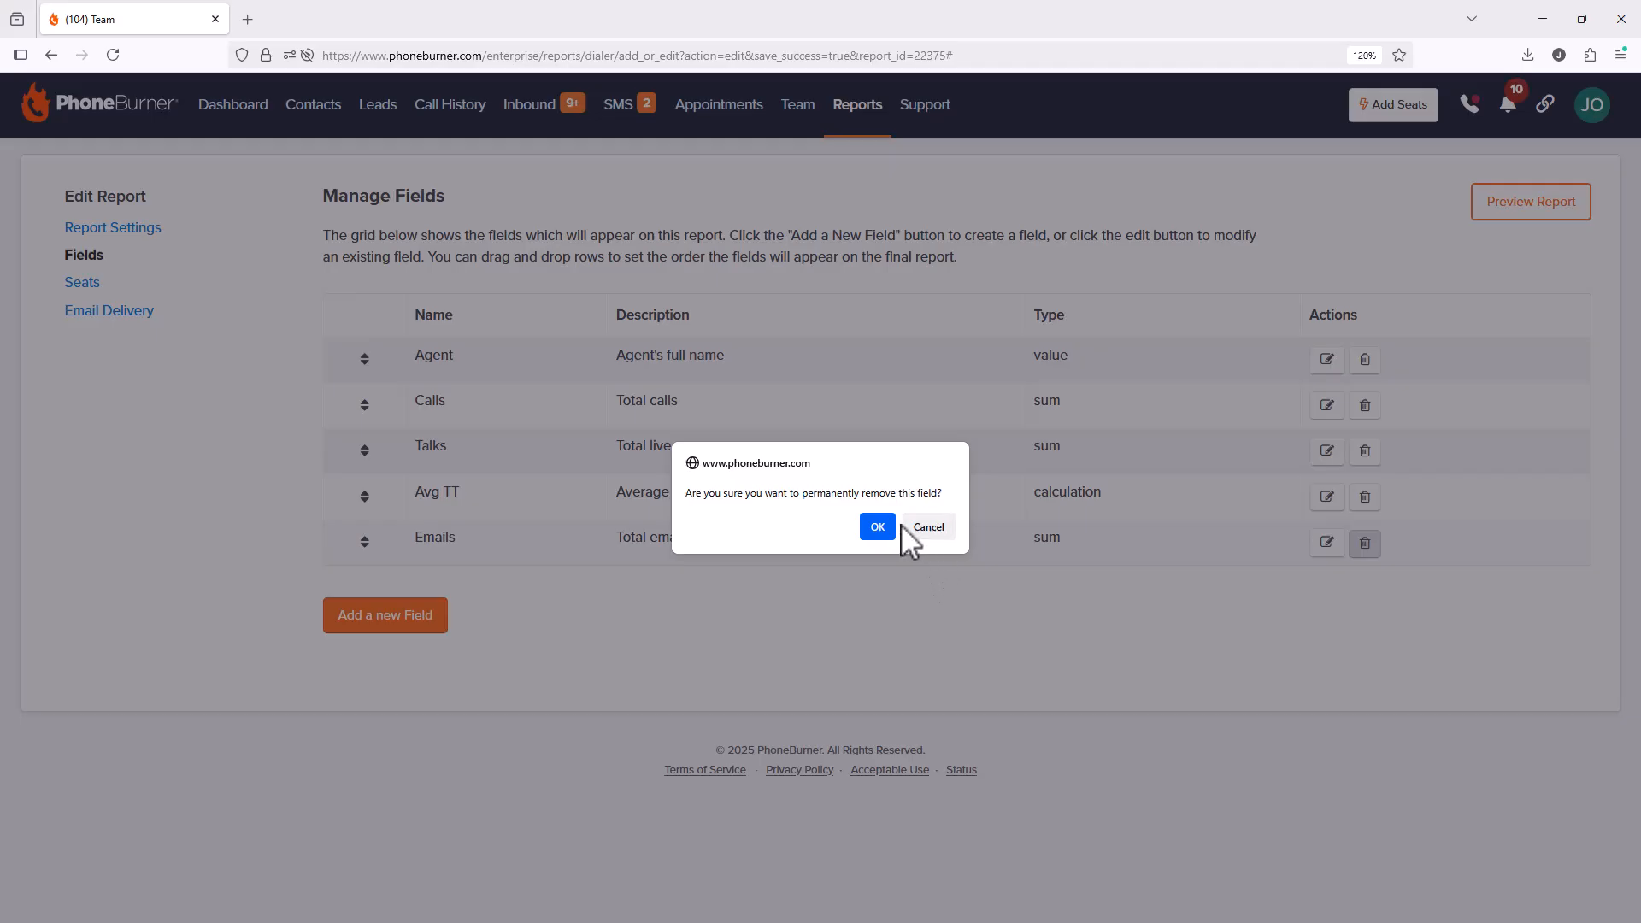
pyautogui.click(878, 527)
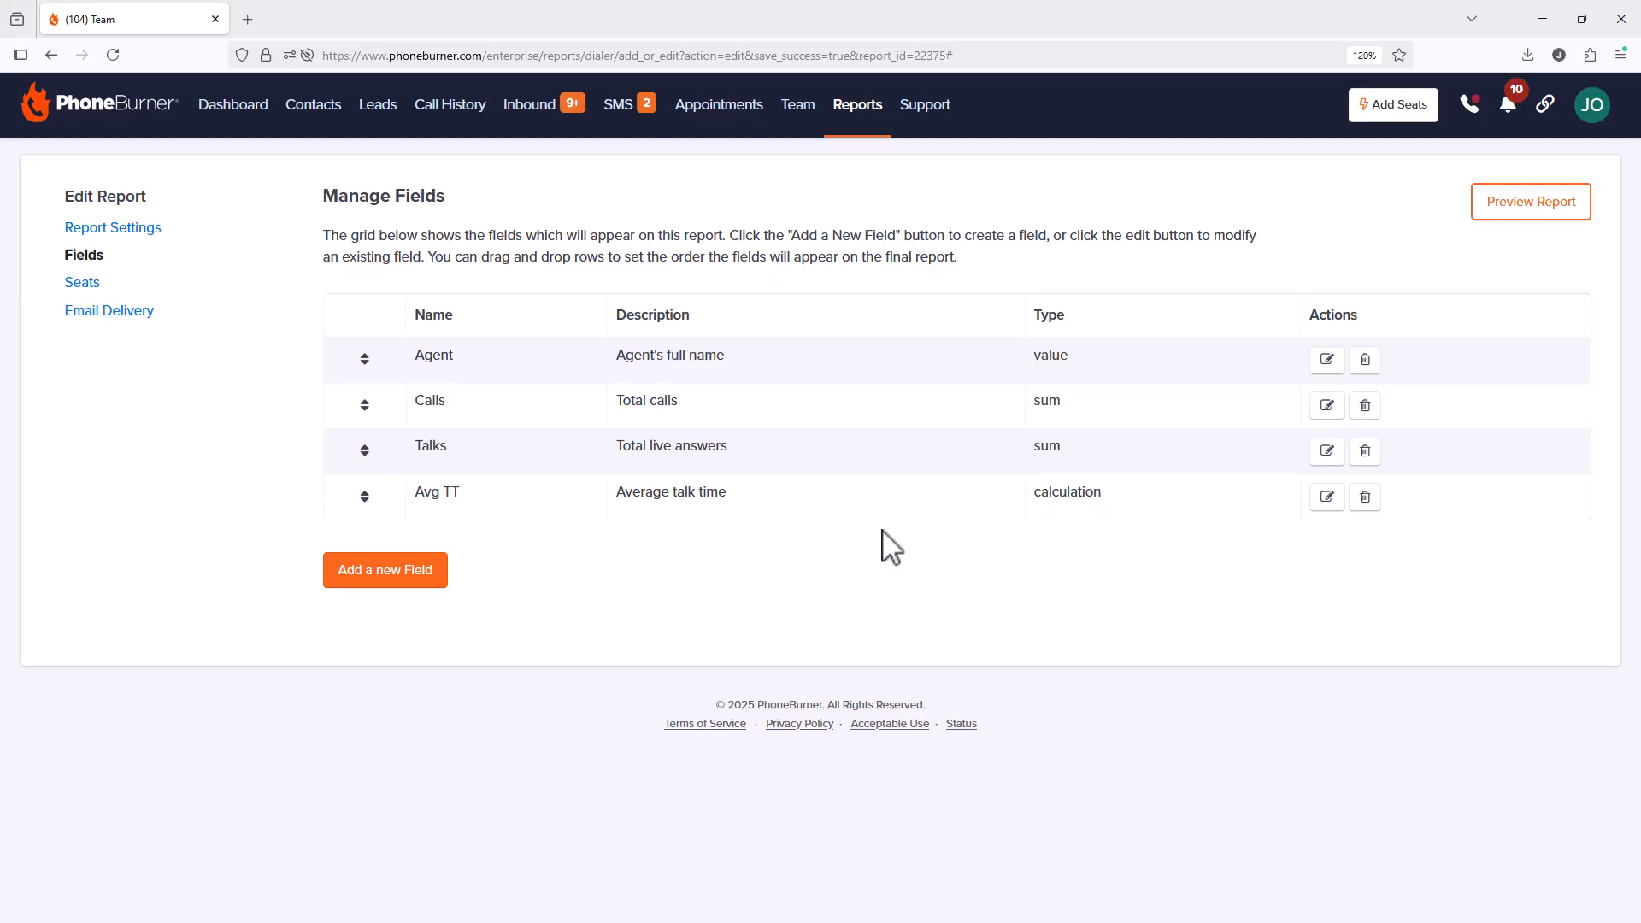
pyautogui.click(389, 570)
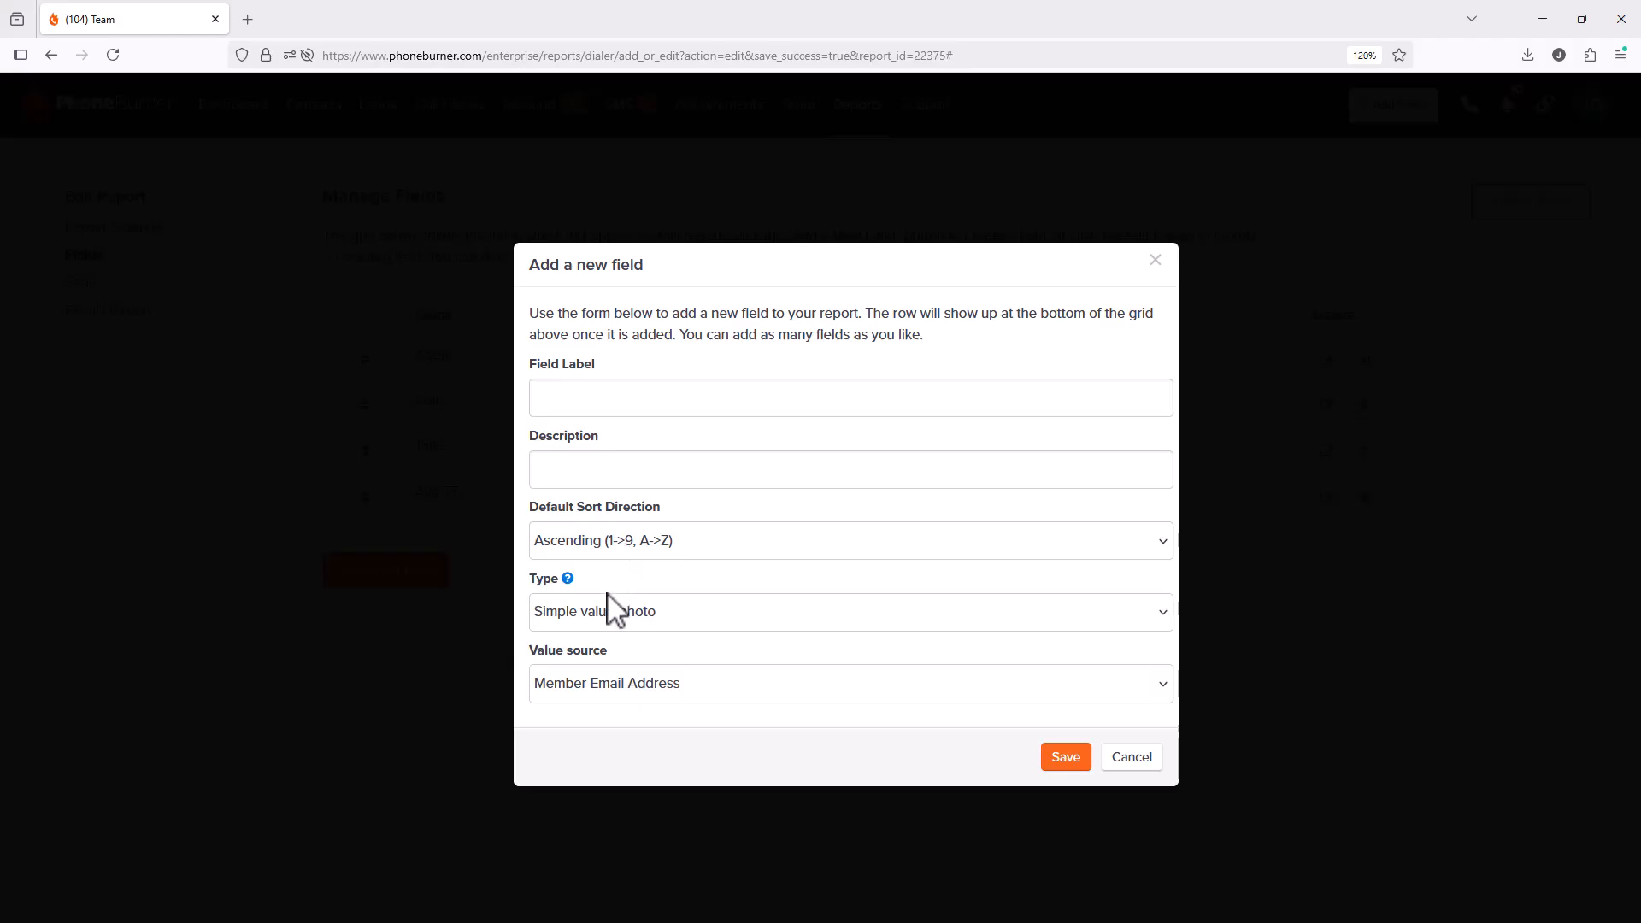
# Step: Browse the field Type and Value source options, keeping Simple value/photo and Member Email Address
pyautogui.click(622, 609)
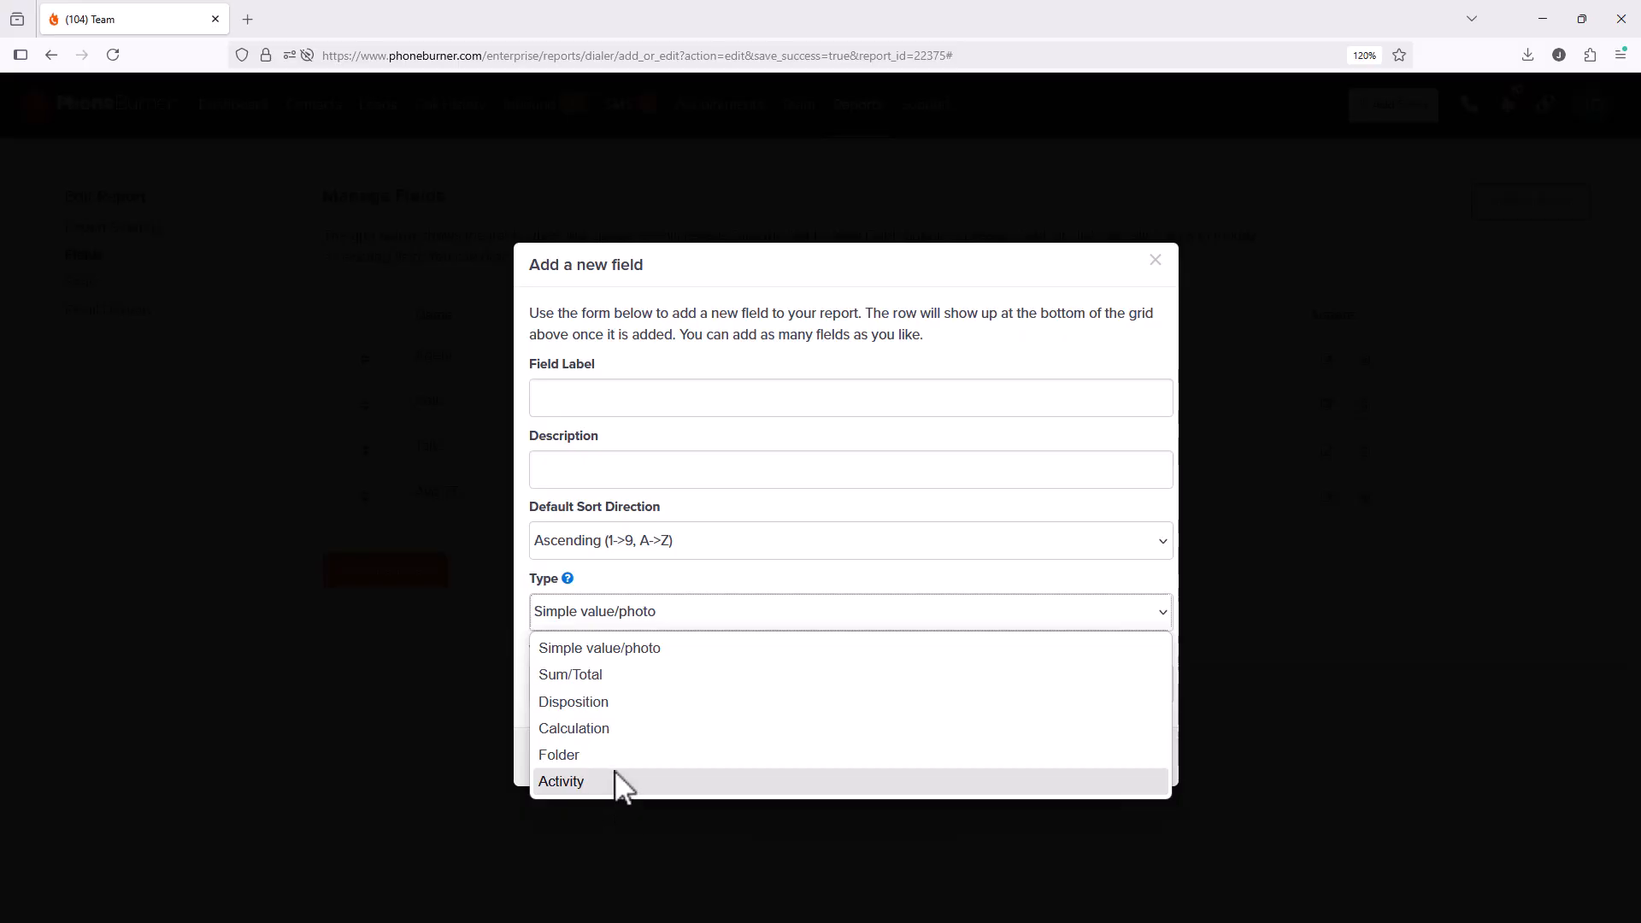
pyautogui.click(618, 652)
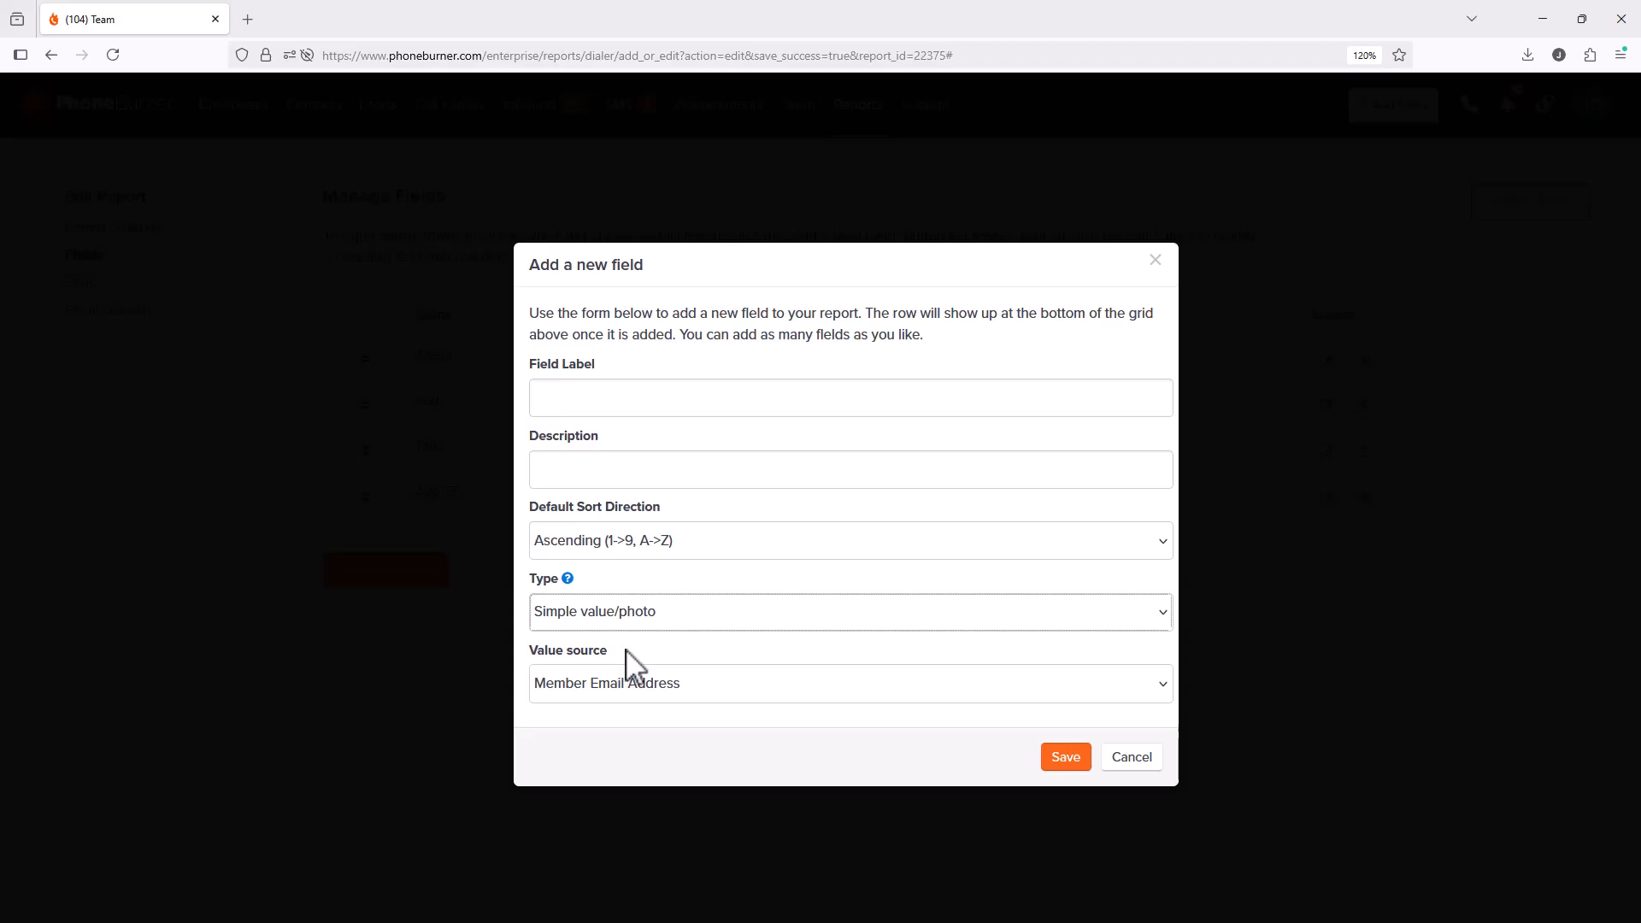
pyautogui.click(647, 684)
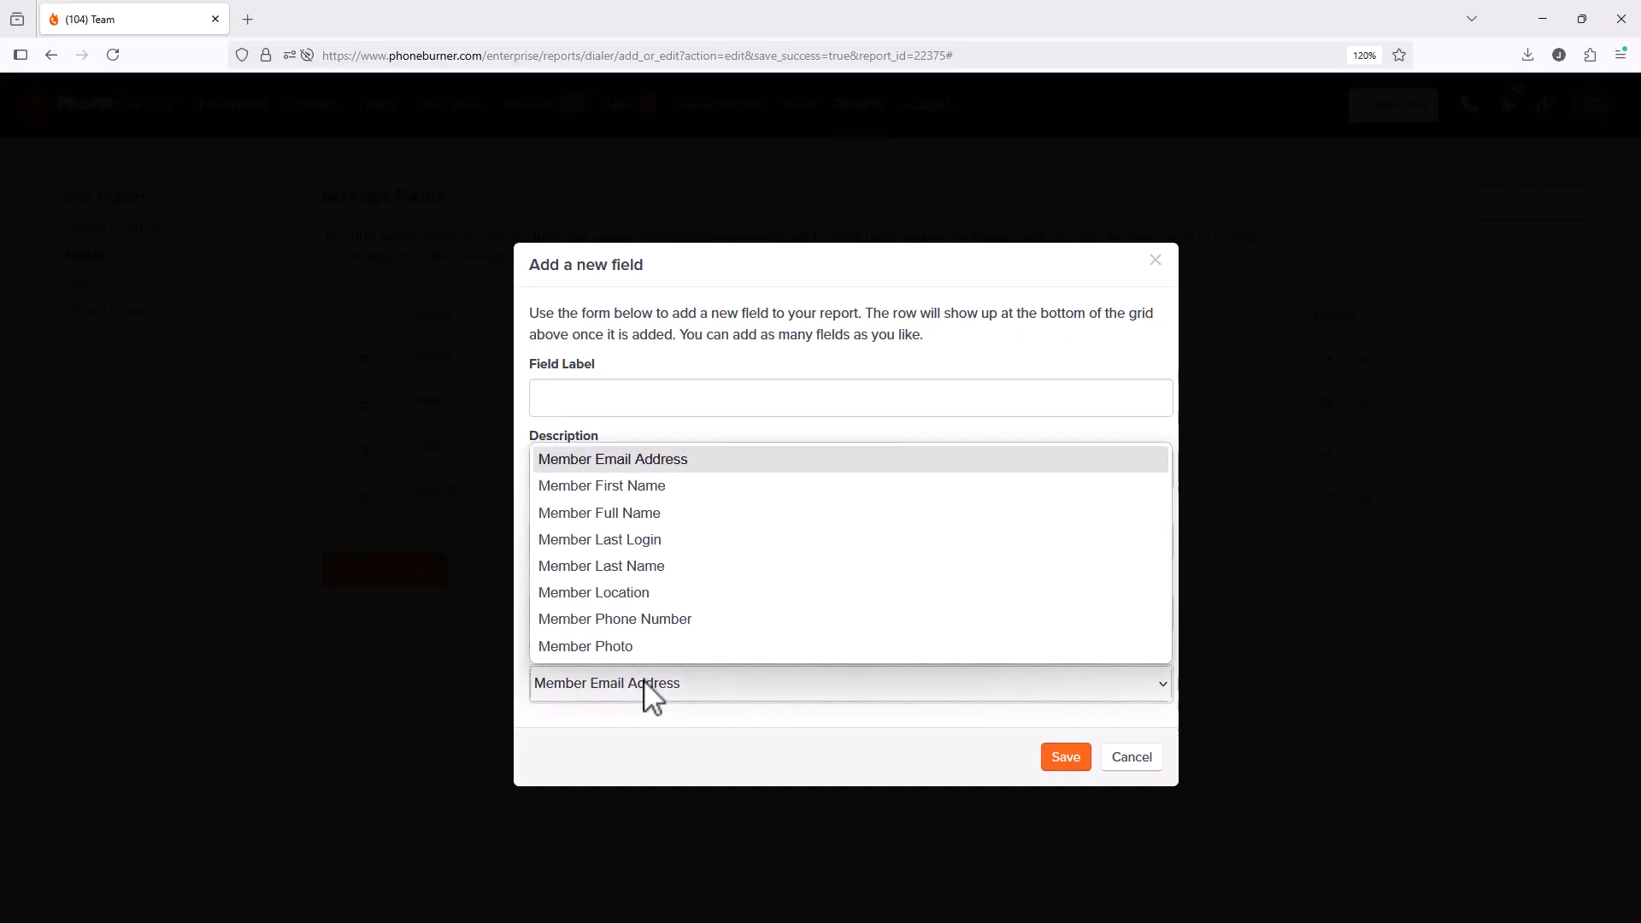
pyautogui.click(646, 682)
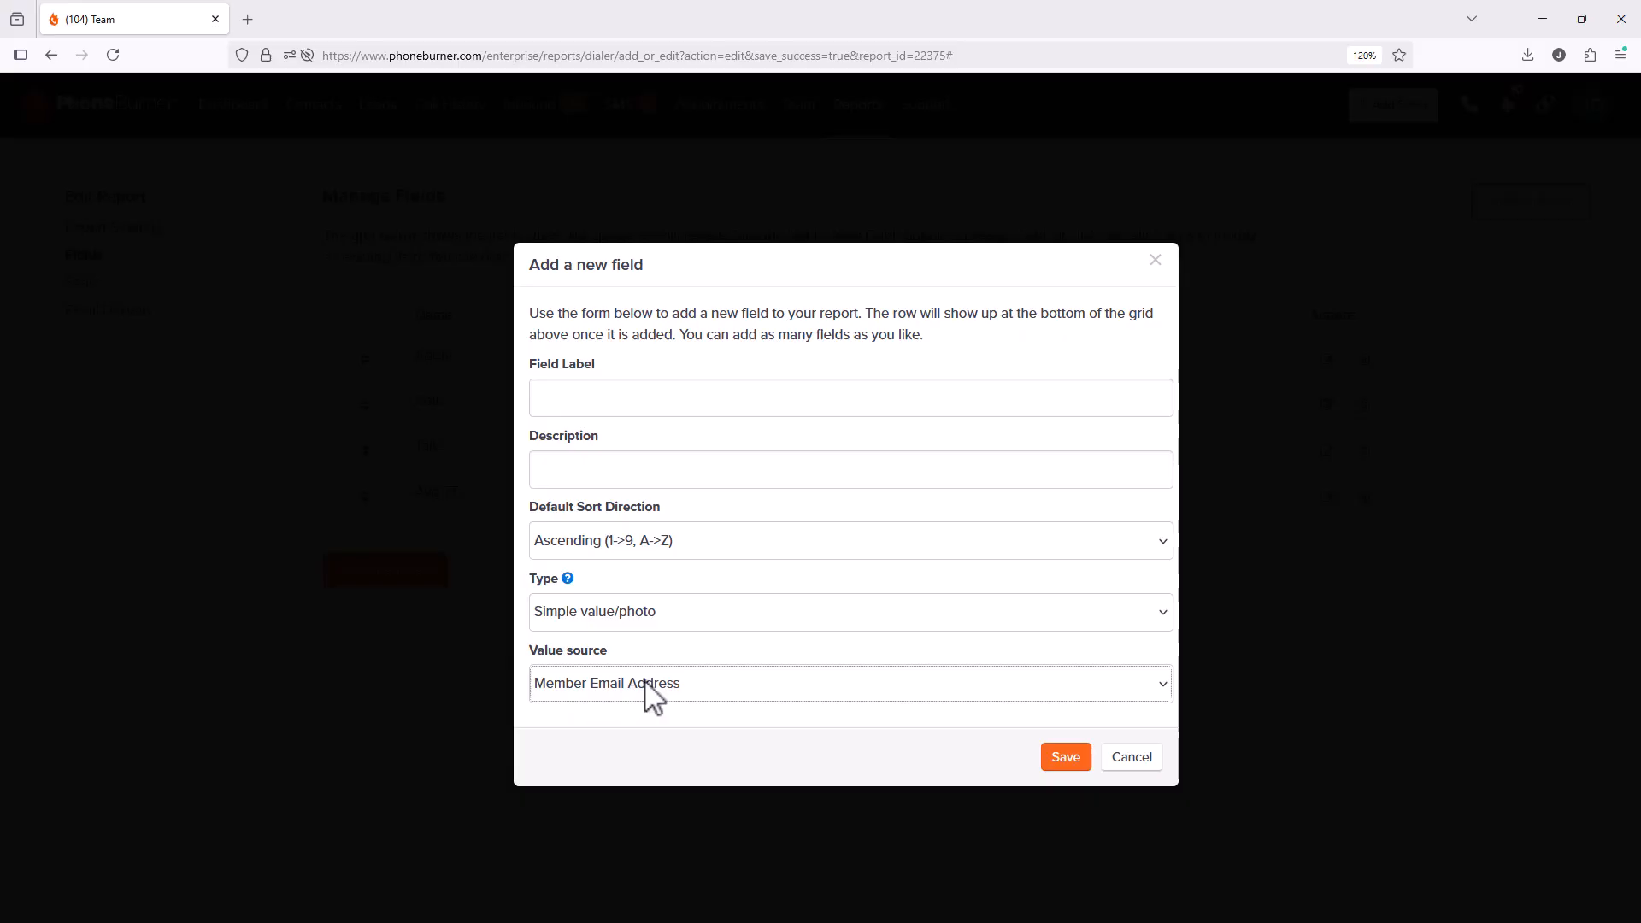
pyautogui.click(652, 698)
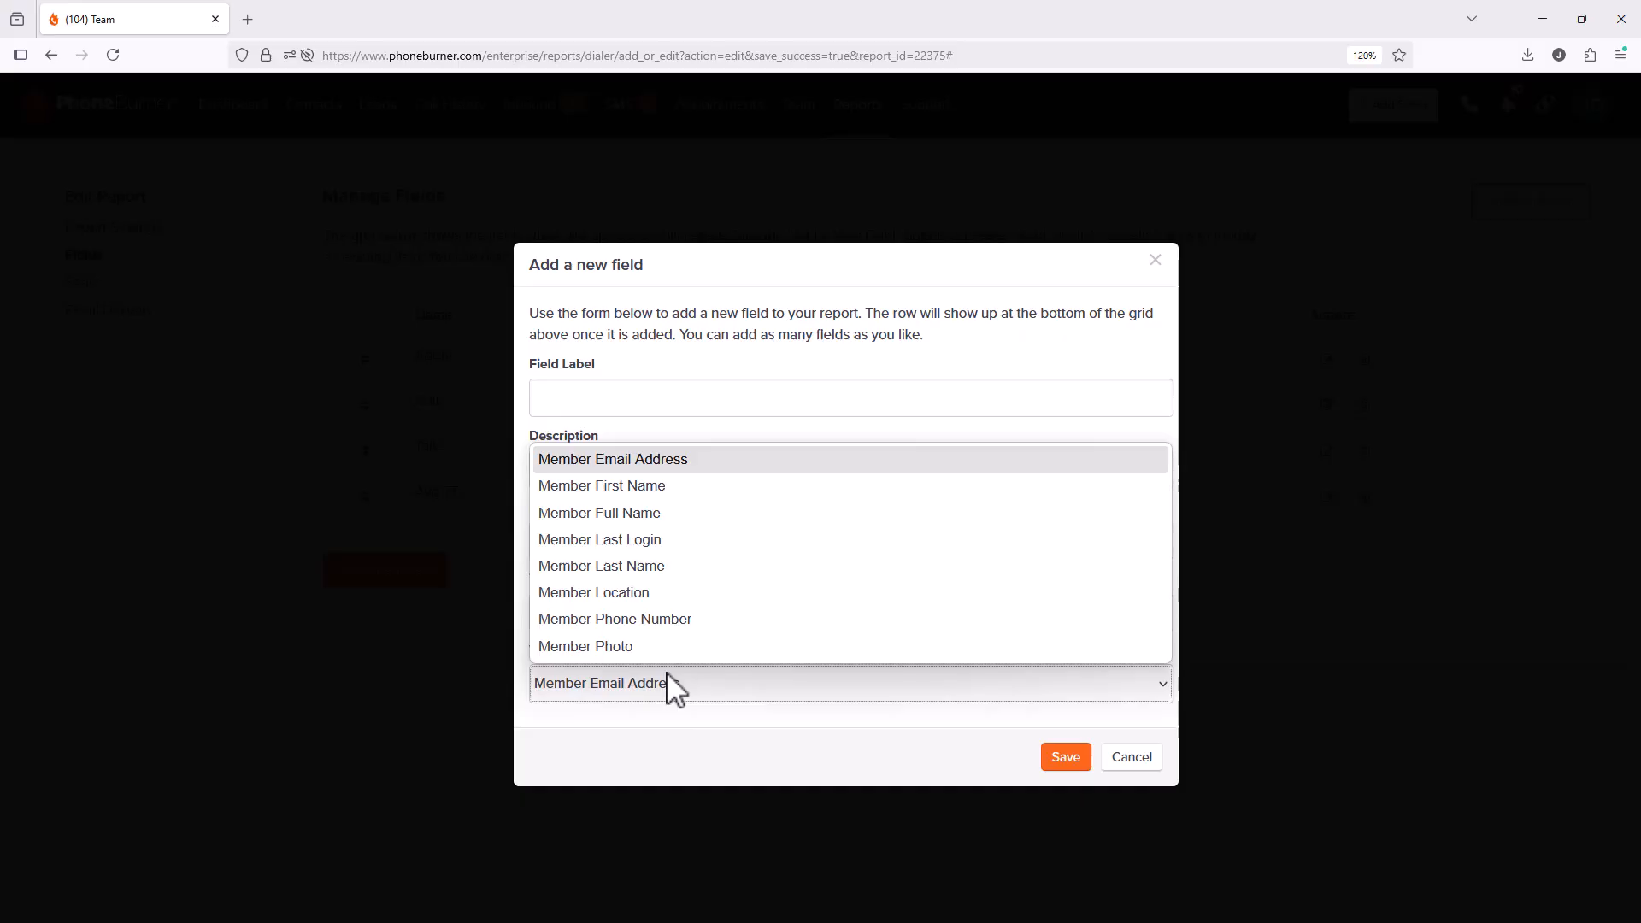
pyautogui.click(729, 740)
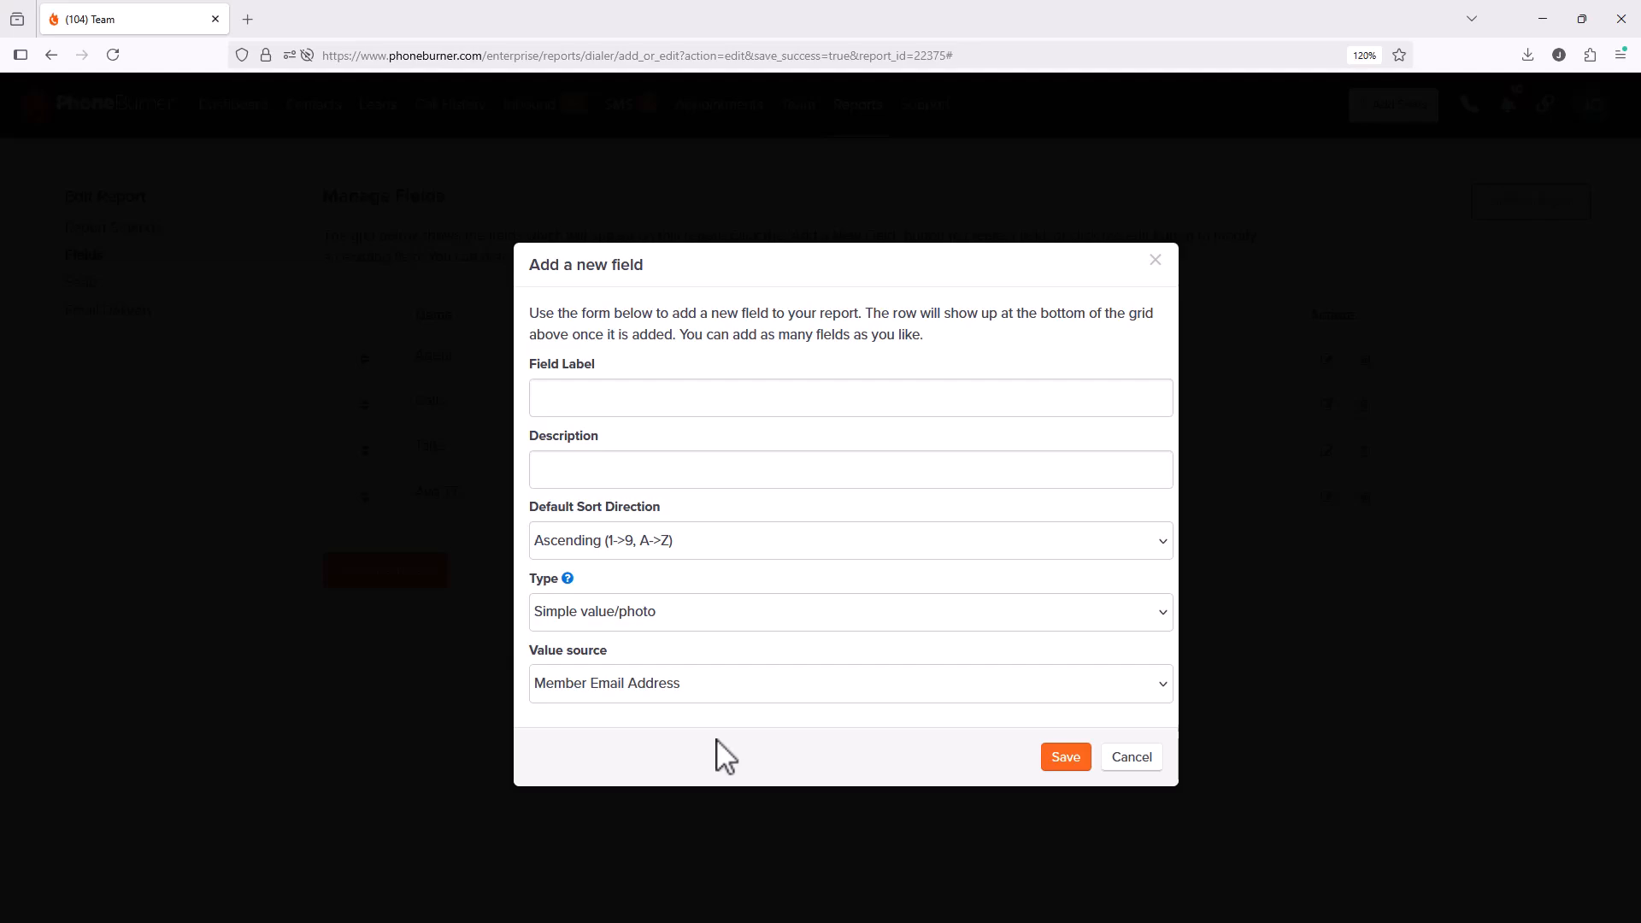
# Step: Switch the new field's type to Sum/Total, keeping SMS Sends as the sum source
pyautogui.click(667, 622)
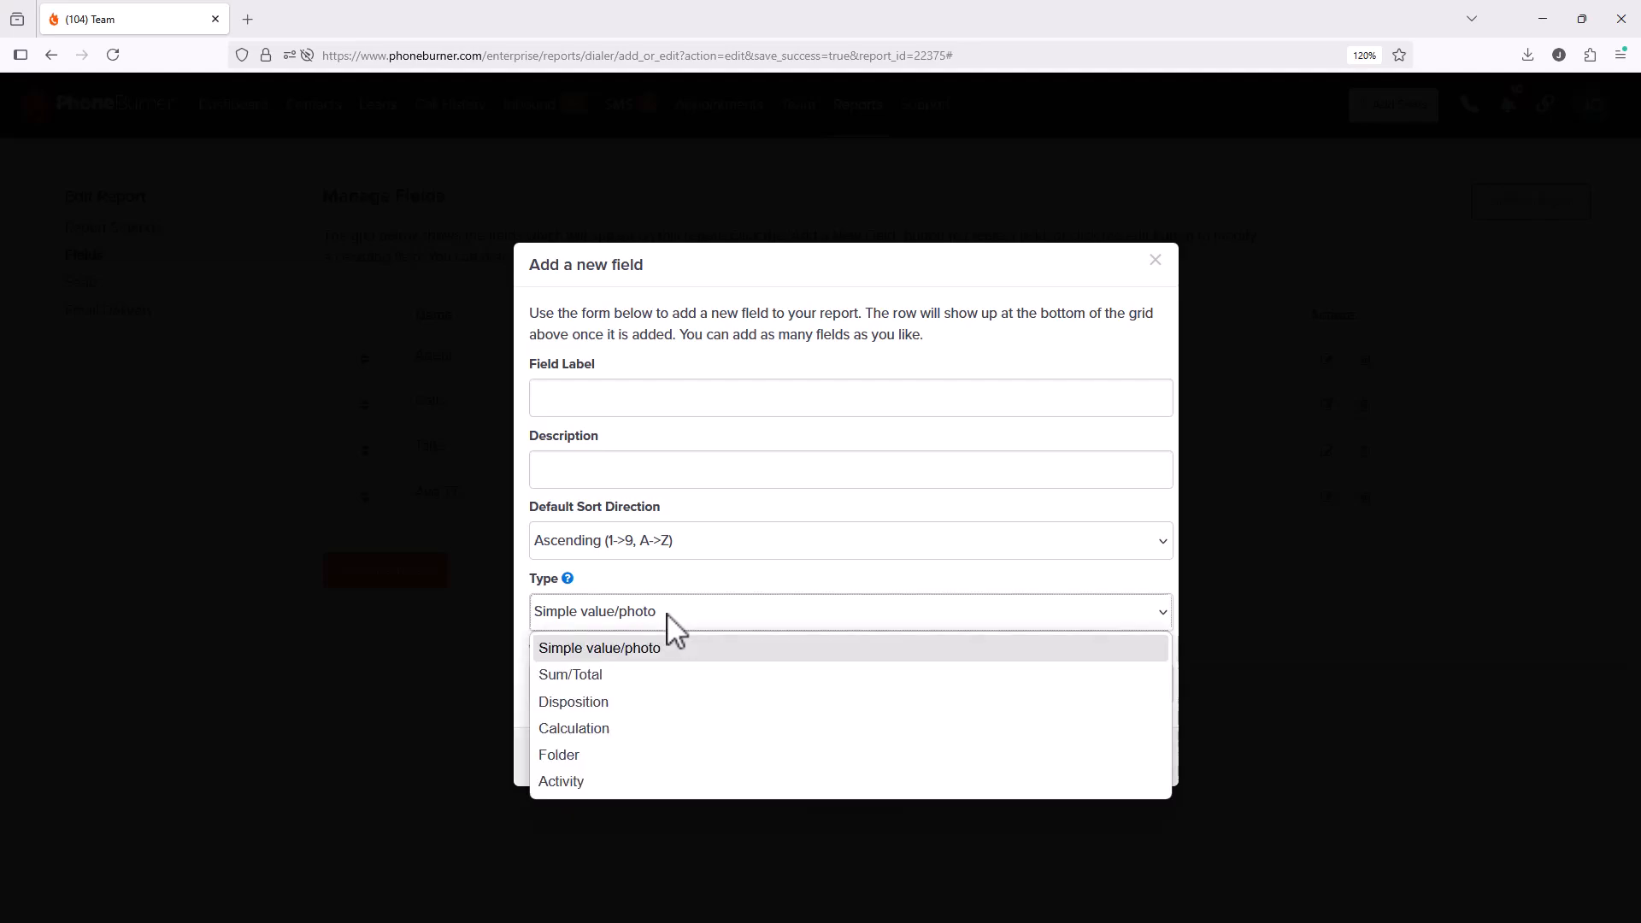
pyautogui.click(670, 675)
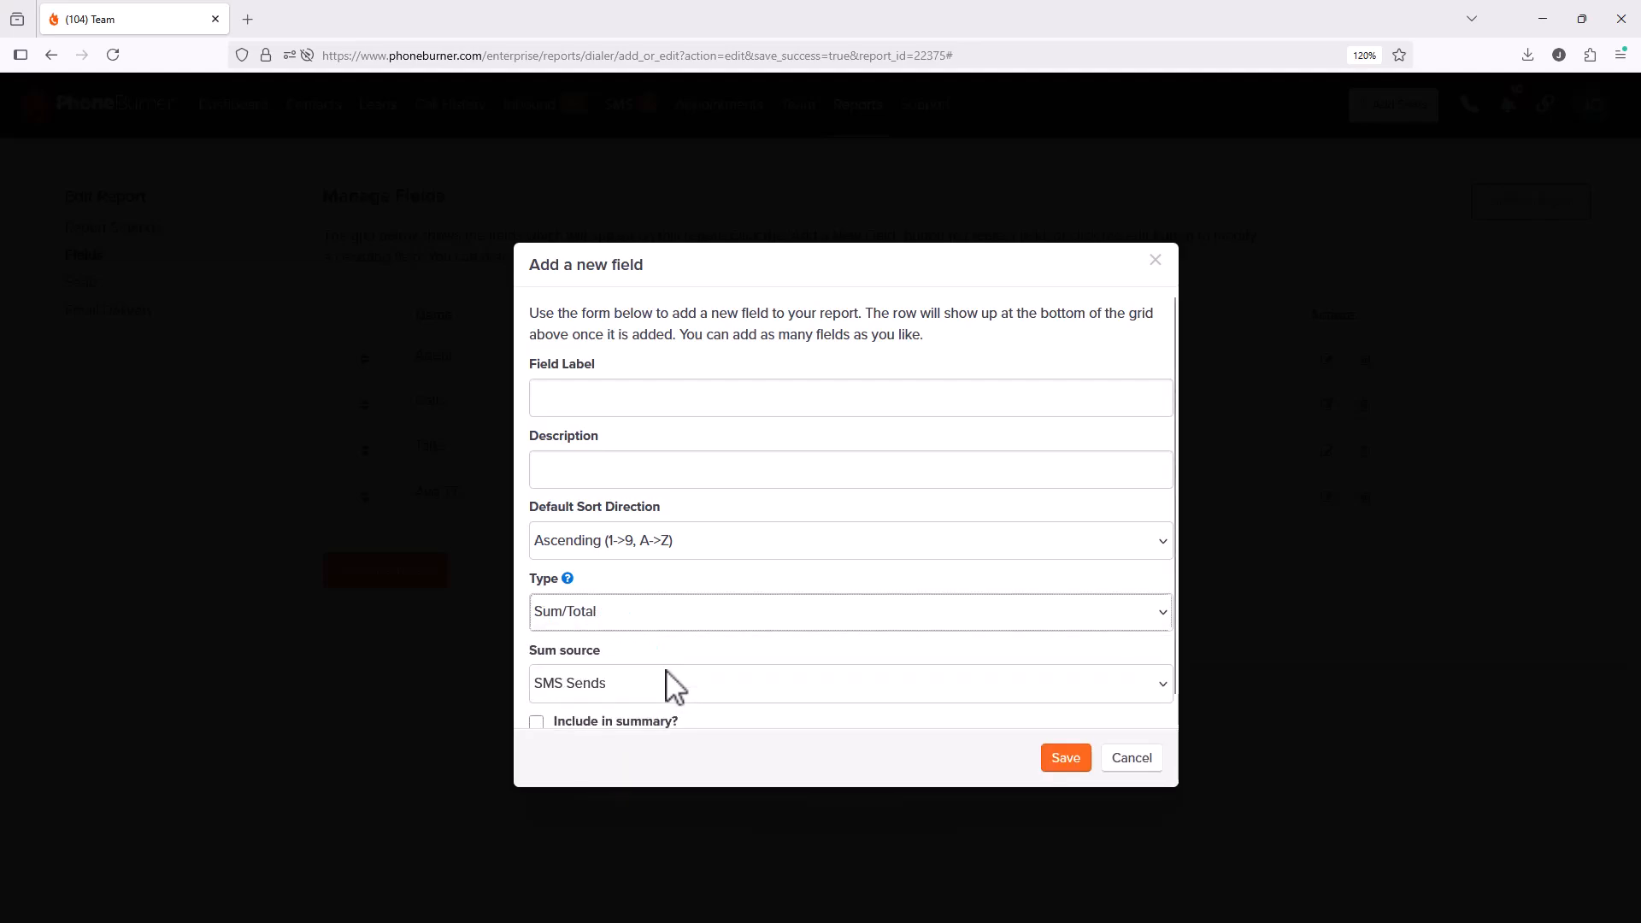
pyautogui.scroll(-1, 649, 650)
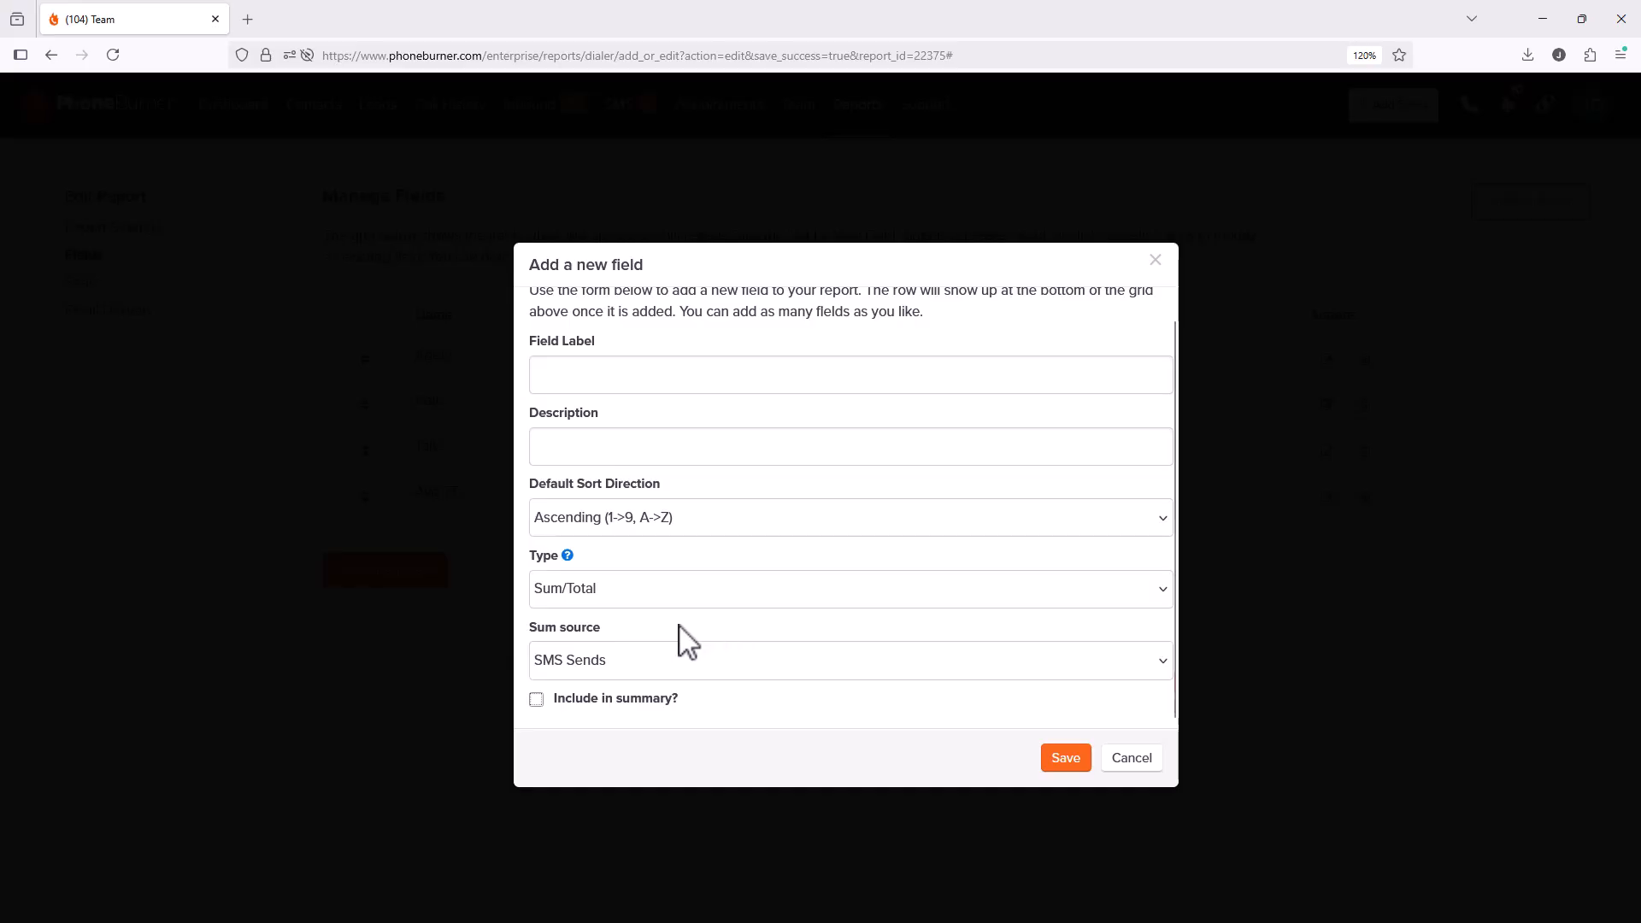
pyautogui.click(652, 670)
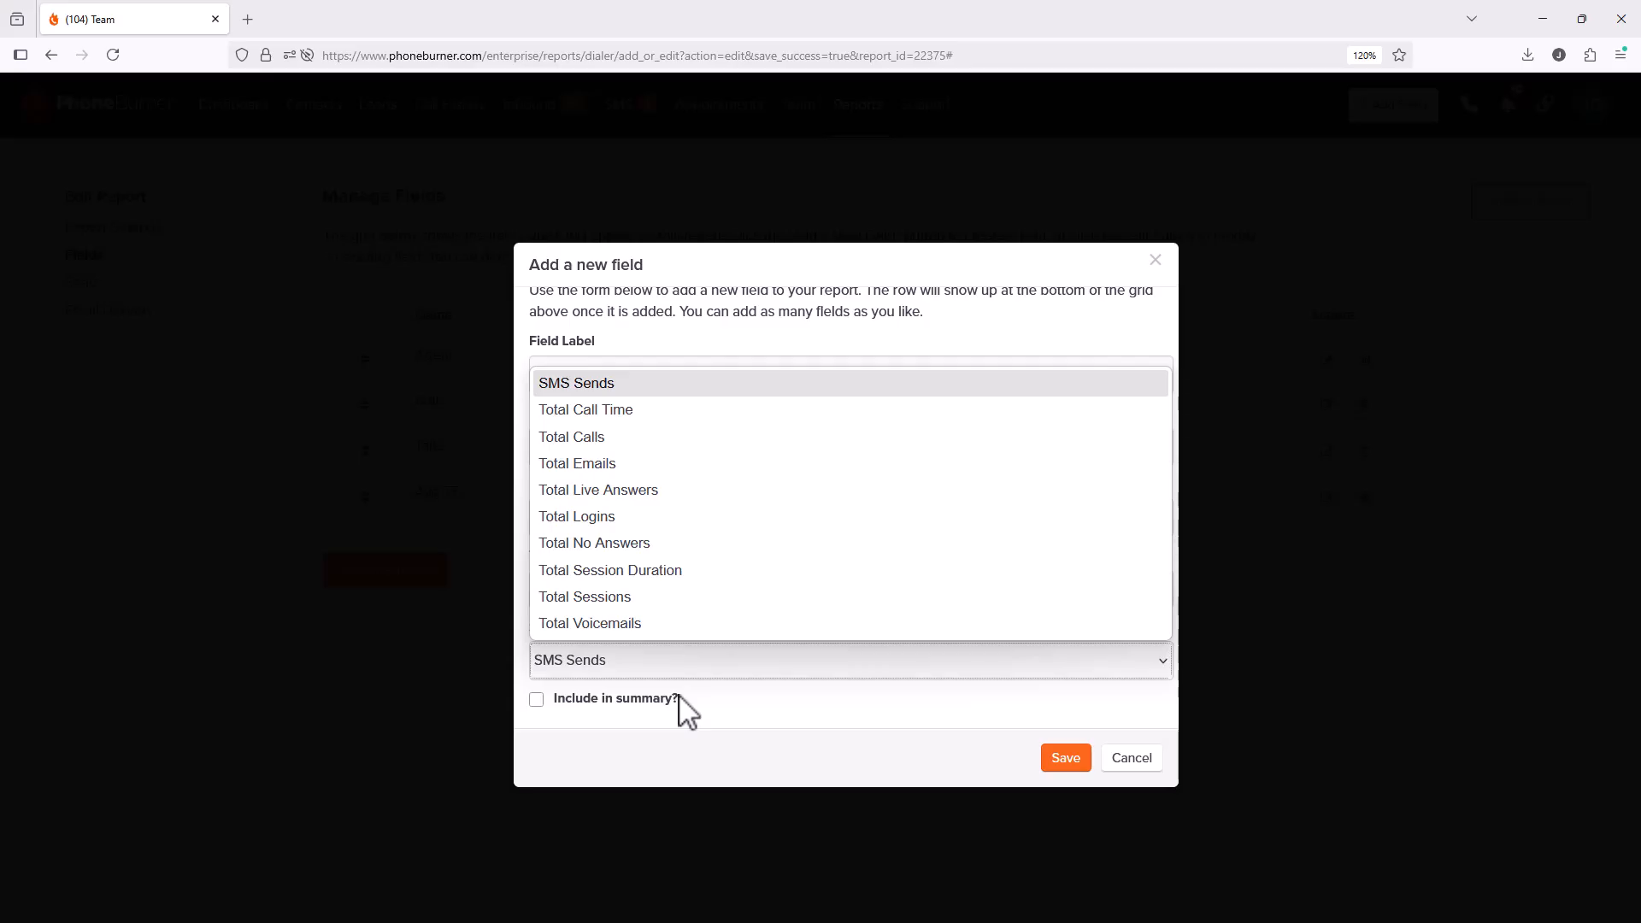
pyautogui.click(867, 725)
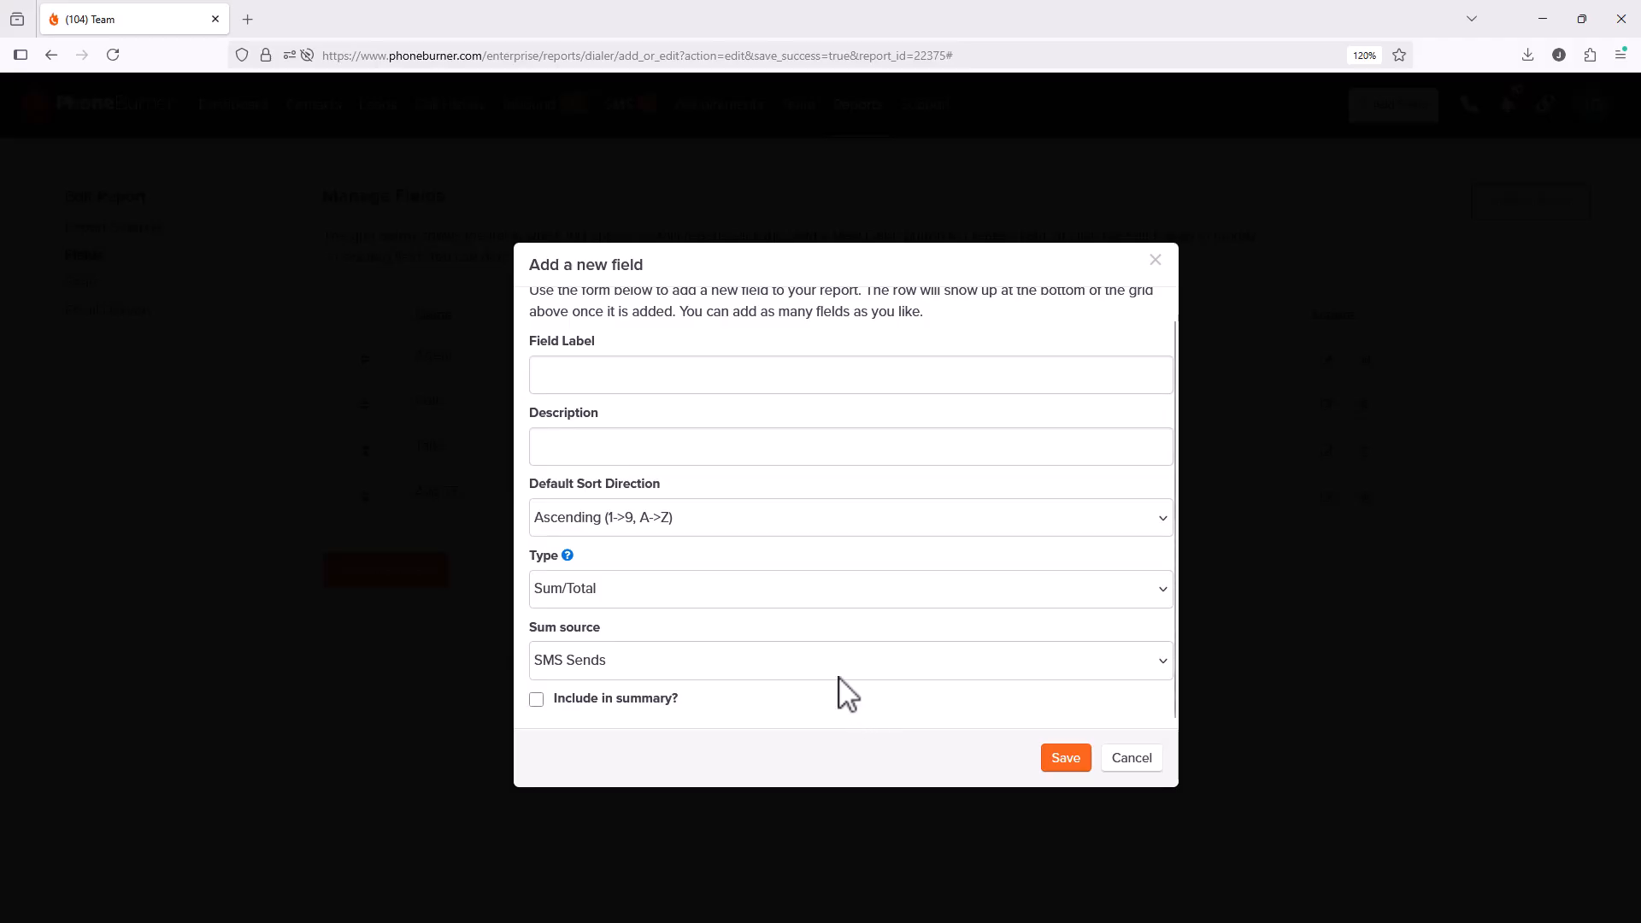
# Step: Try the Disposition type and browse its call status options, then switch the field to Calculation
pyautogui.click(763, 598)
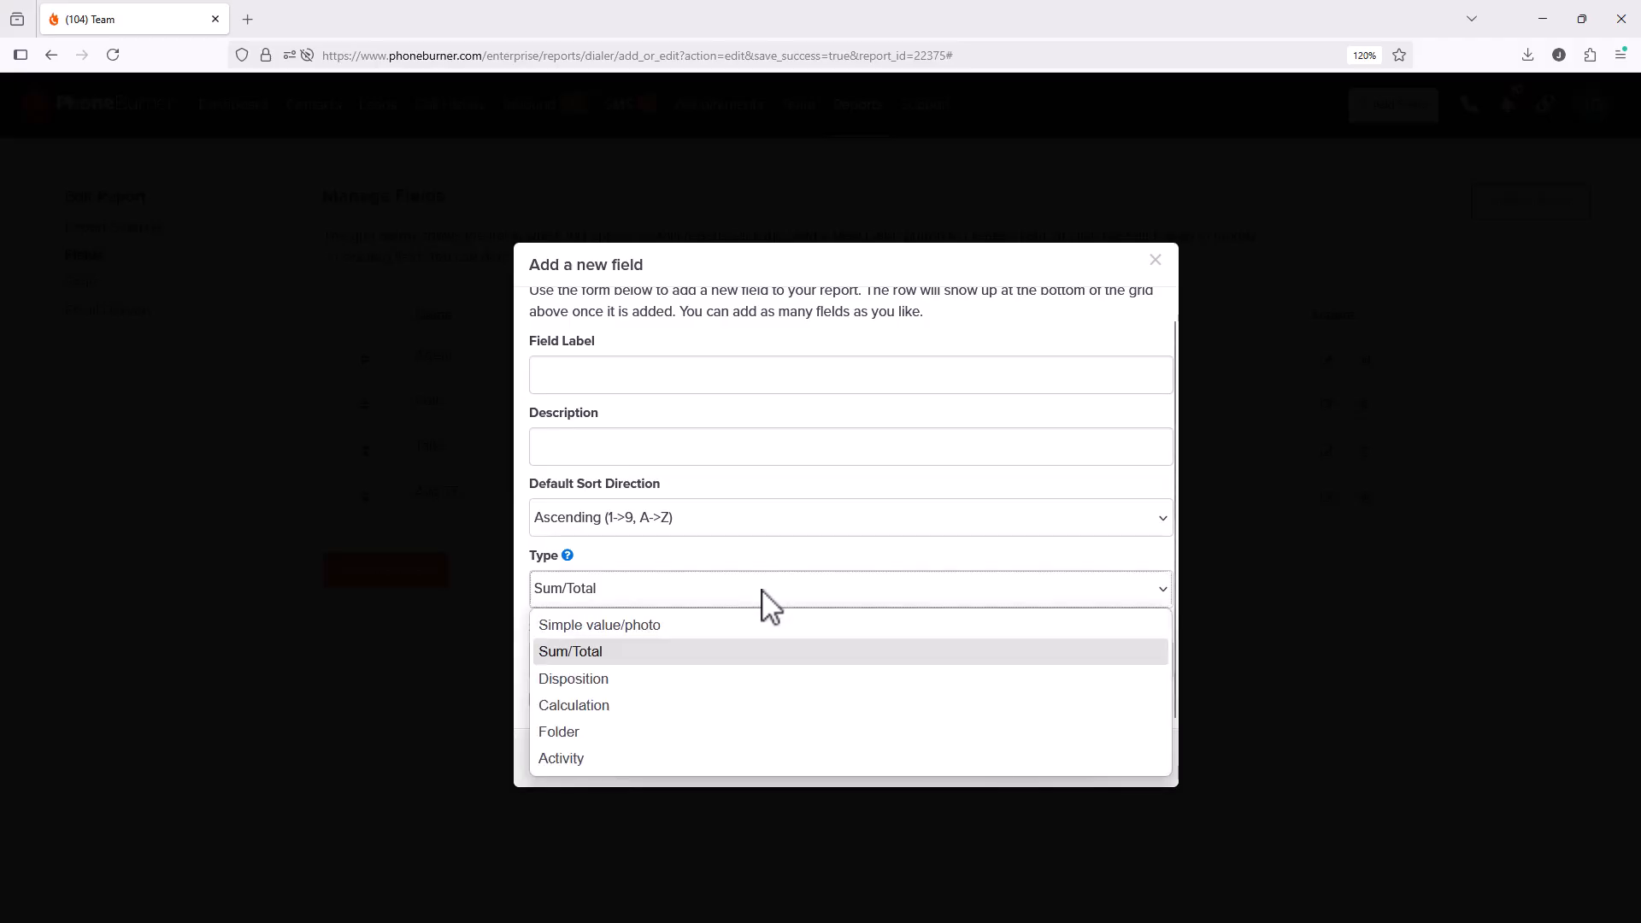
pyautogui.click(711, 680)
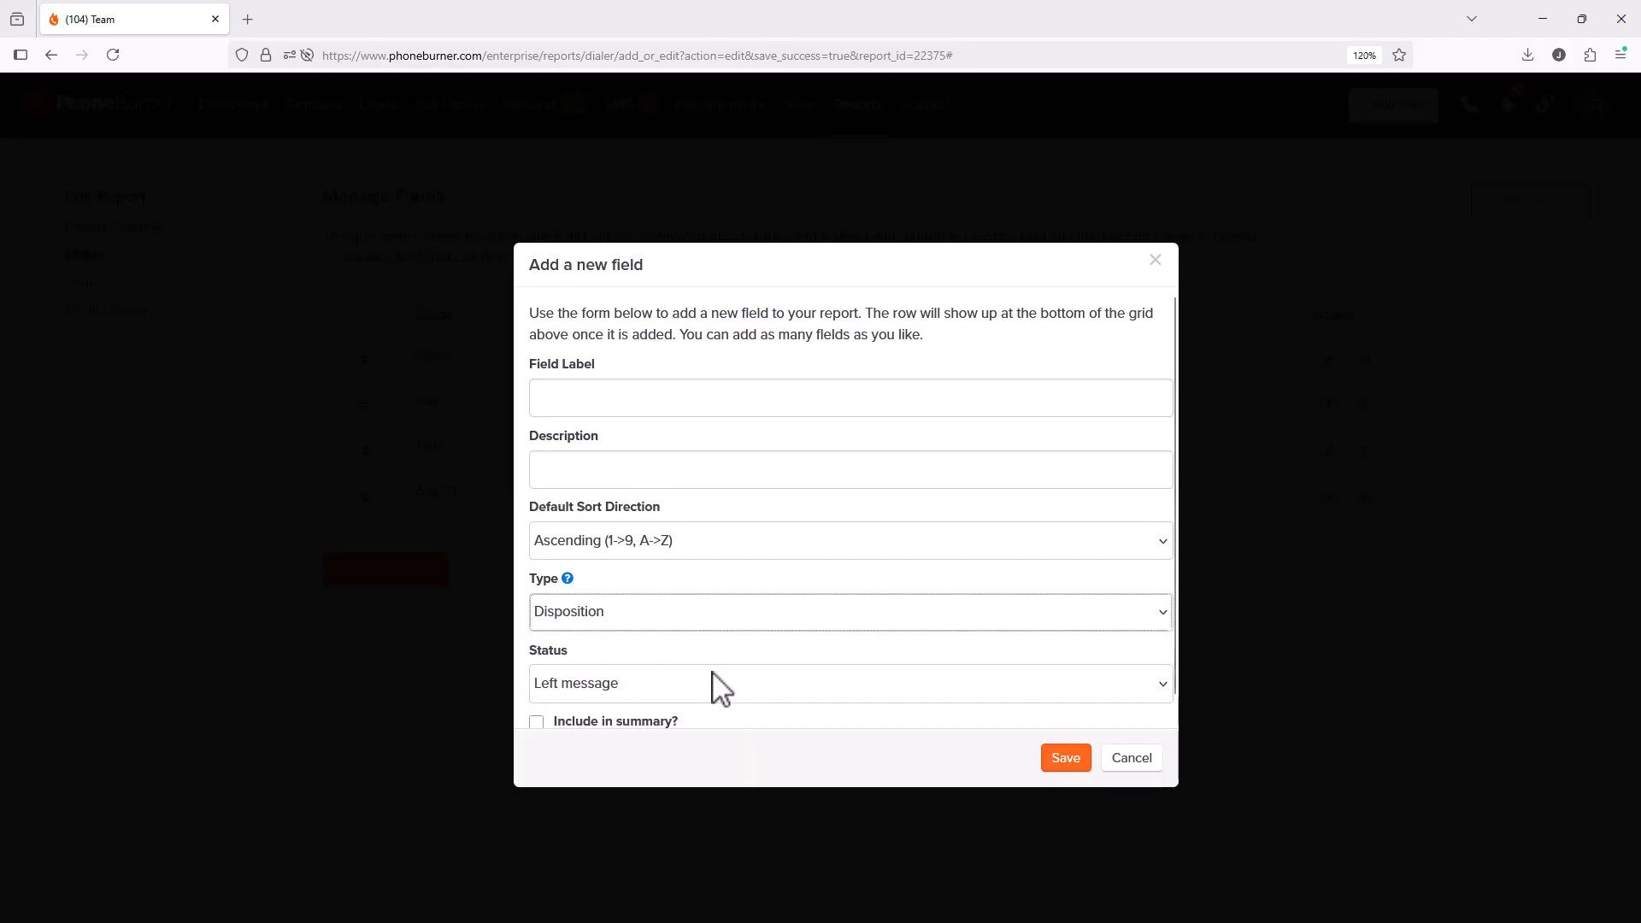
pyautogui.scroll(-1, 715, 682)
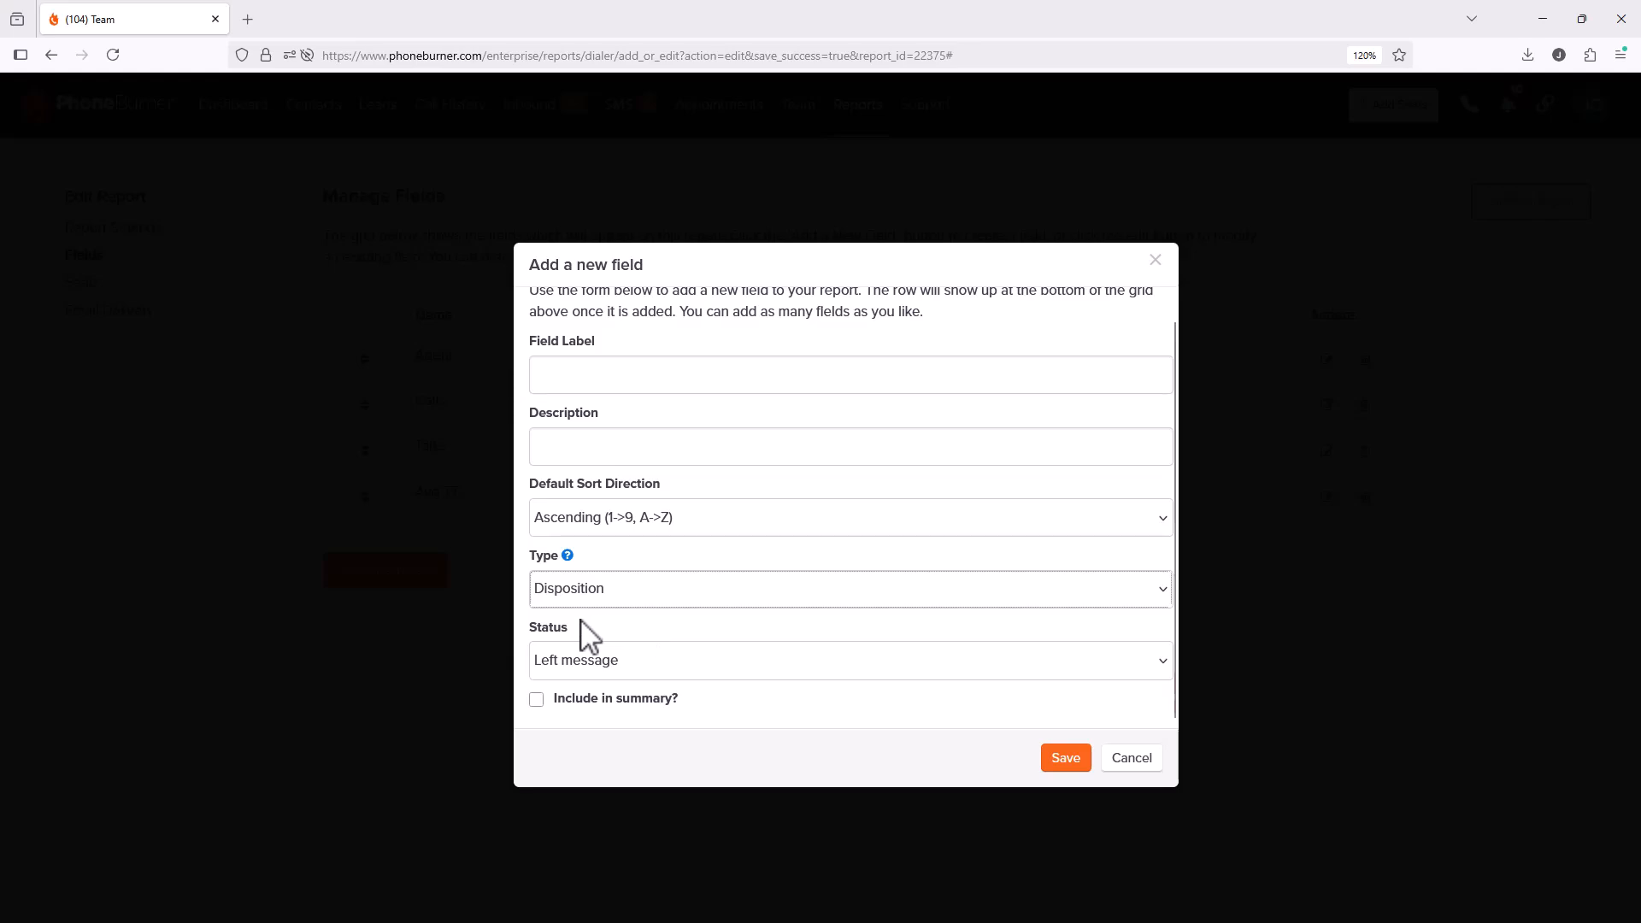
pyautogui.click(611, 659)
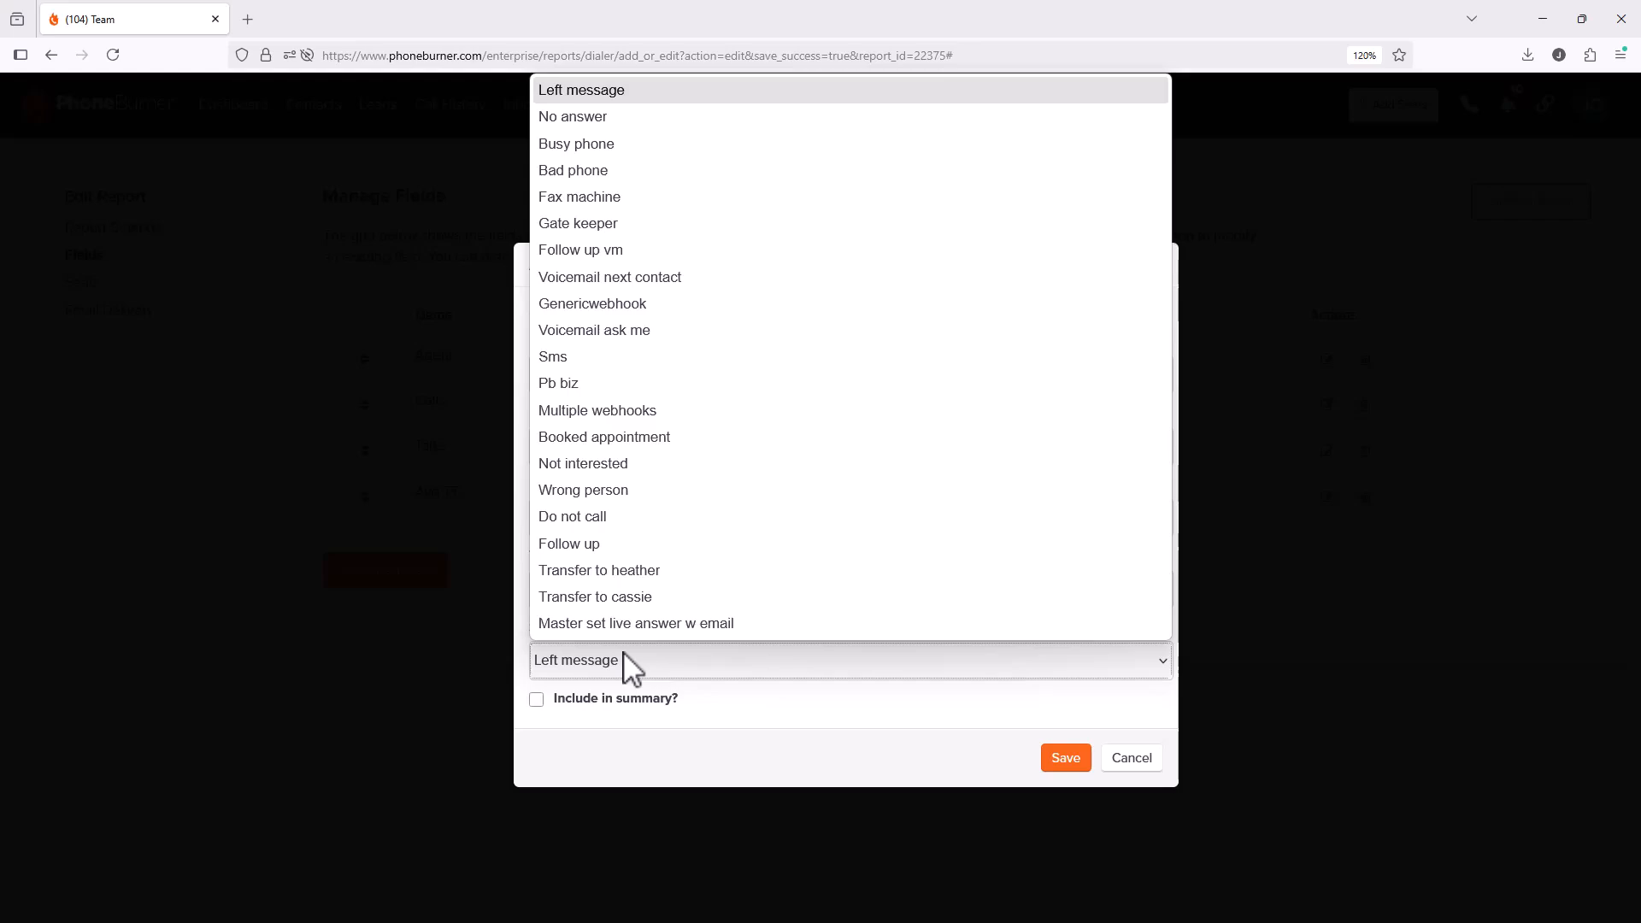
pyautogui.click(709, 706)
pyautogui.click(681, 709)
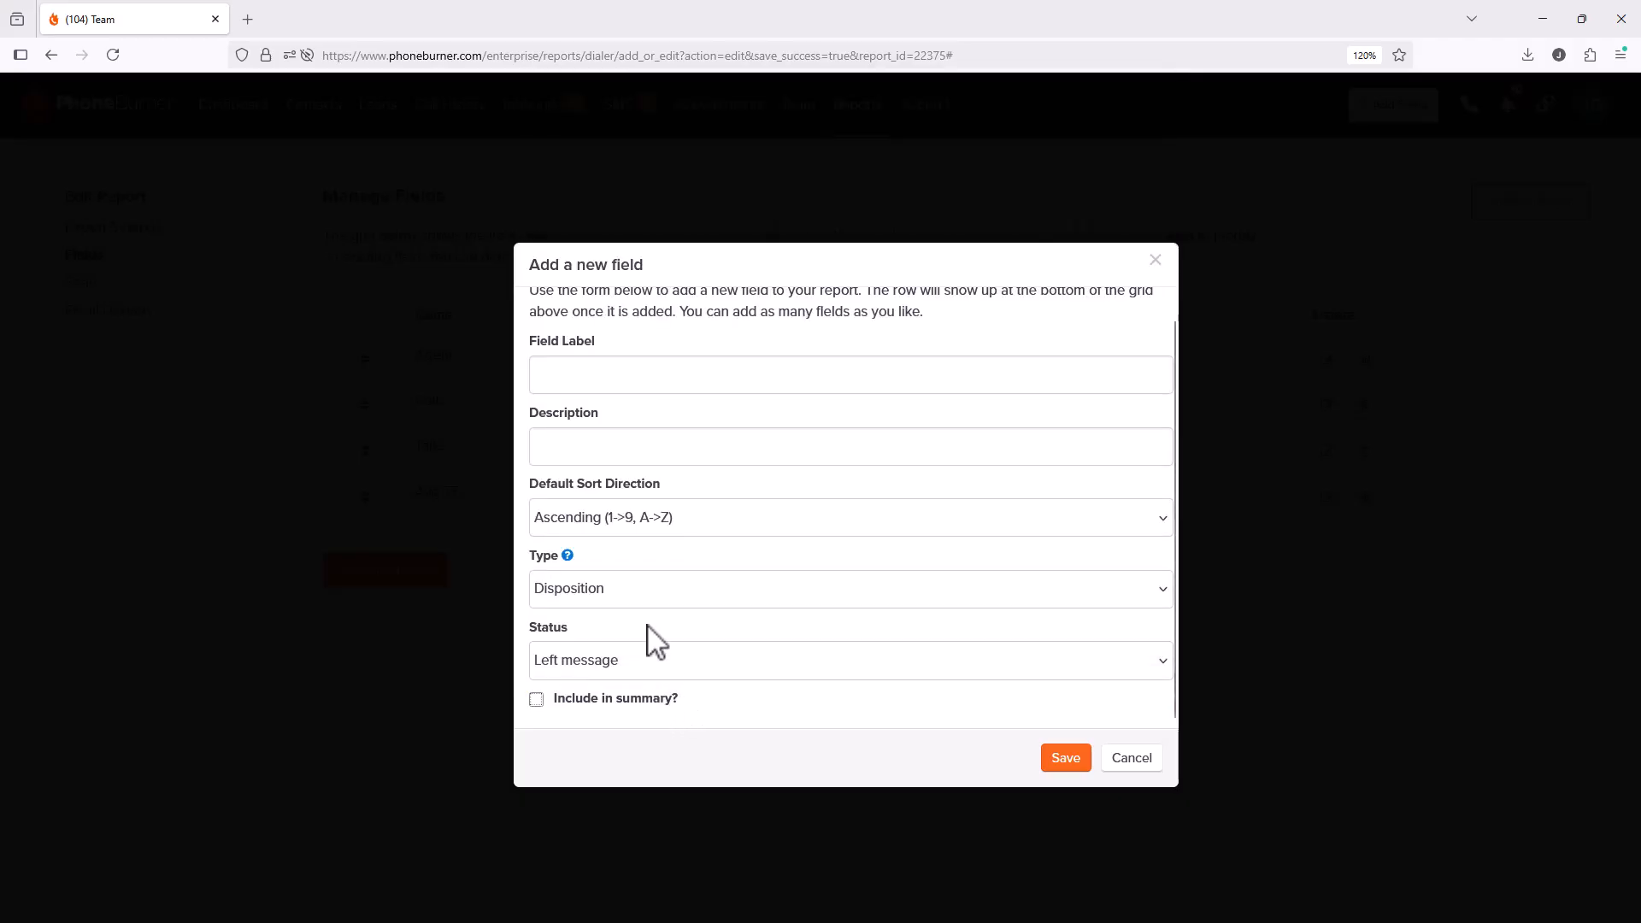
pyautogui.click(634, 601)
pyautogui.click(608, 706)
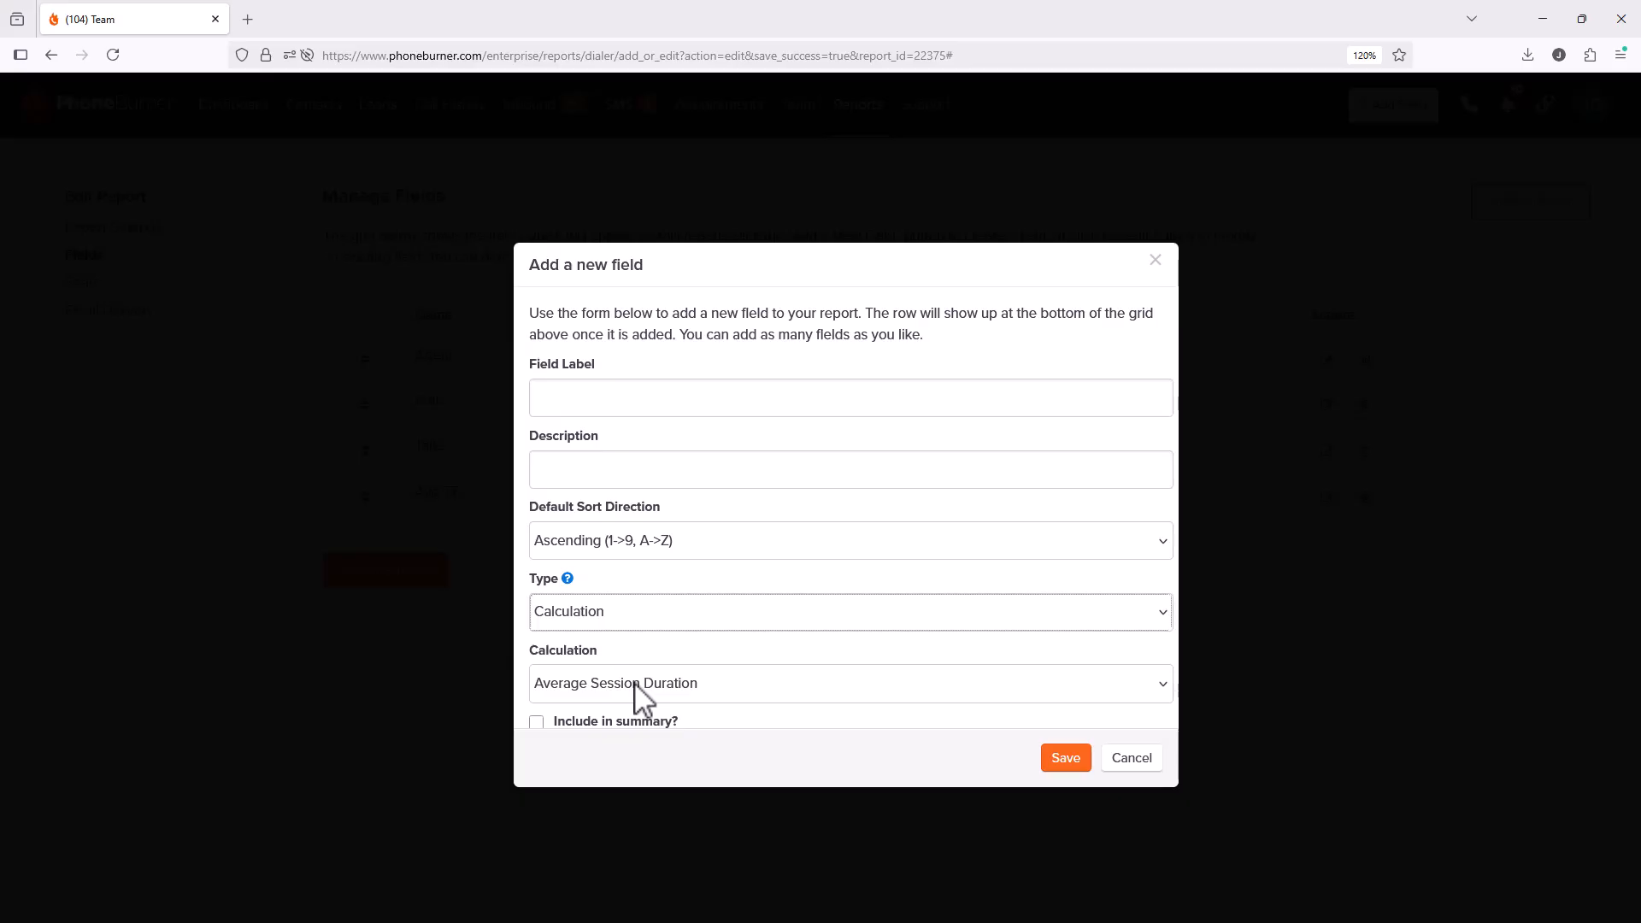
# Step: Browse the calculation options, then make the field a Folder type with the Appointment Scheduled folder
pyautogui.click(643, 688)
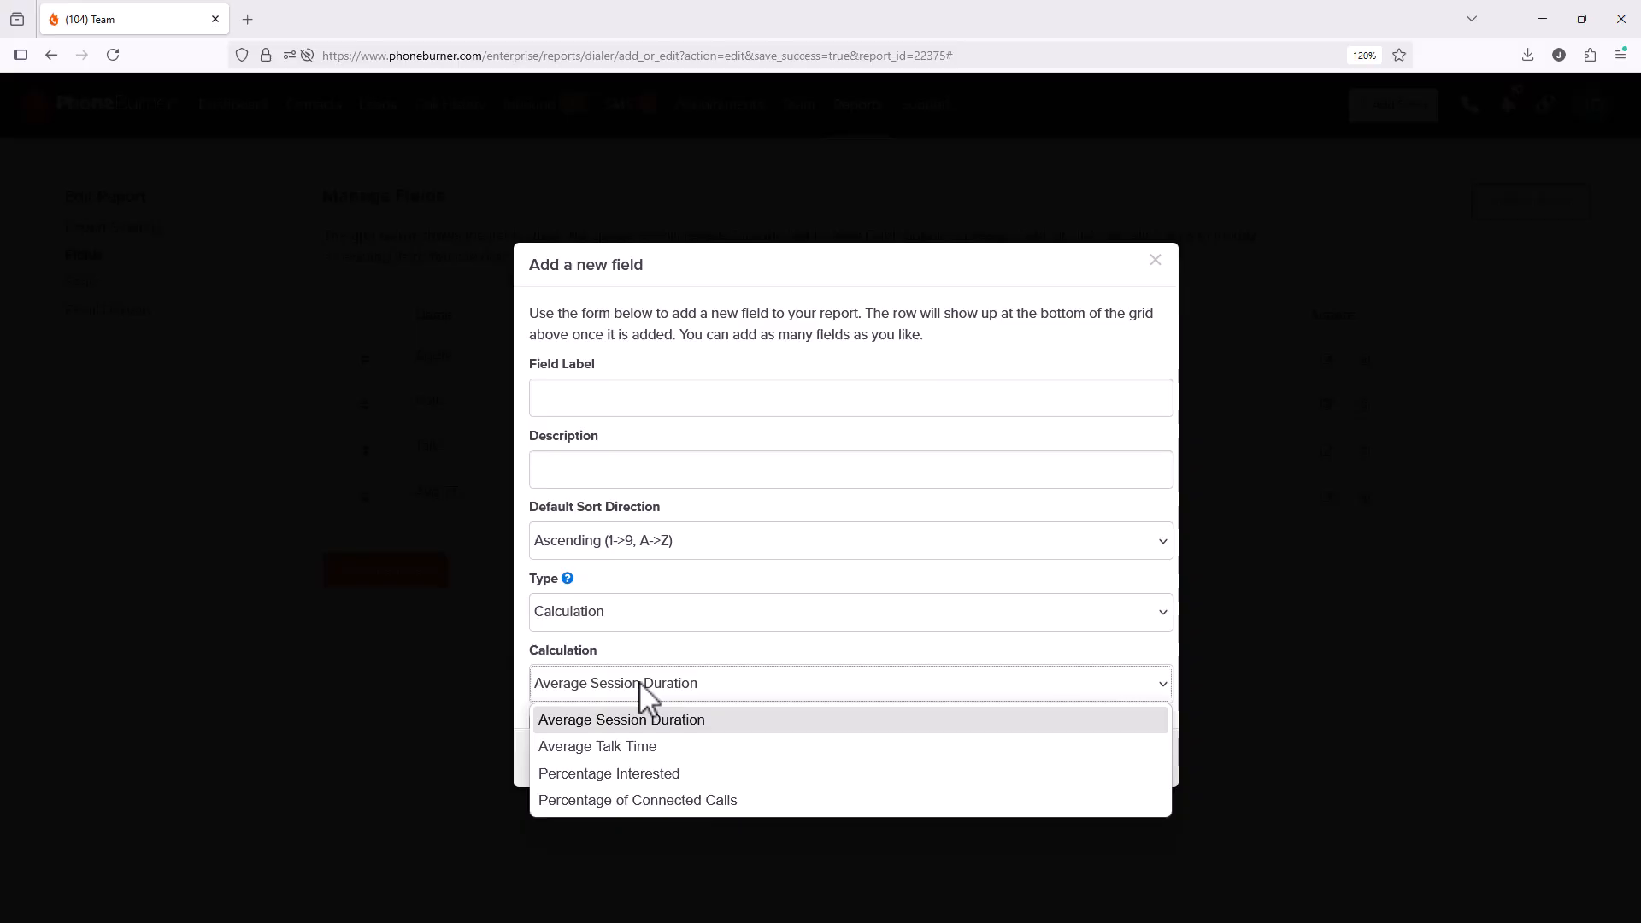
pyautogui.click(663, 622)
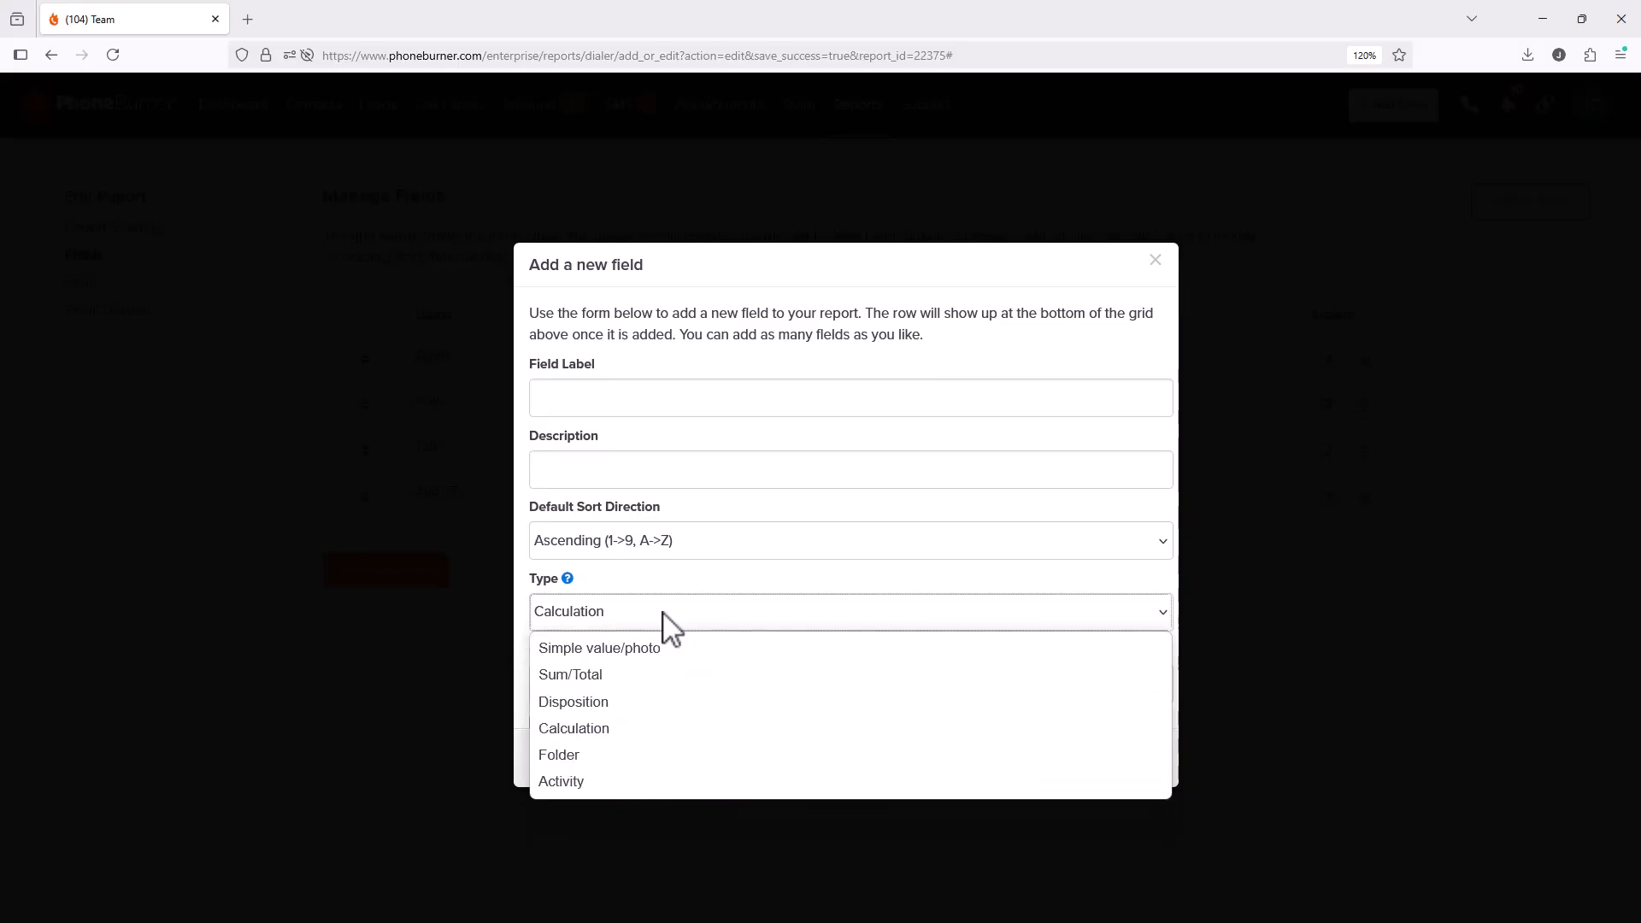
pyautogui.click(586, 752)
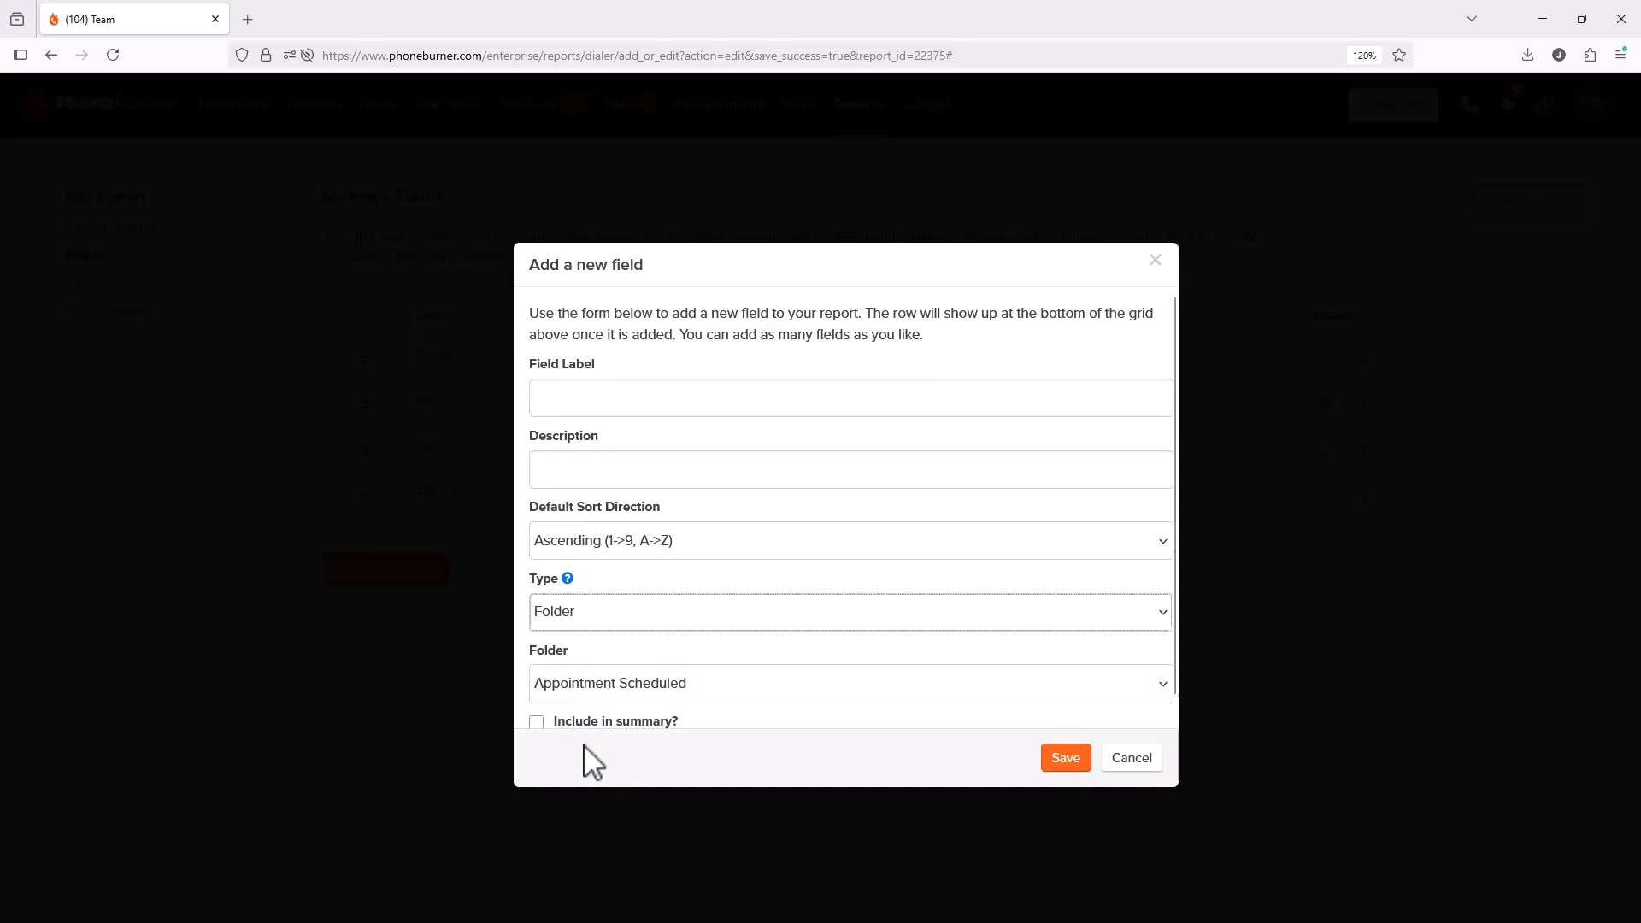
pyautogui.click(663, 685)
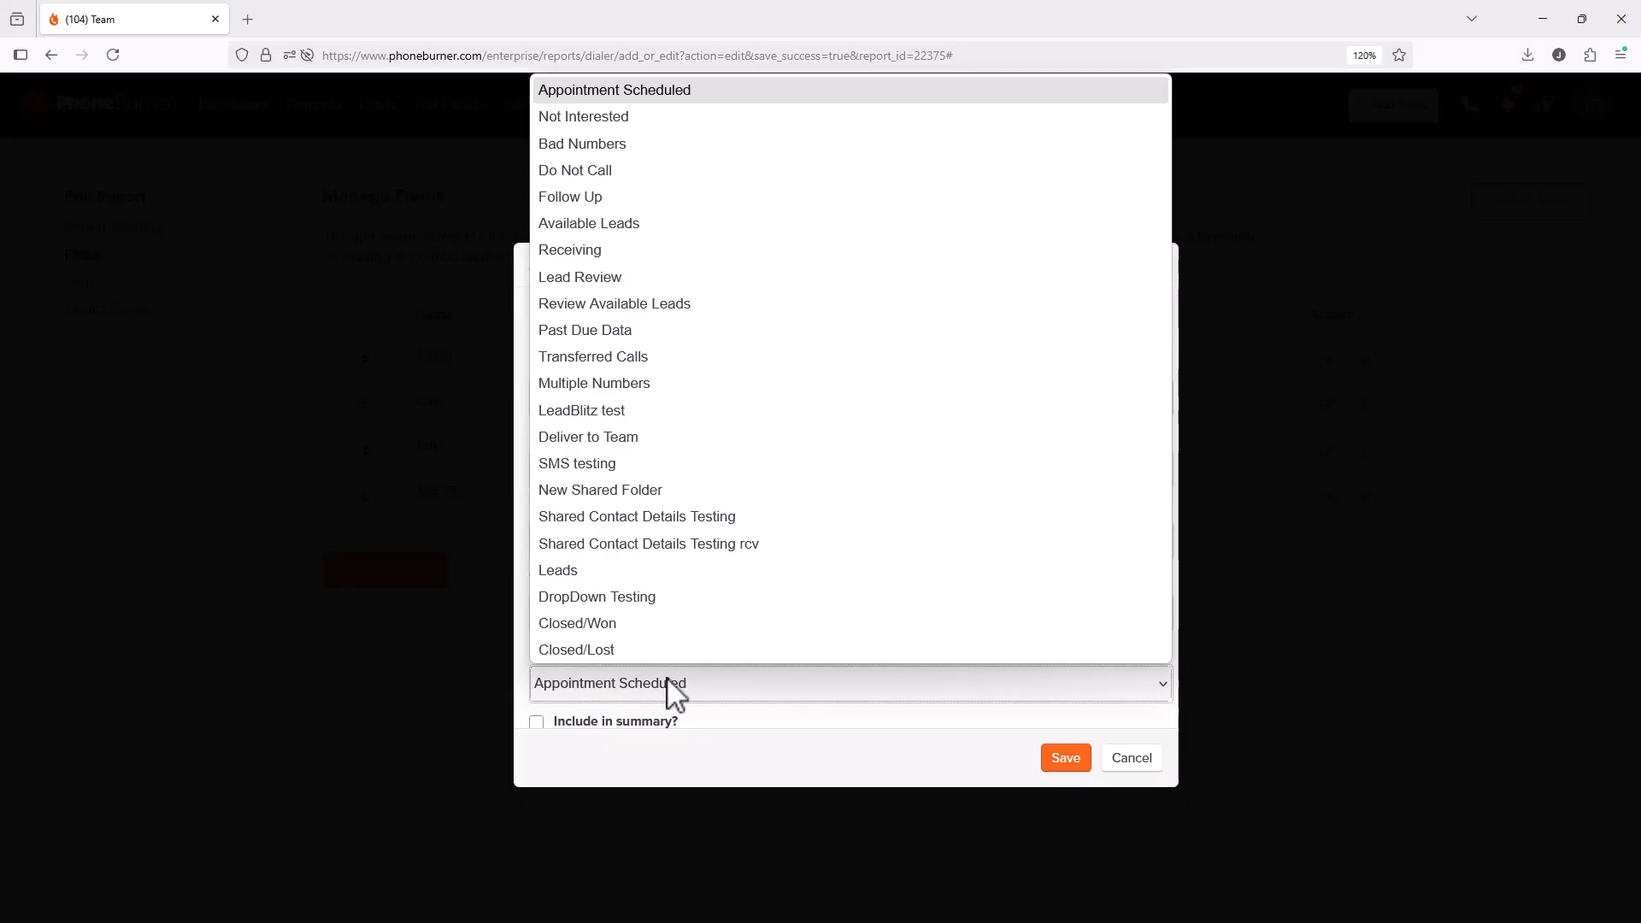
pyautogui.click(712, 714)
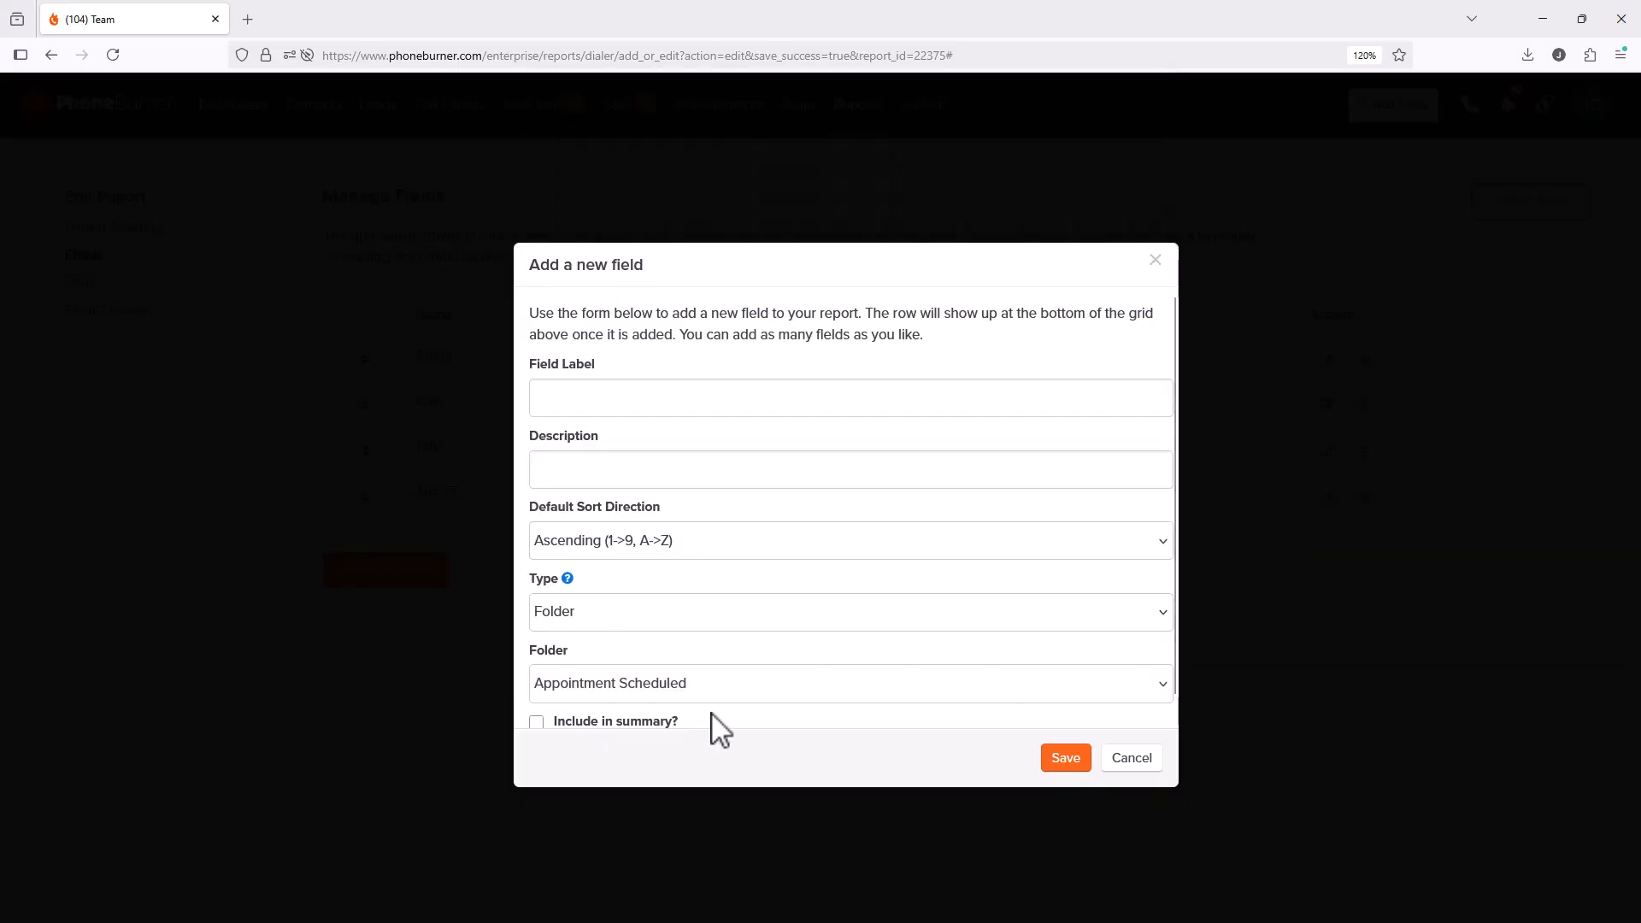
pyautogui.click(659, 615)
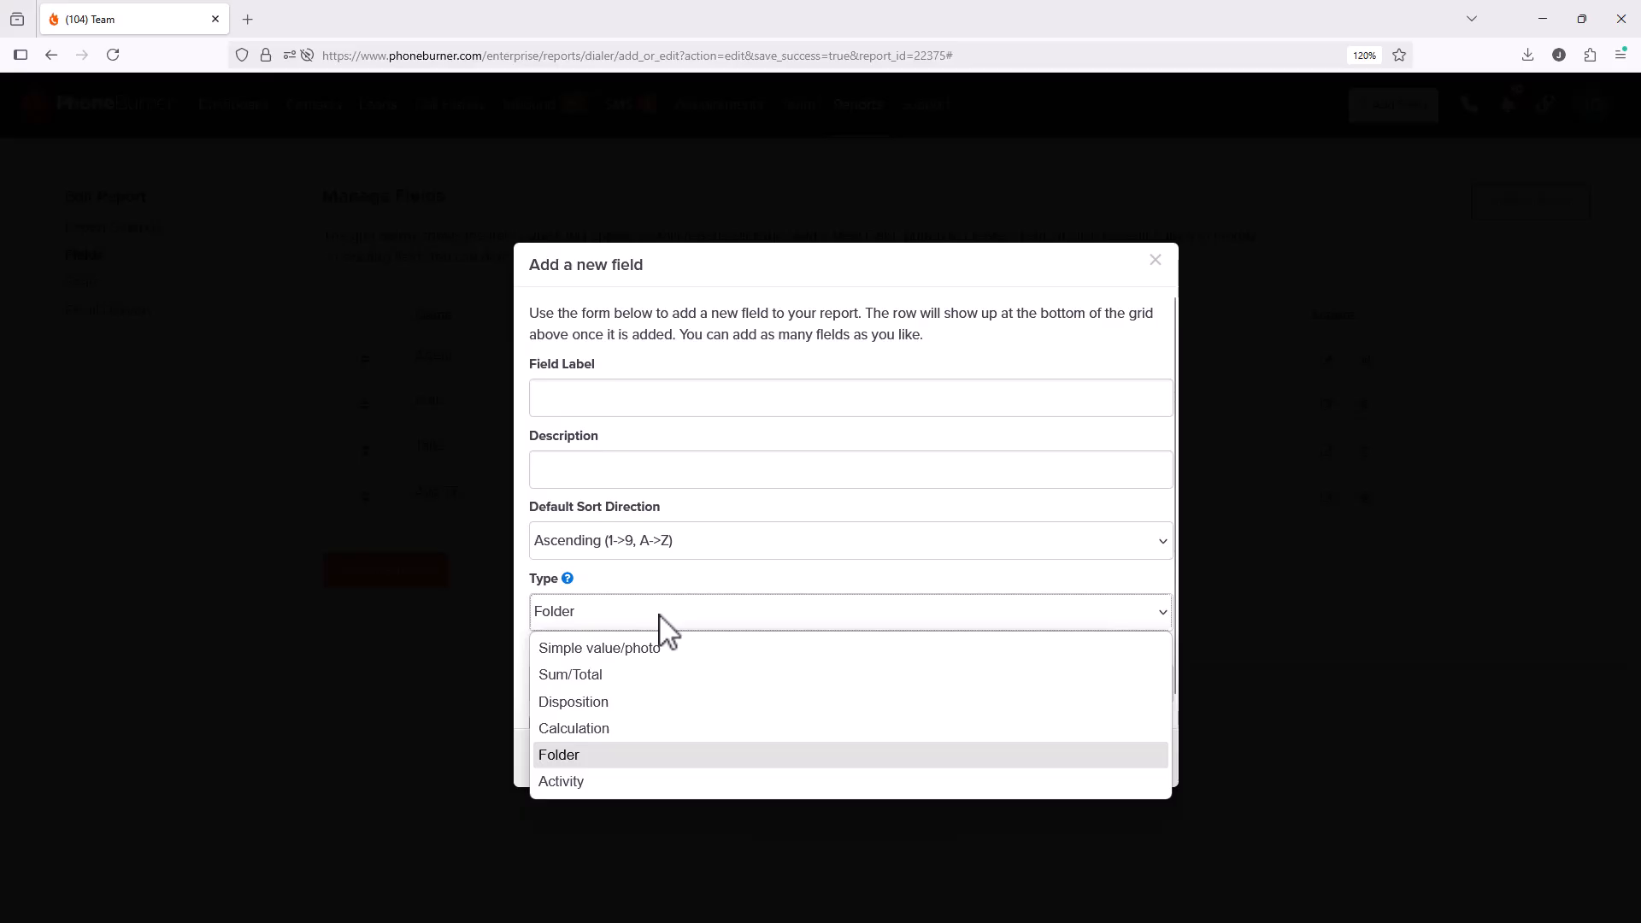
# Step: Switch the field to an Activity type, keeping Appointment scheduled as the activity
pyautogui.click(634, 778)
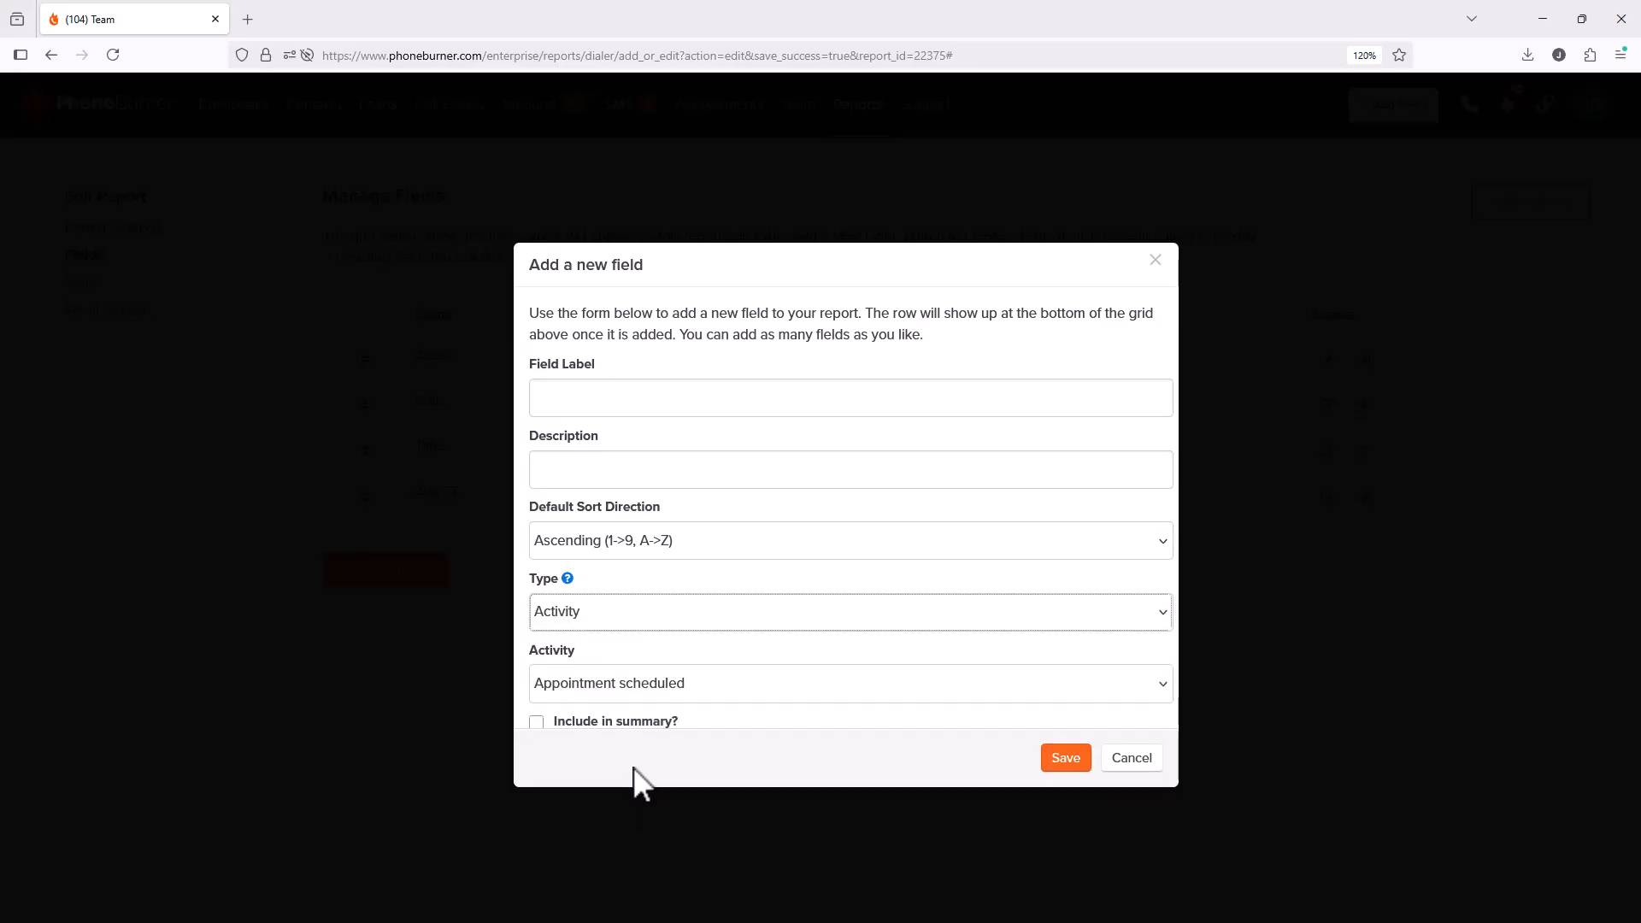
pyautogui.click(700, 706)
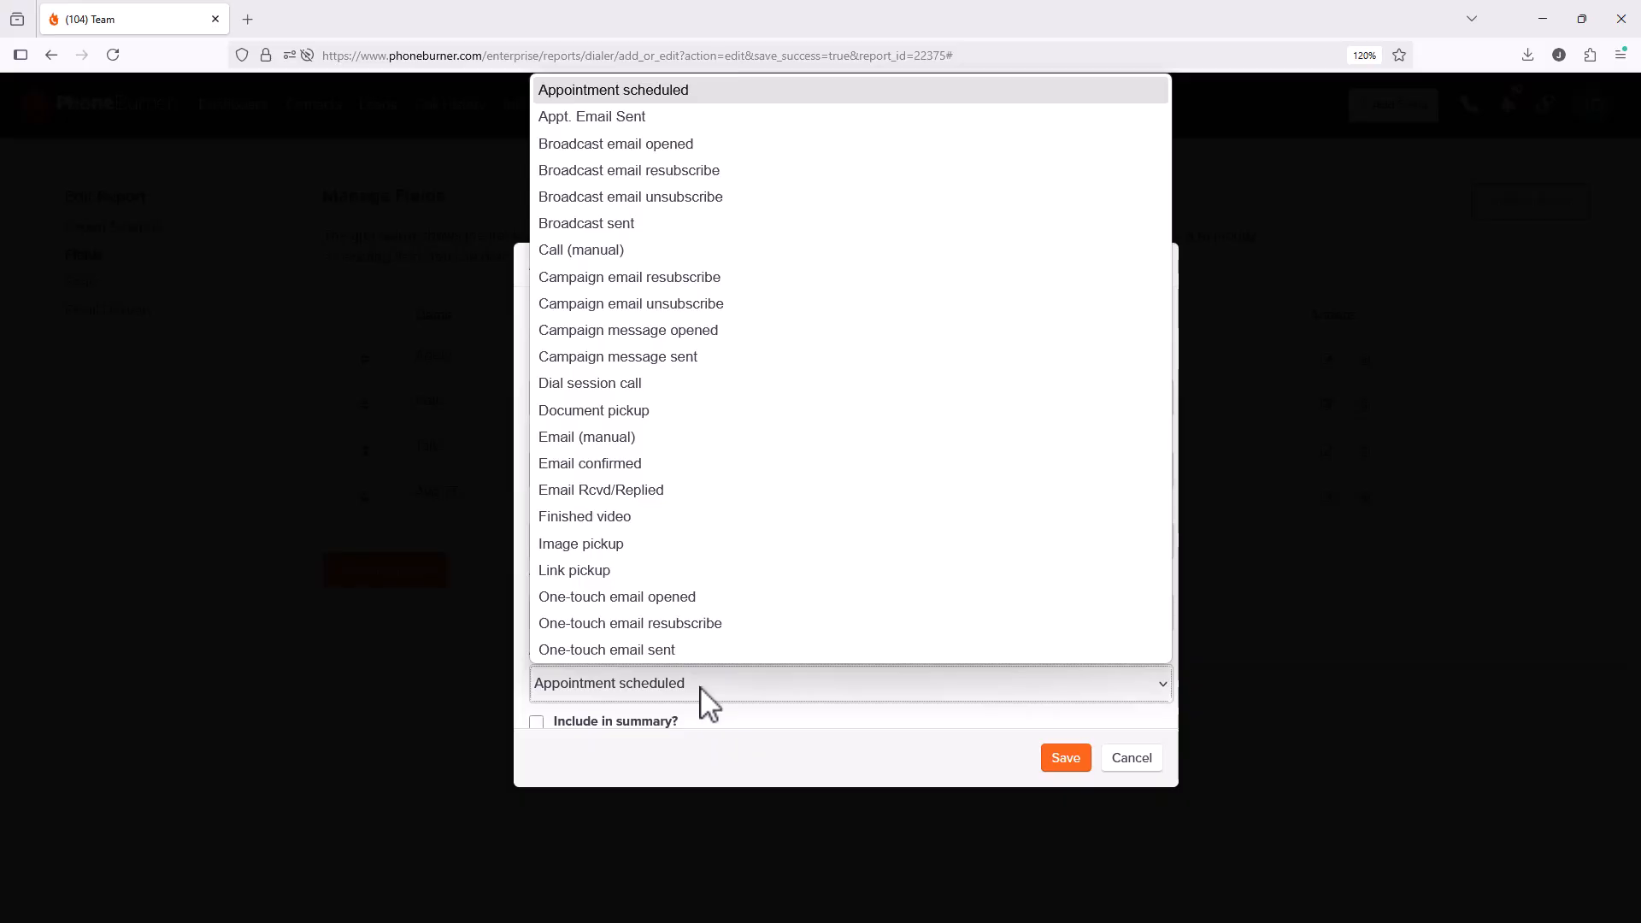
pyautogui.click(780, 751)
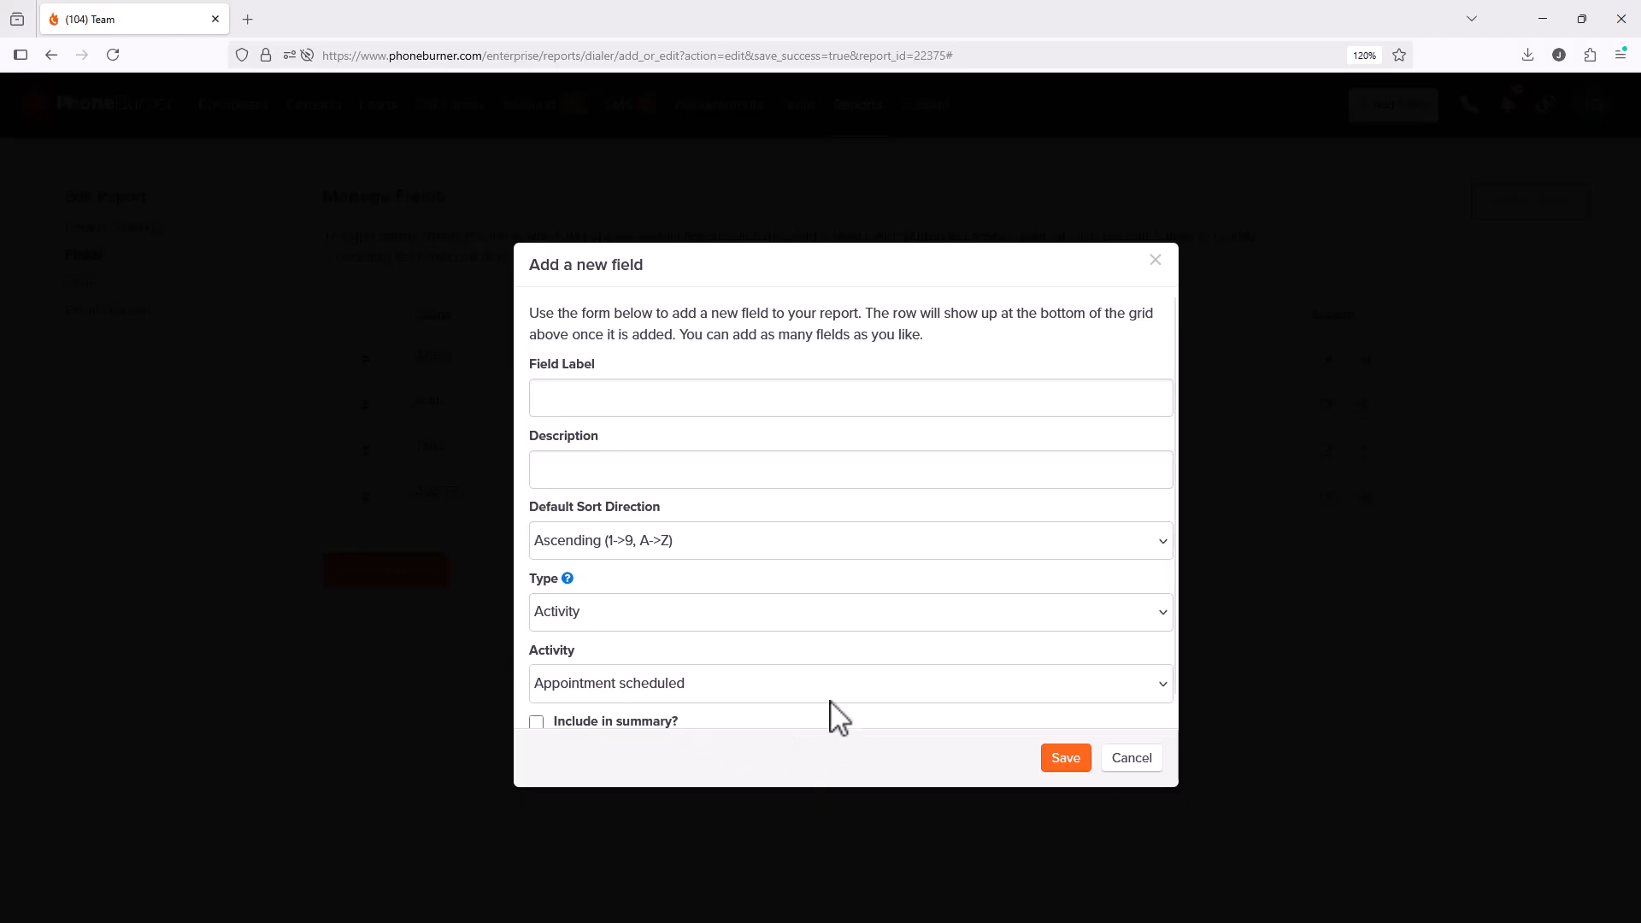
pyautogui.click(696, 628)
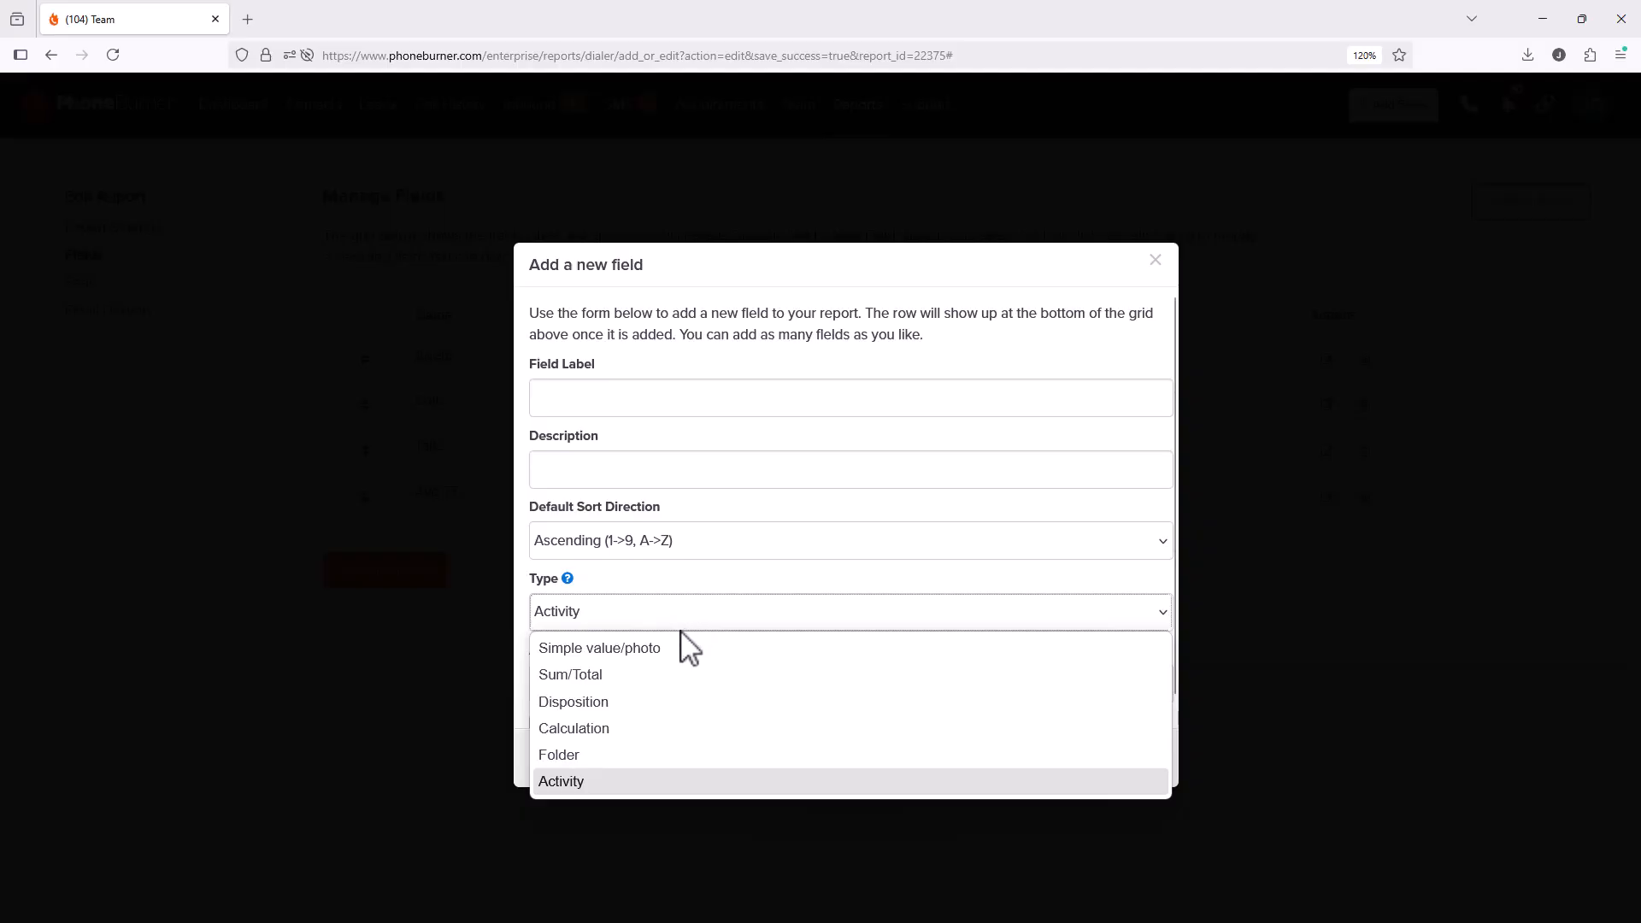
# Step: Save a Sum/Total field 'Live Answers' summing Total Live Answers, included in the summary
pyautogui.click(655, 677)
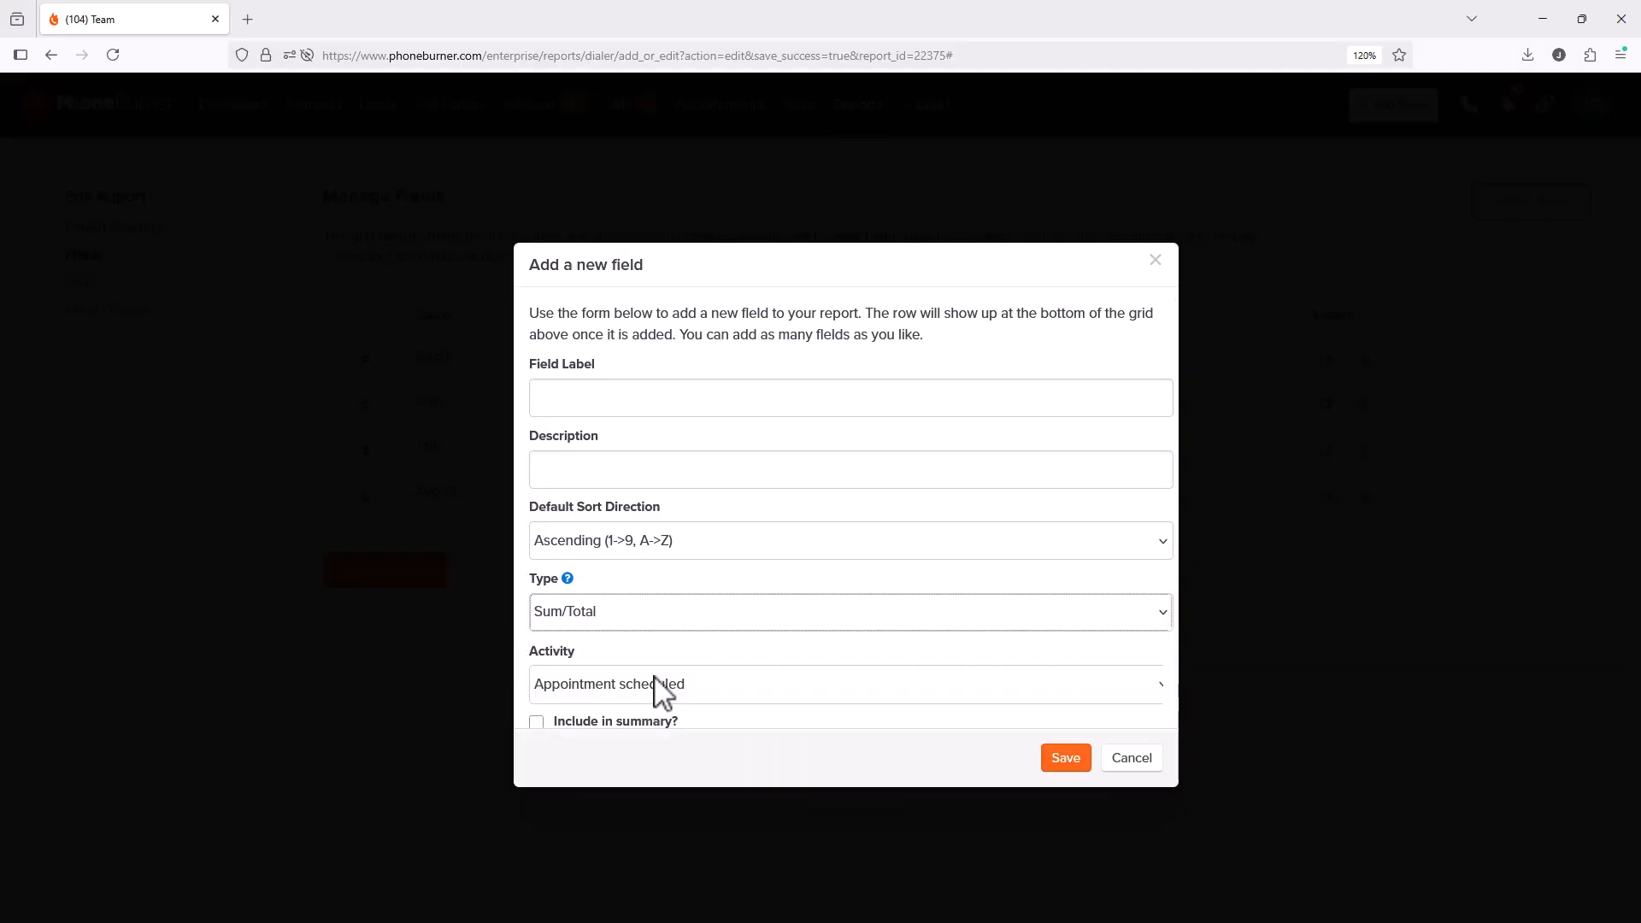
pyautogui.click(663, 688)
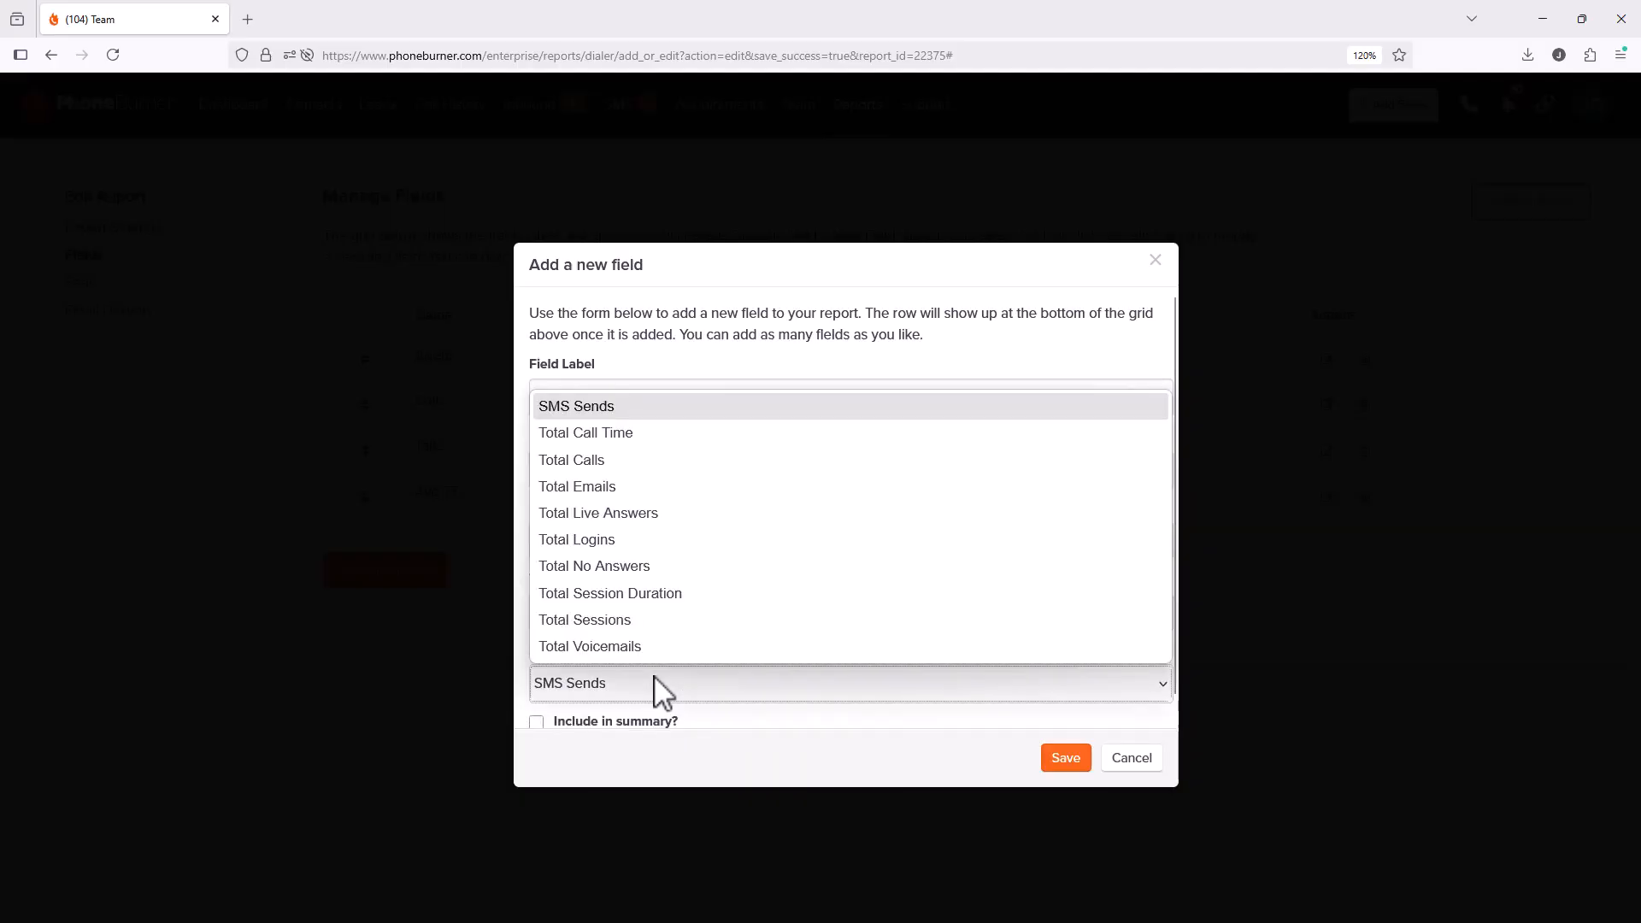
pyautogui.click(630, 513)
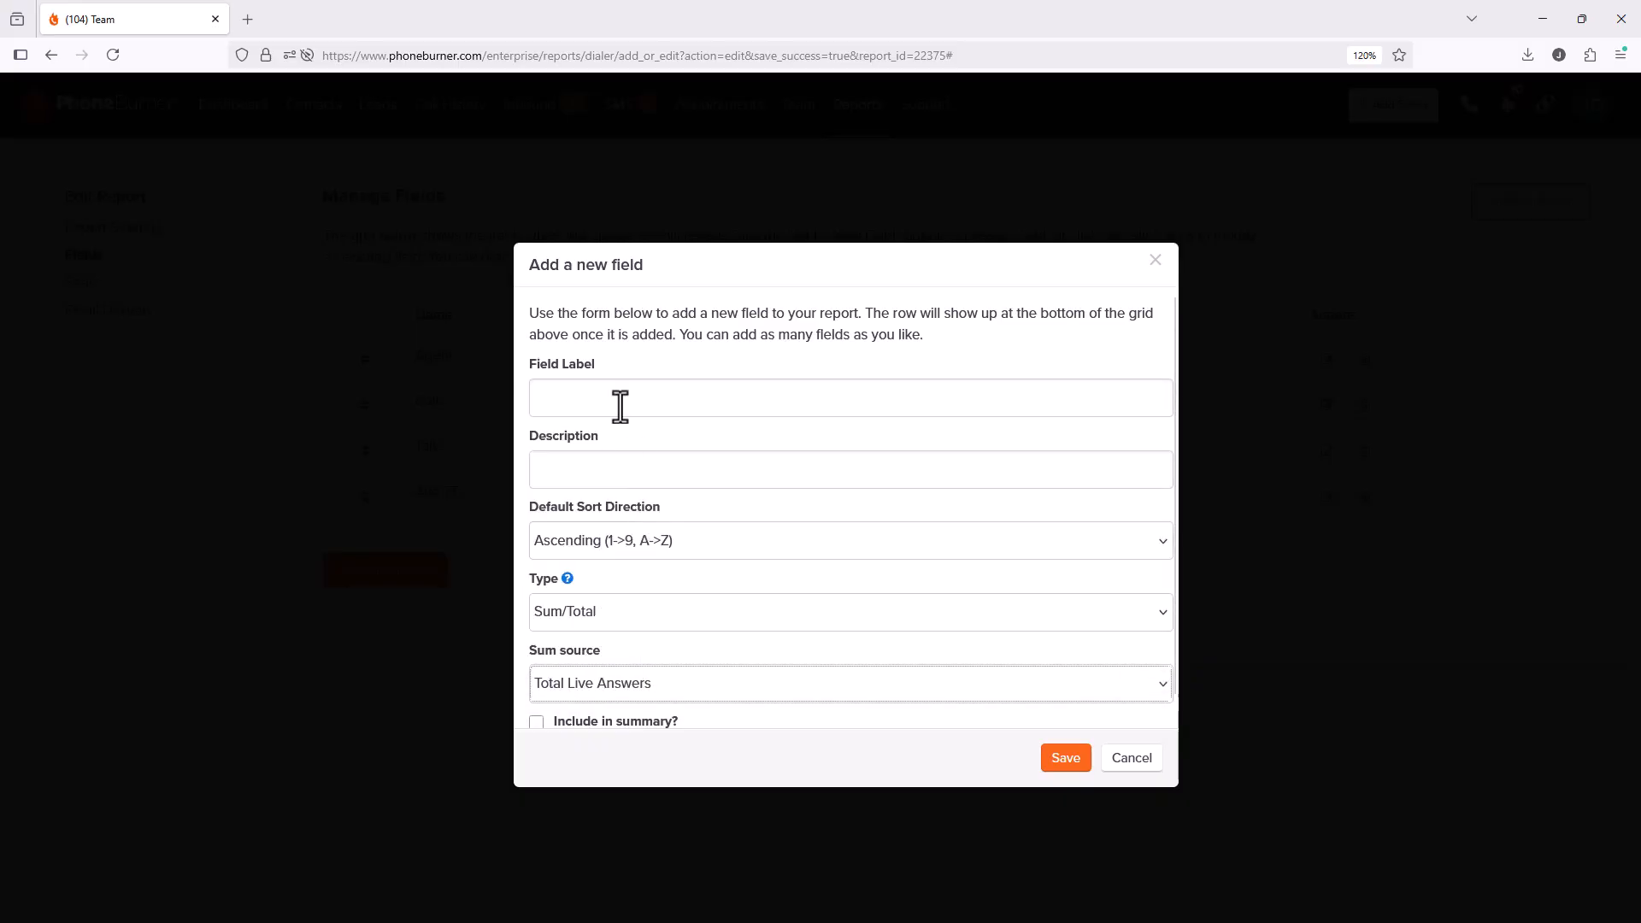
pyautogui.click(615, 396)
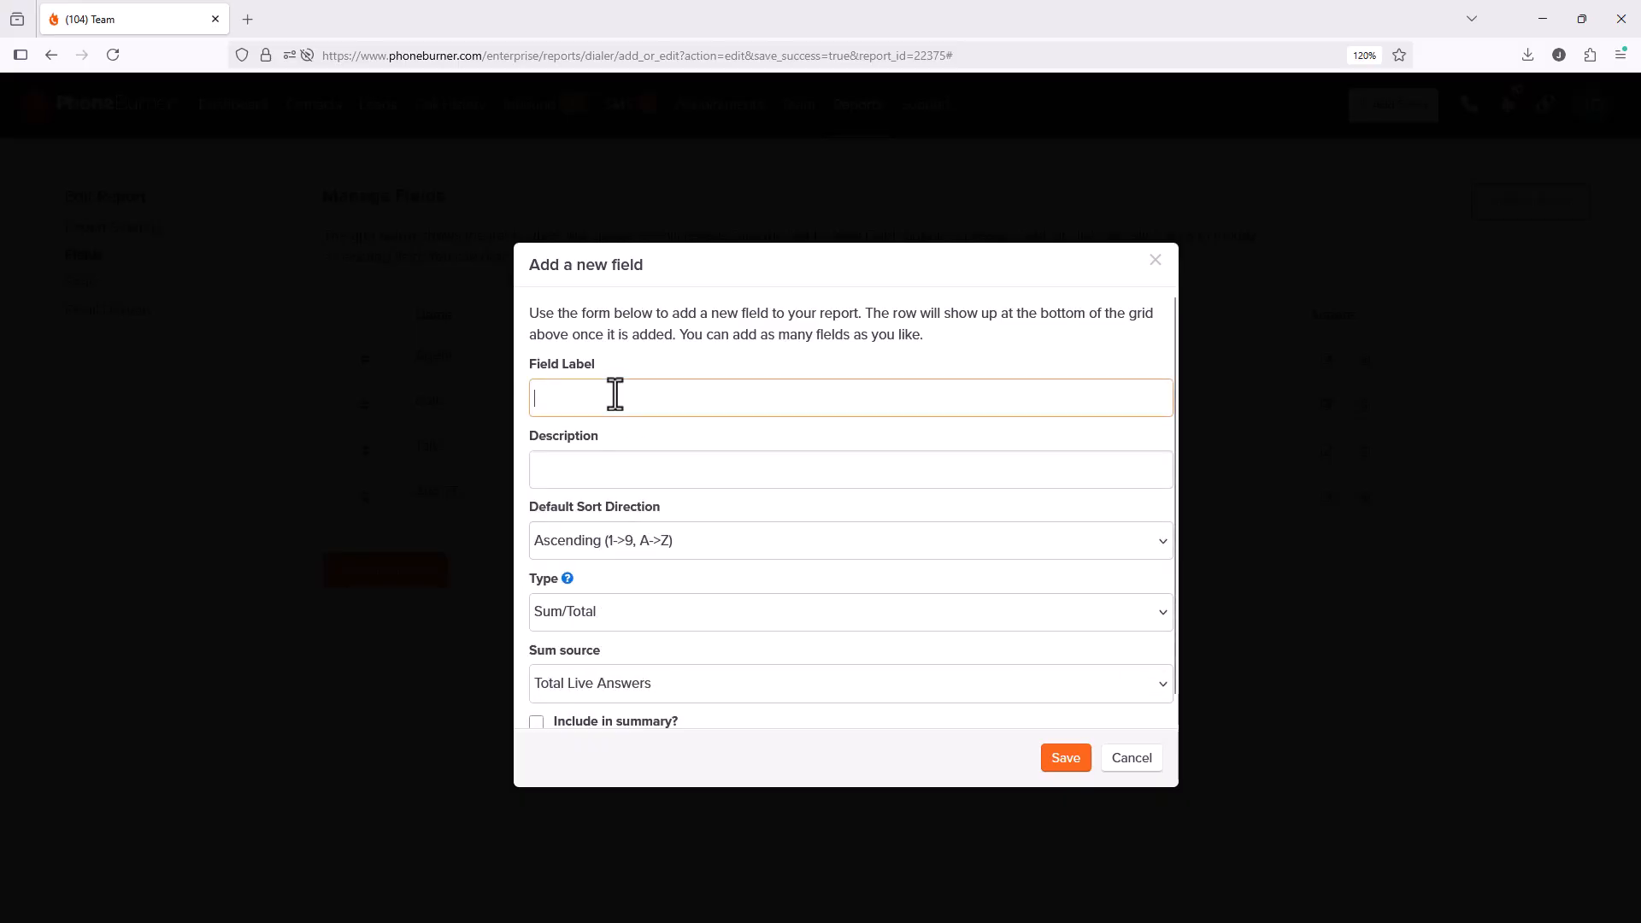
pyautogui.write('Live ')
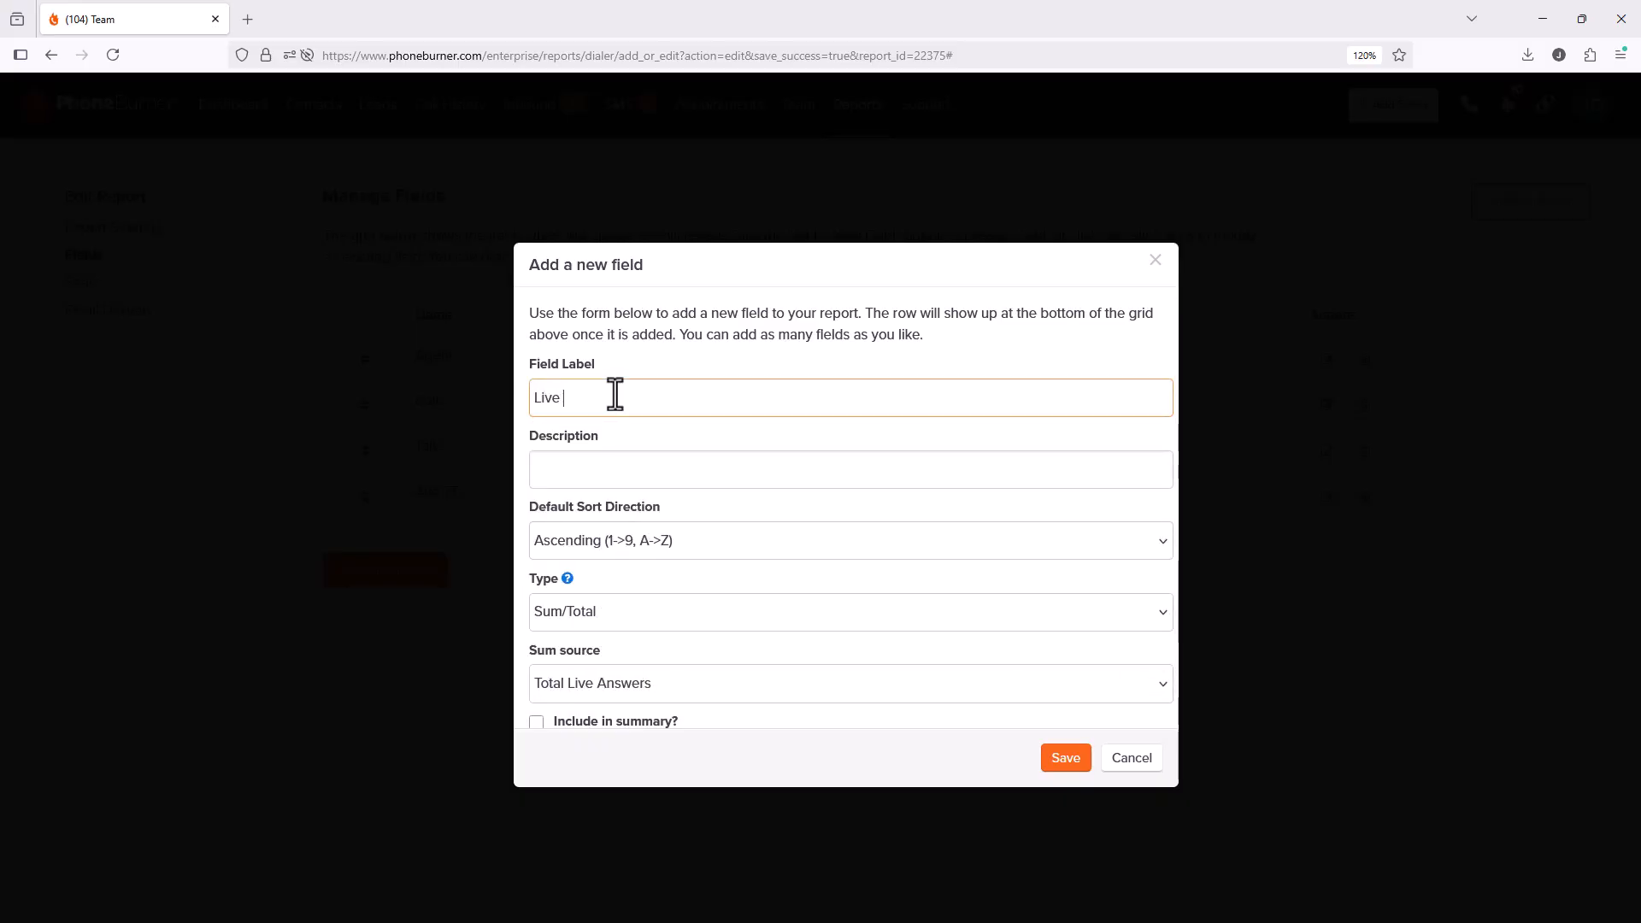
pyautogui.write('Answers')
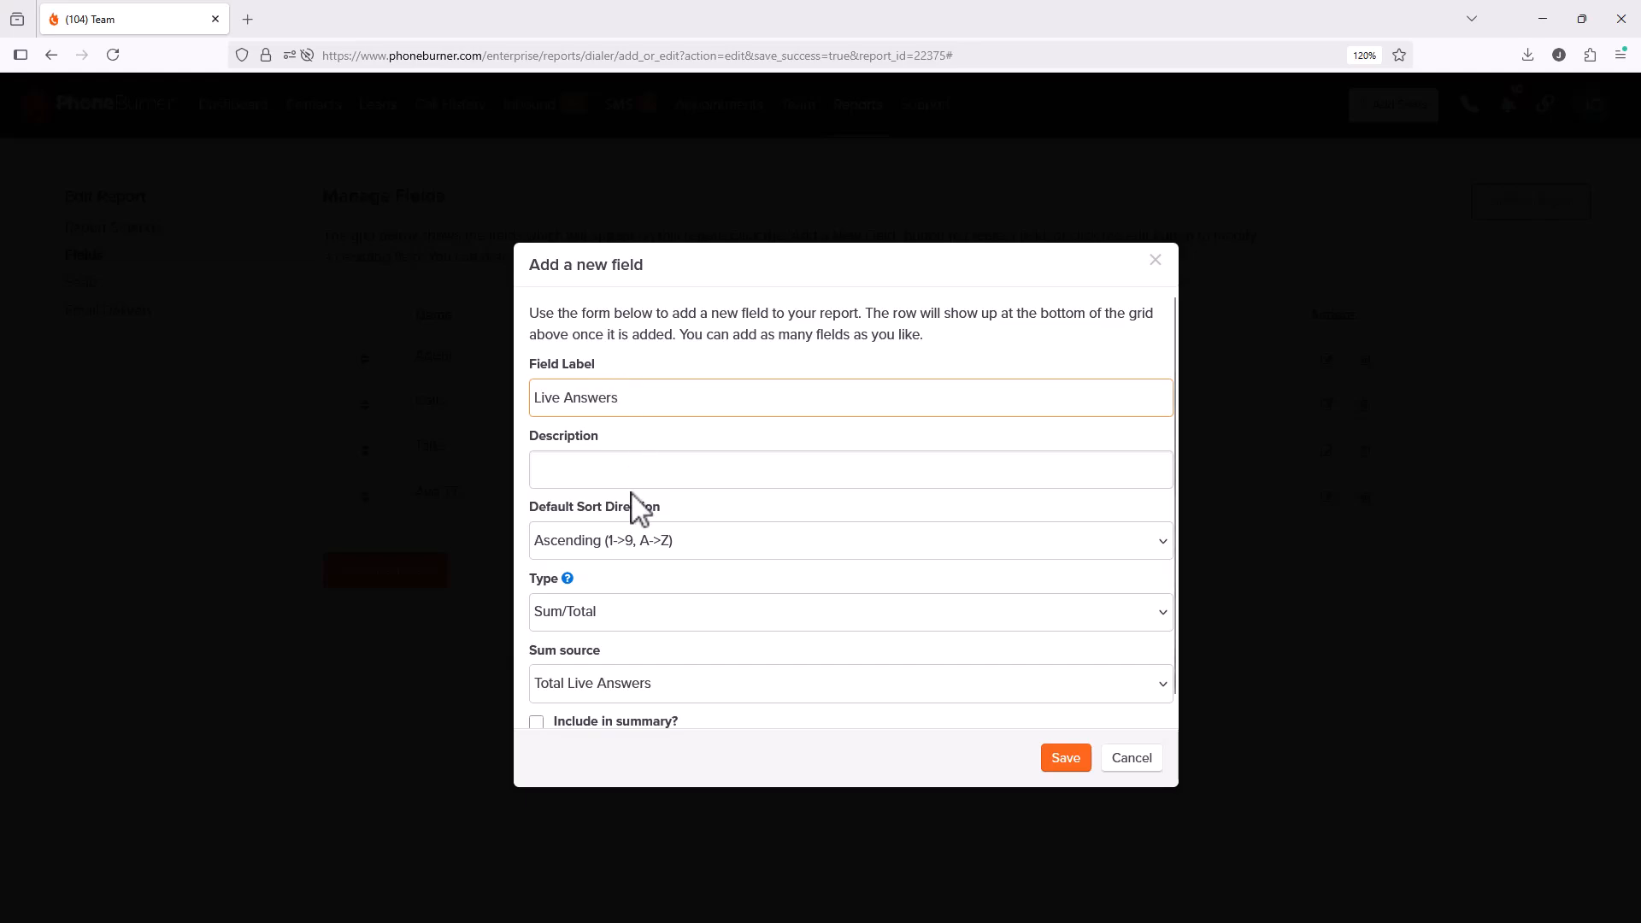
pyautogui.scroll(-1, 649, 526)
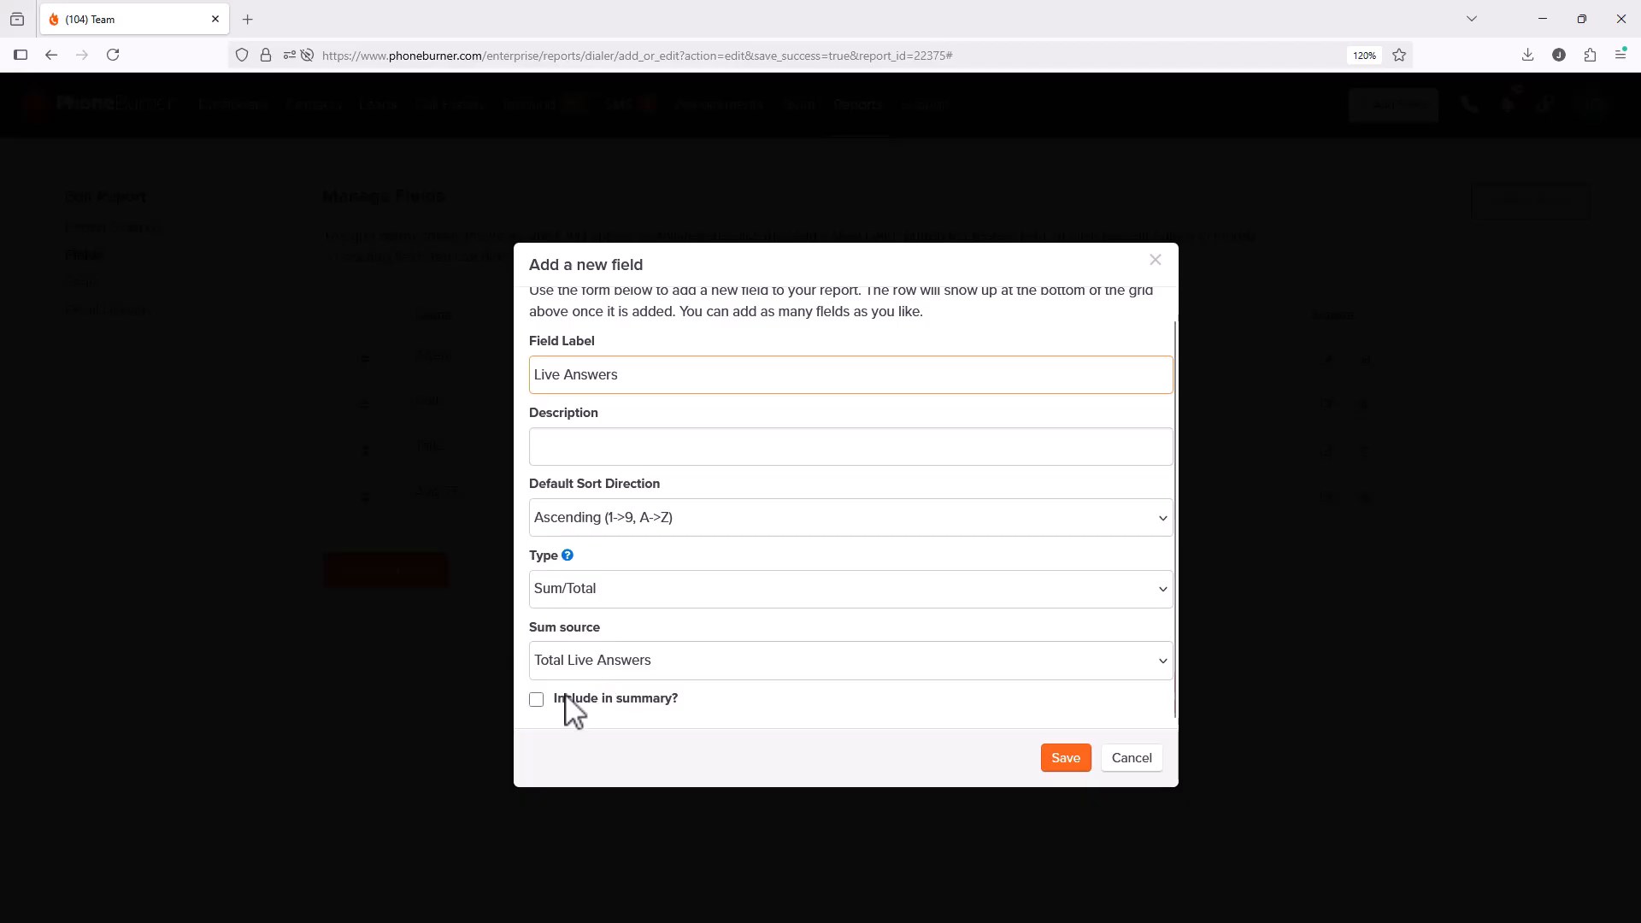
pyautogui.click(537, 701)
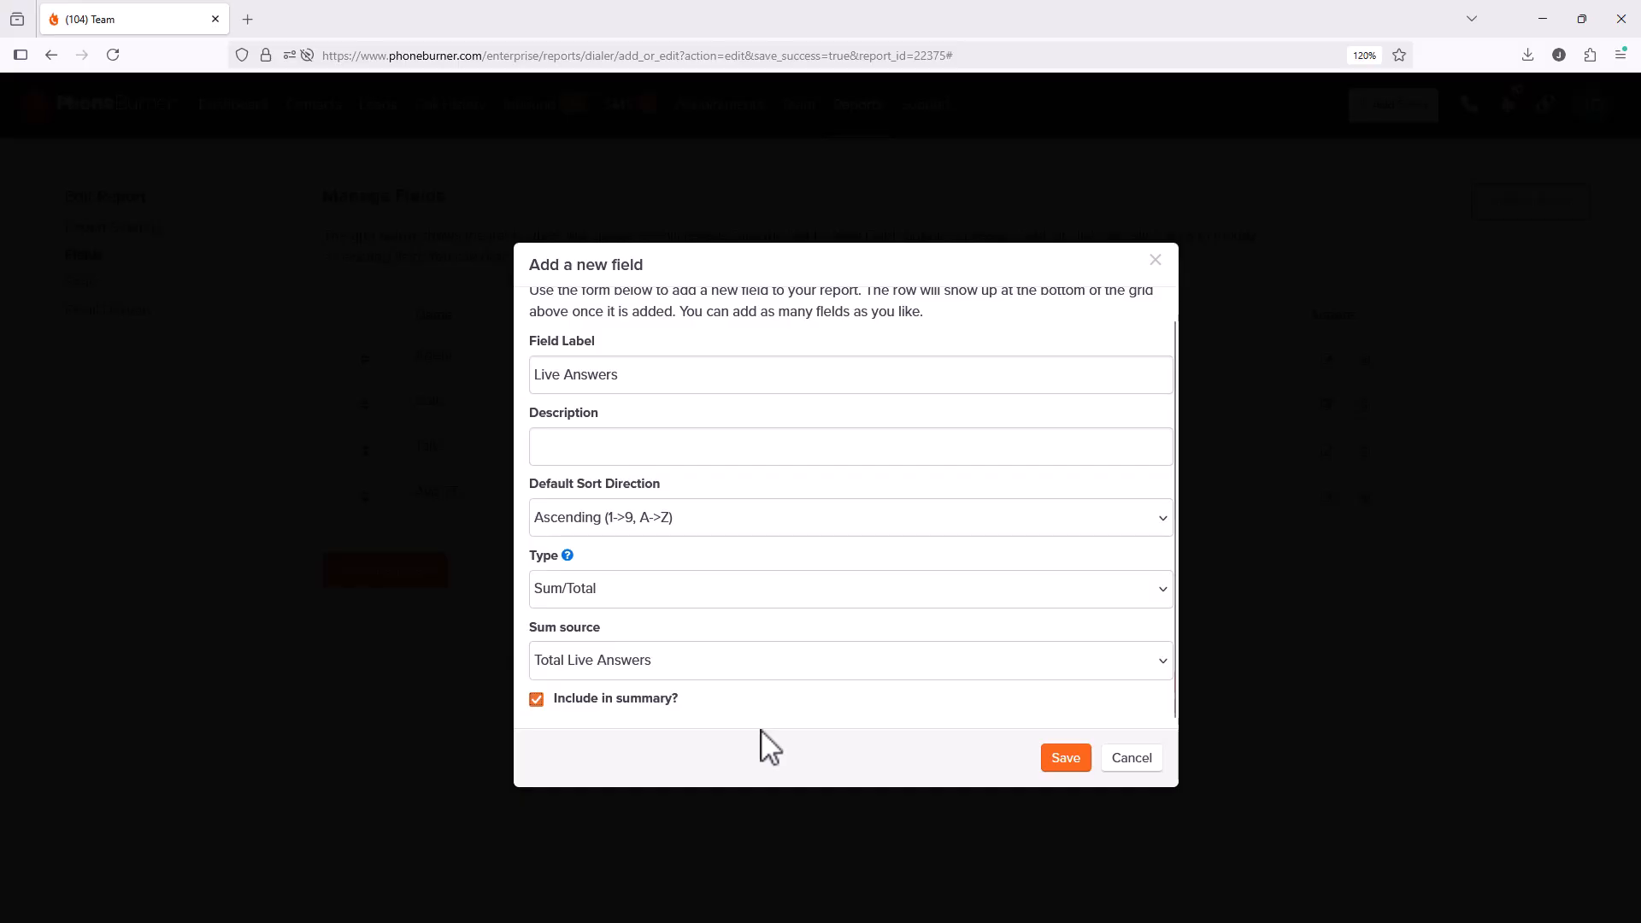
pyautogui.click(1071, 764)
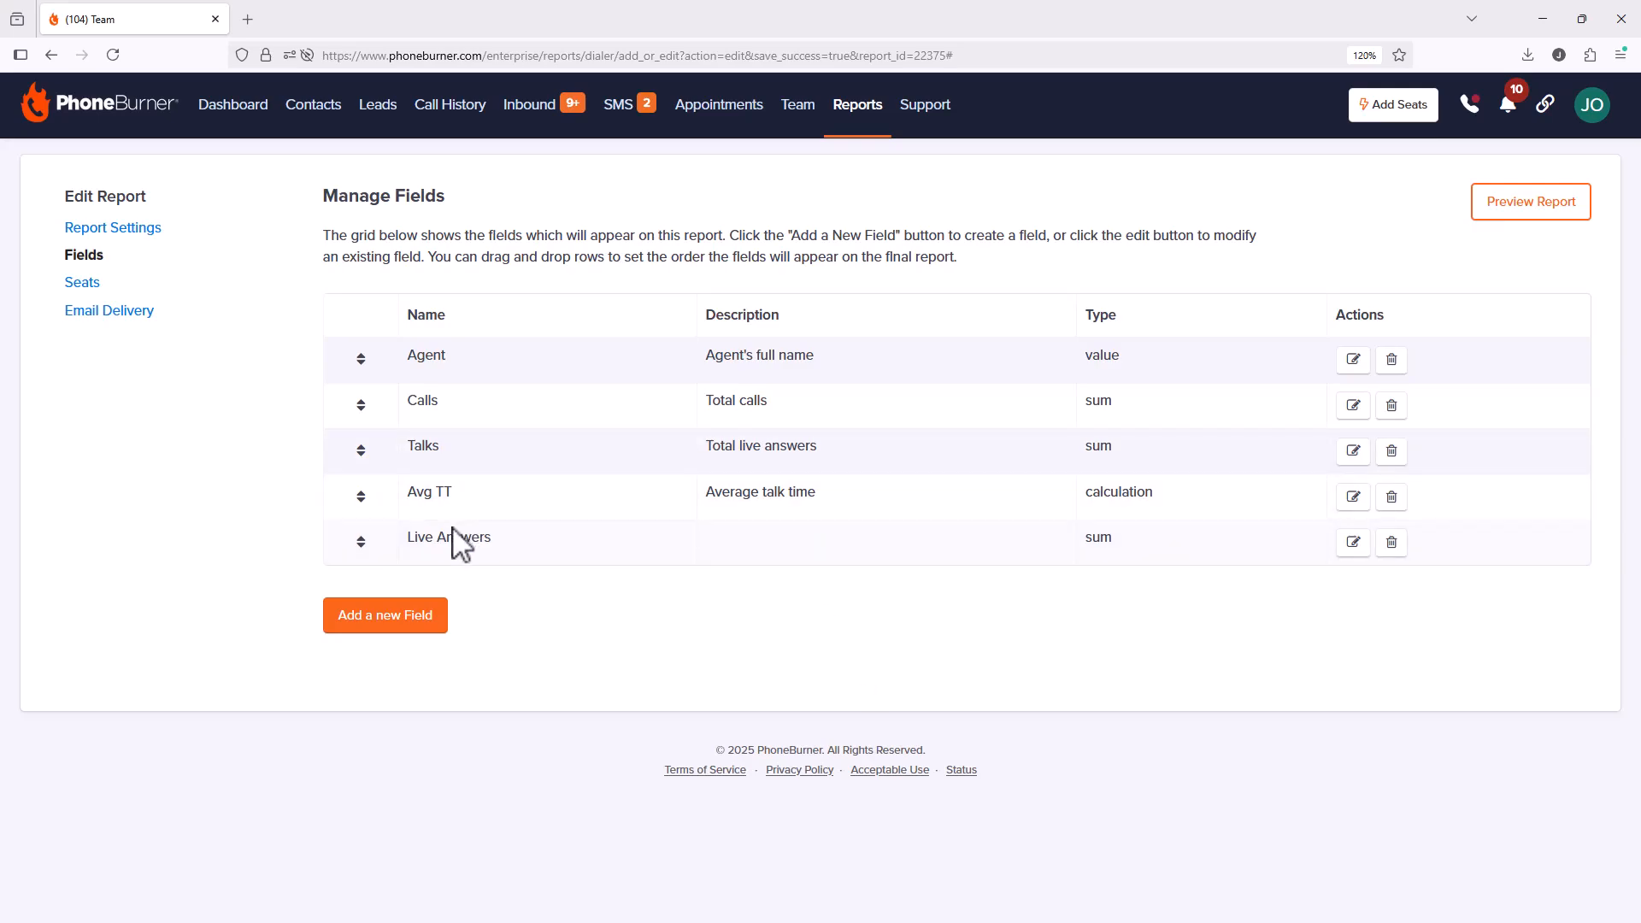
# Step: Set the fifth report field's Sum source to Total Call Time and save it
pyautogui.click(1353, 542)
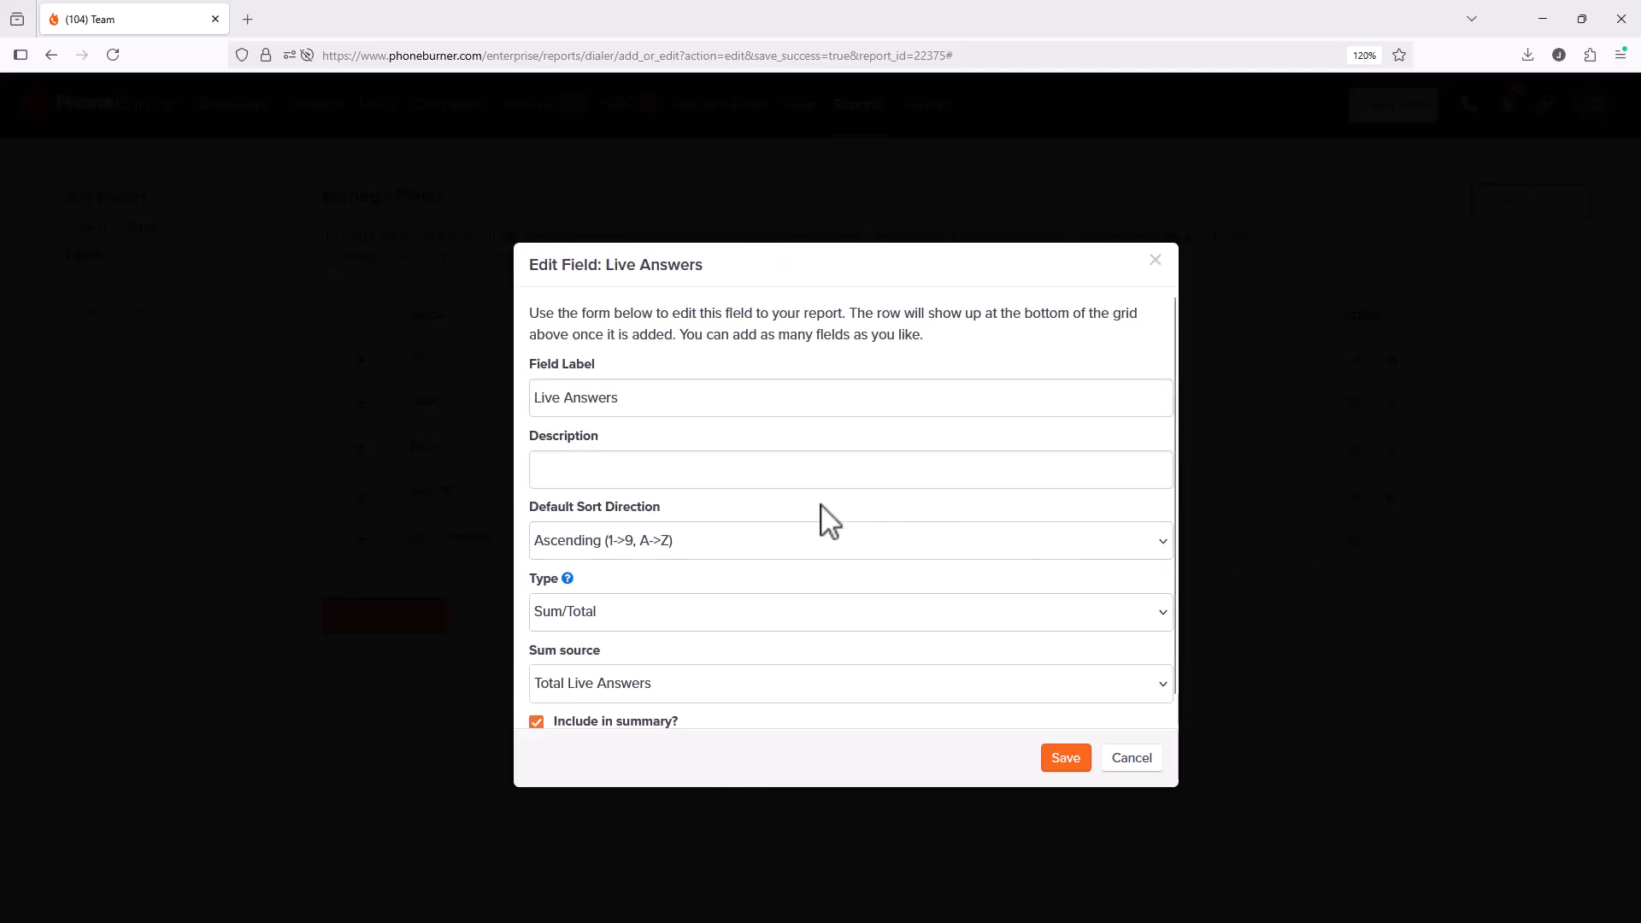
pyautogui.scroll(-1, 829, 522)
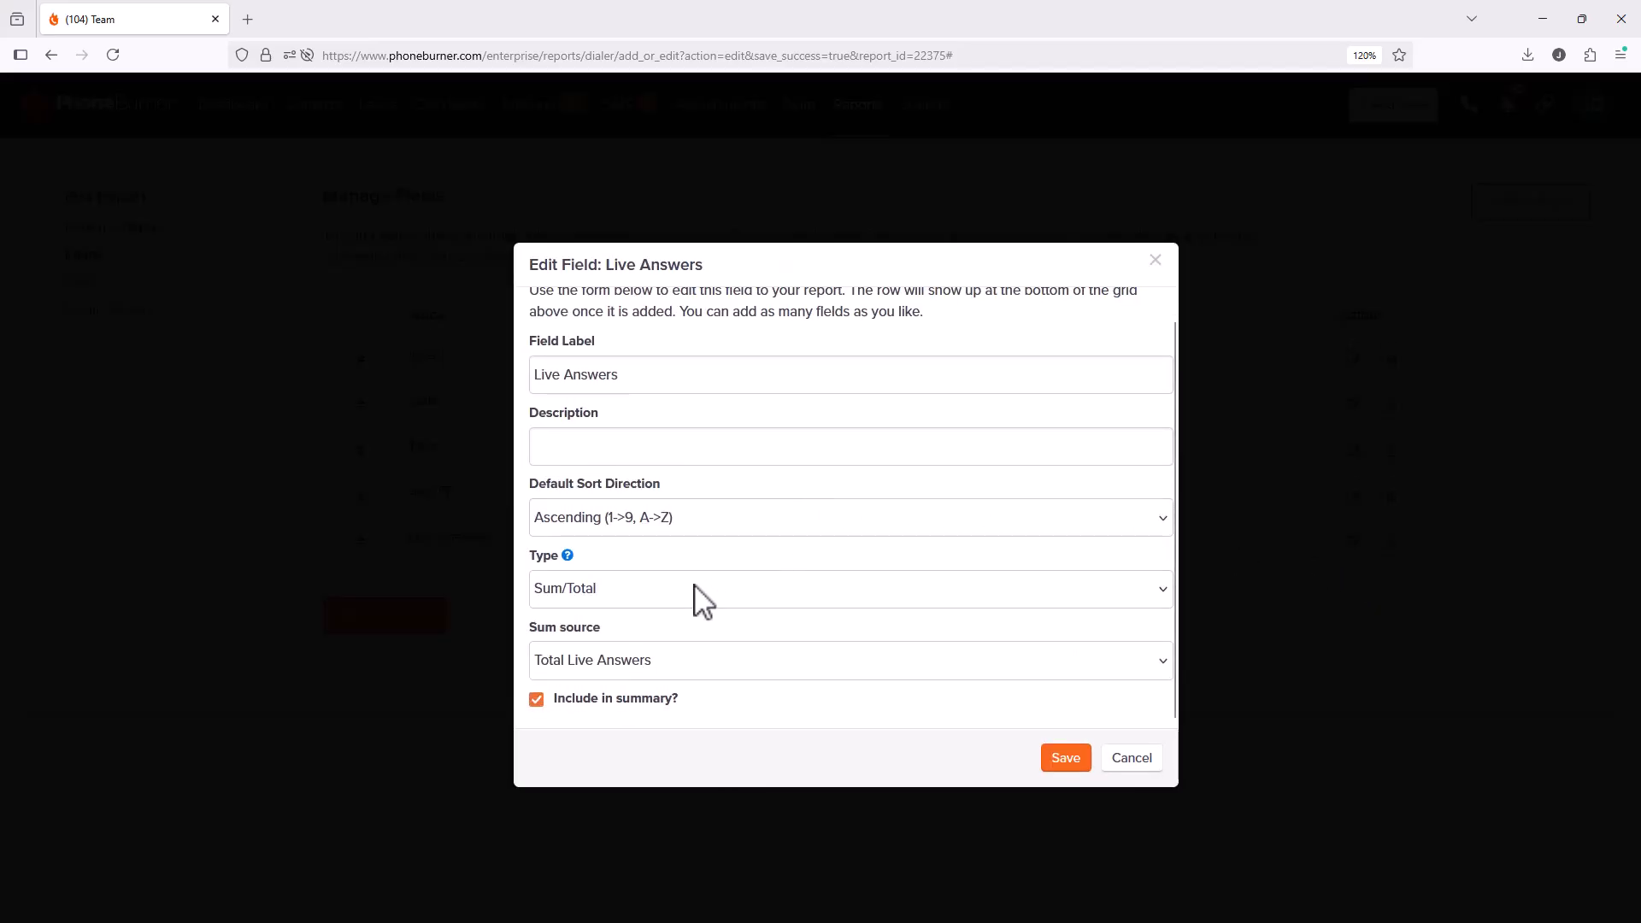
pyautogui.click(682, 671)
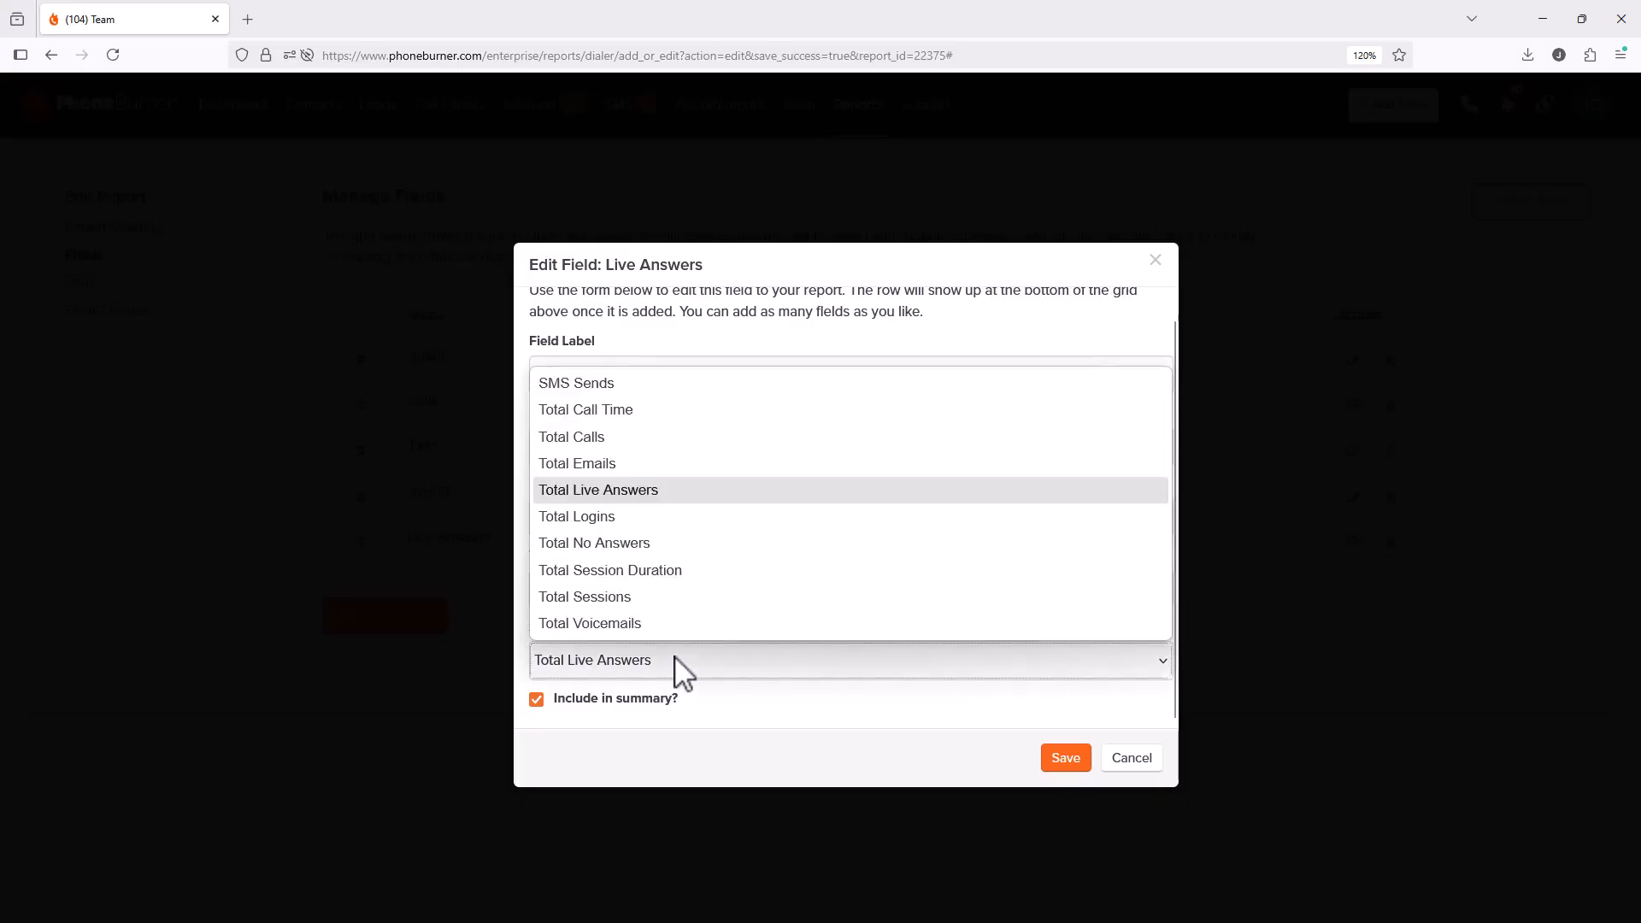
pyautogui.click(610, 417)
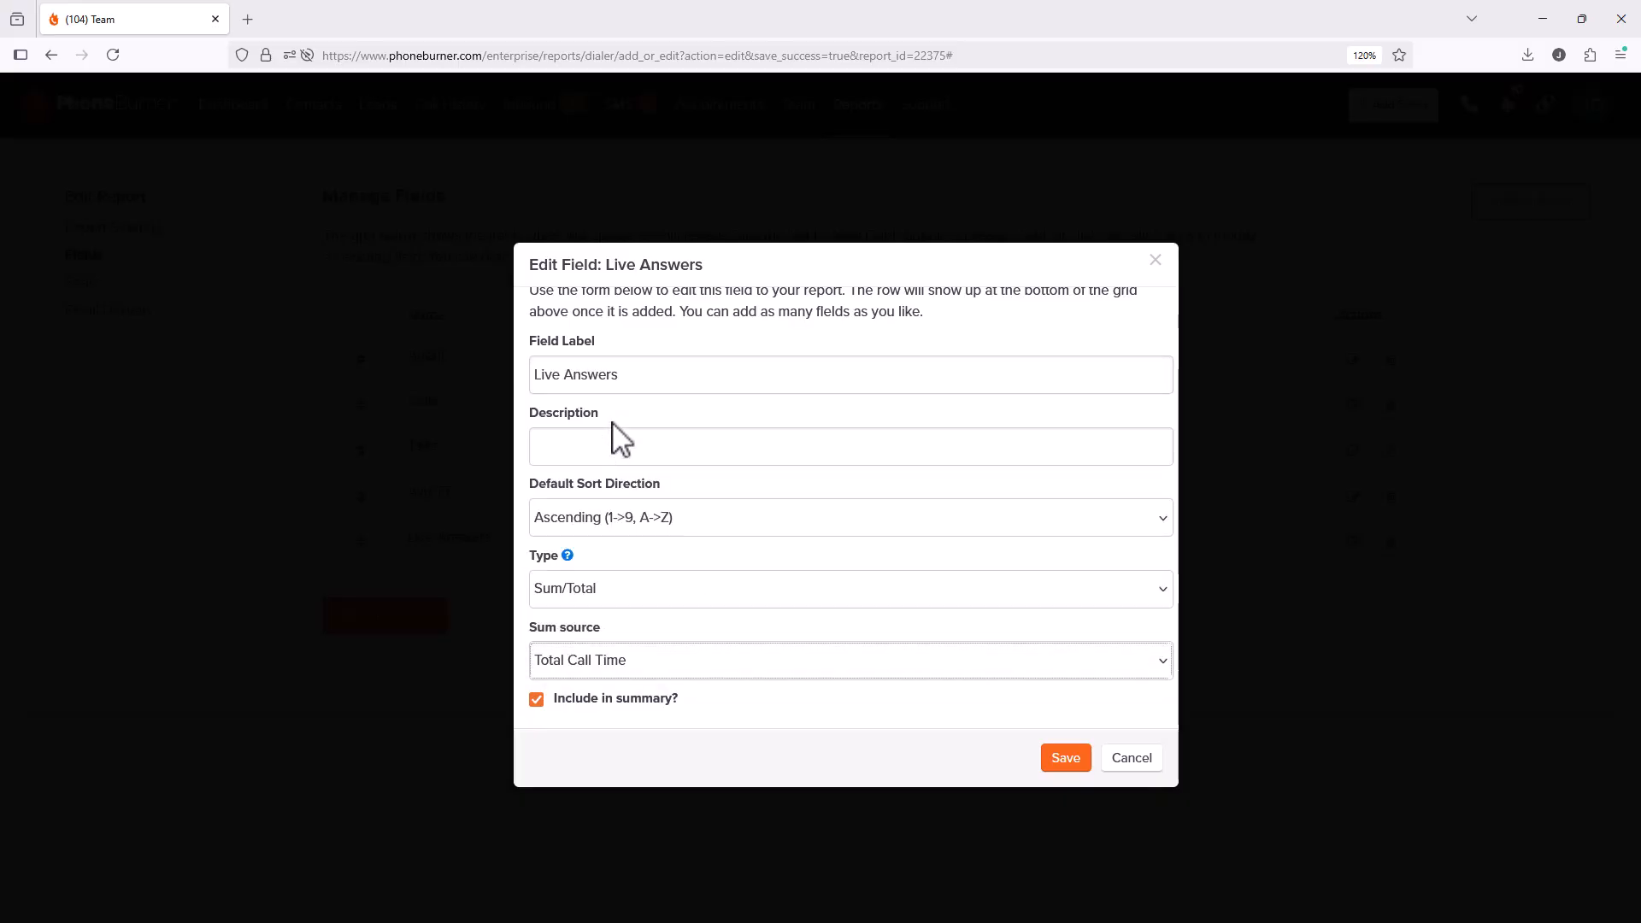
pyautogui.click(1068, 760)
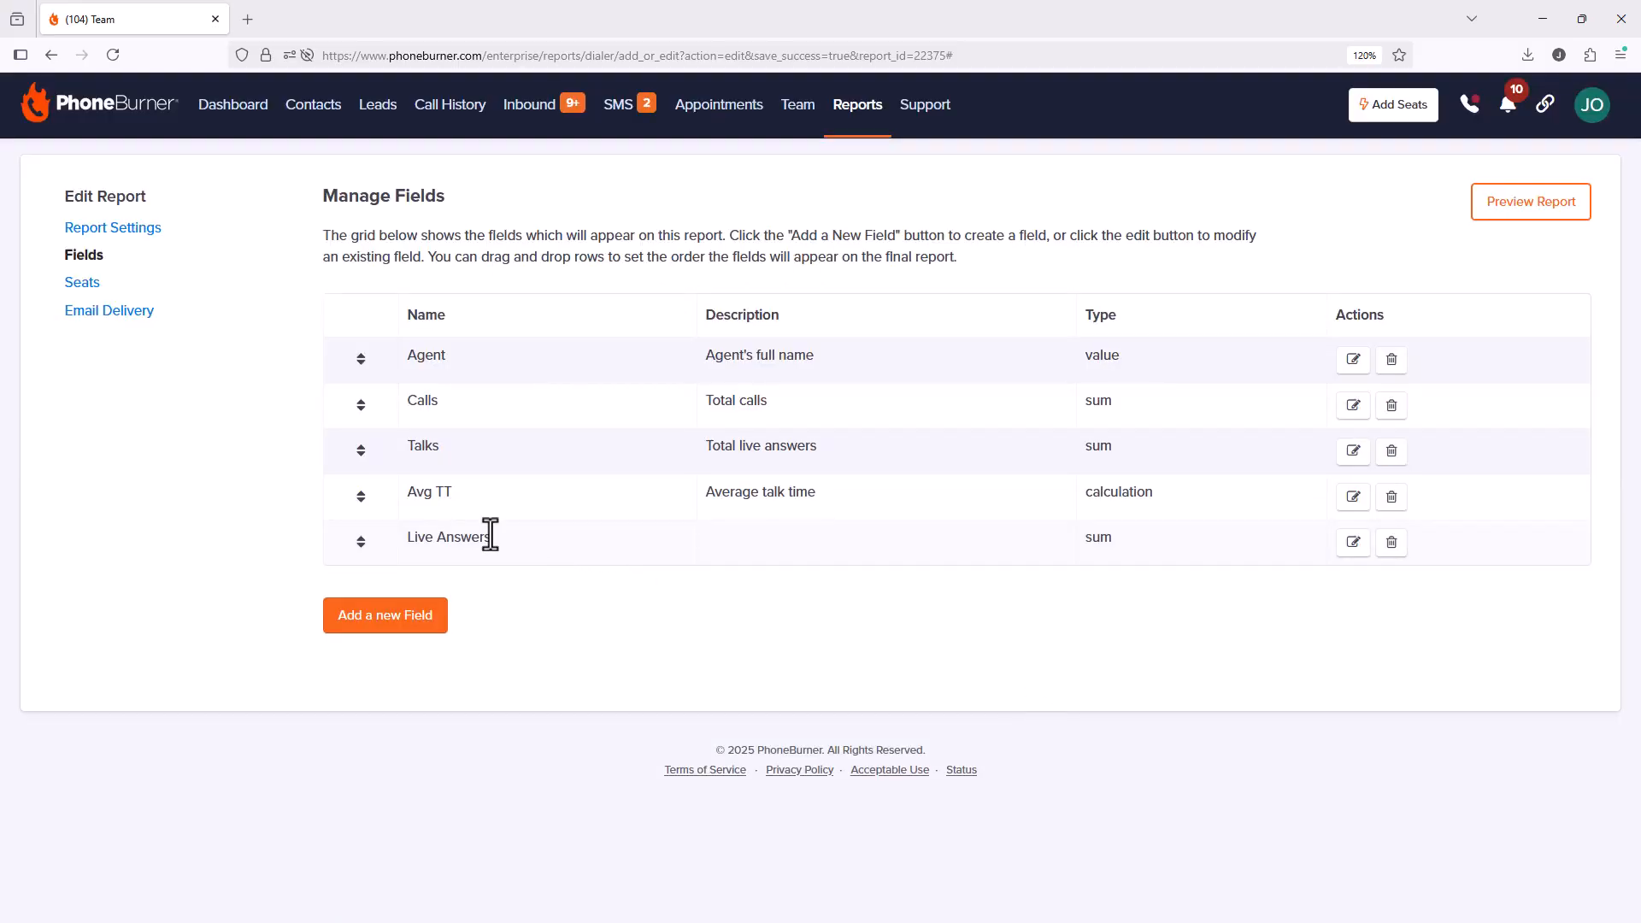
# Step: Rename that field's label to 'Live Talk Time' and save
pyautogui.click(1348, 551)
pyautogui.moveTo(654, 398); pyautogui.dragTo(544, 400)
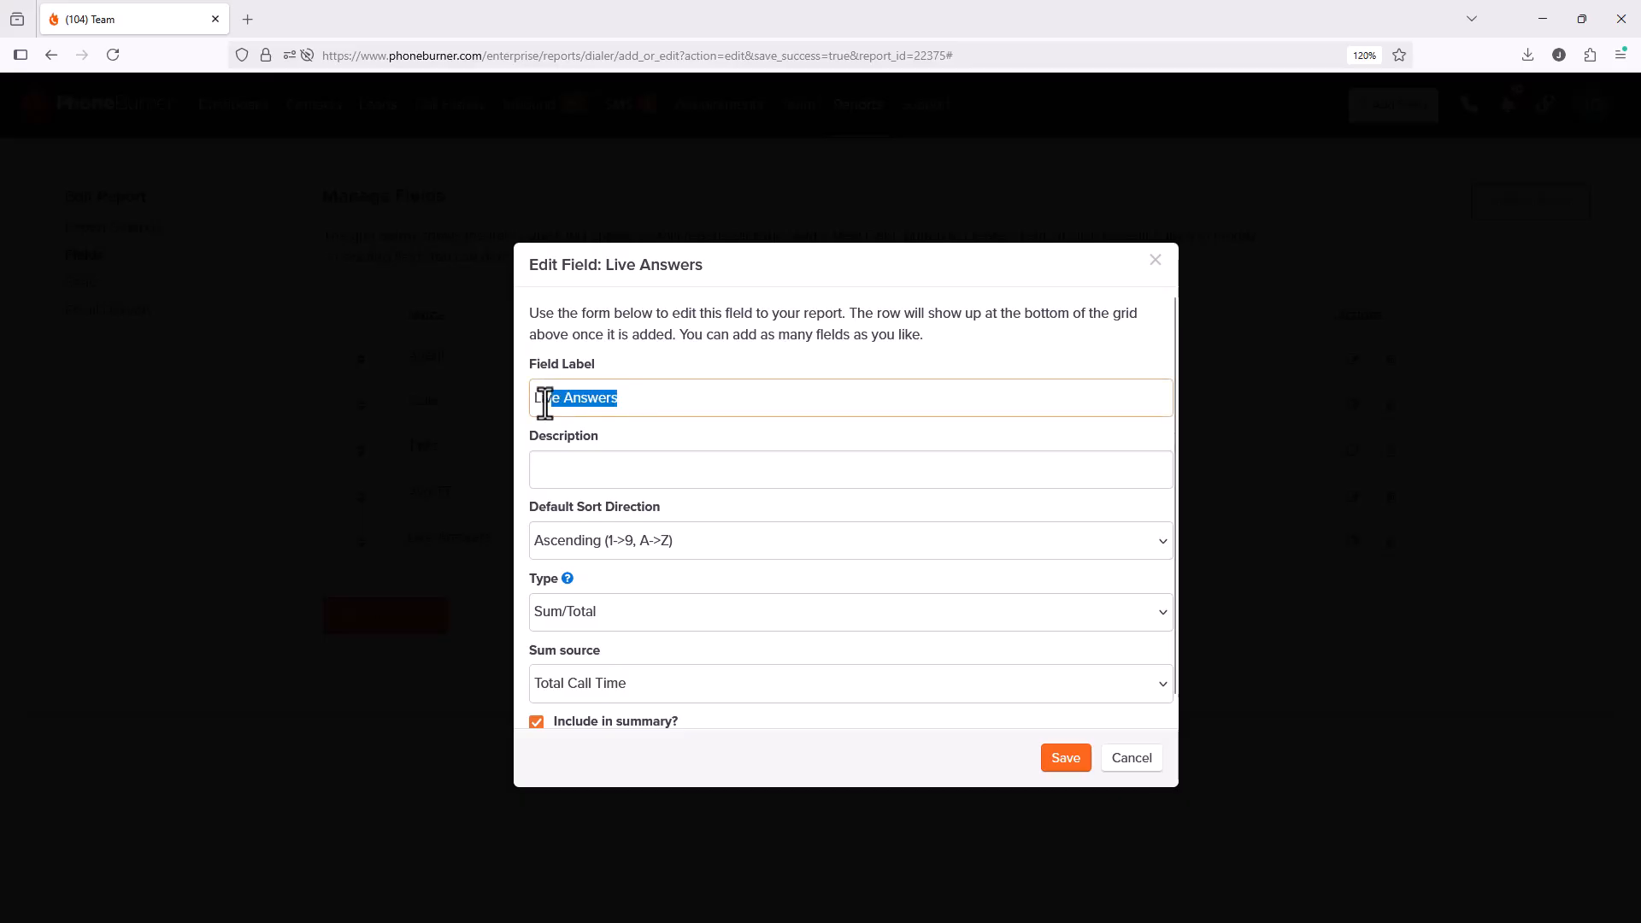
pyautogui.write('Live ')
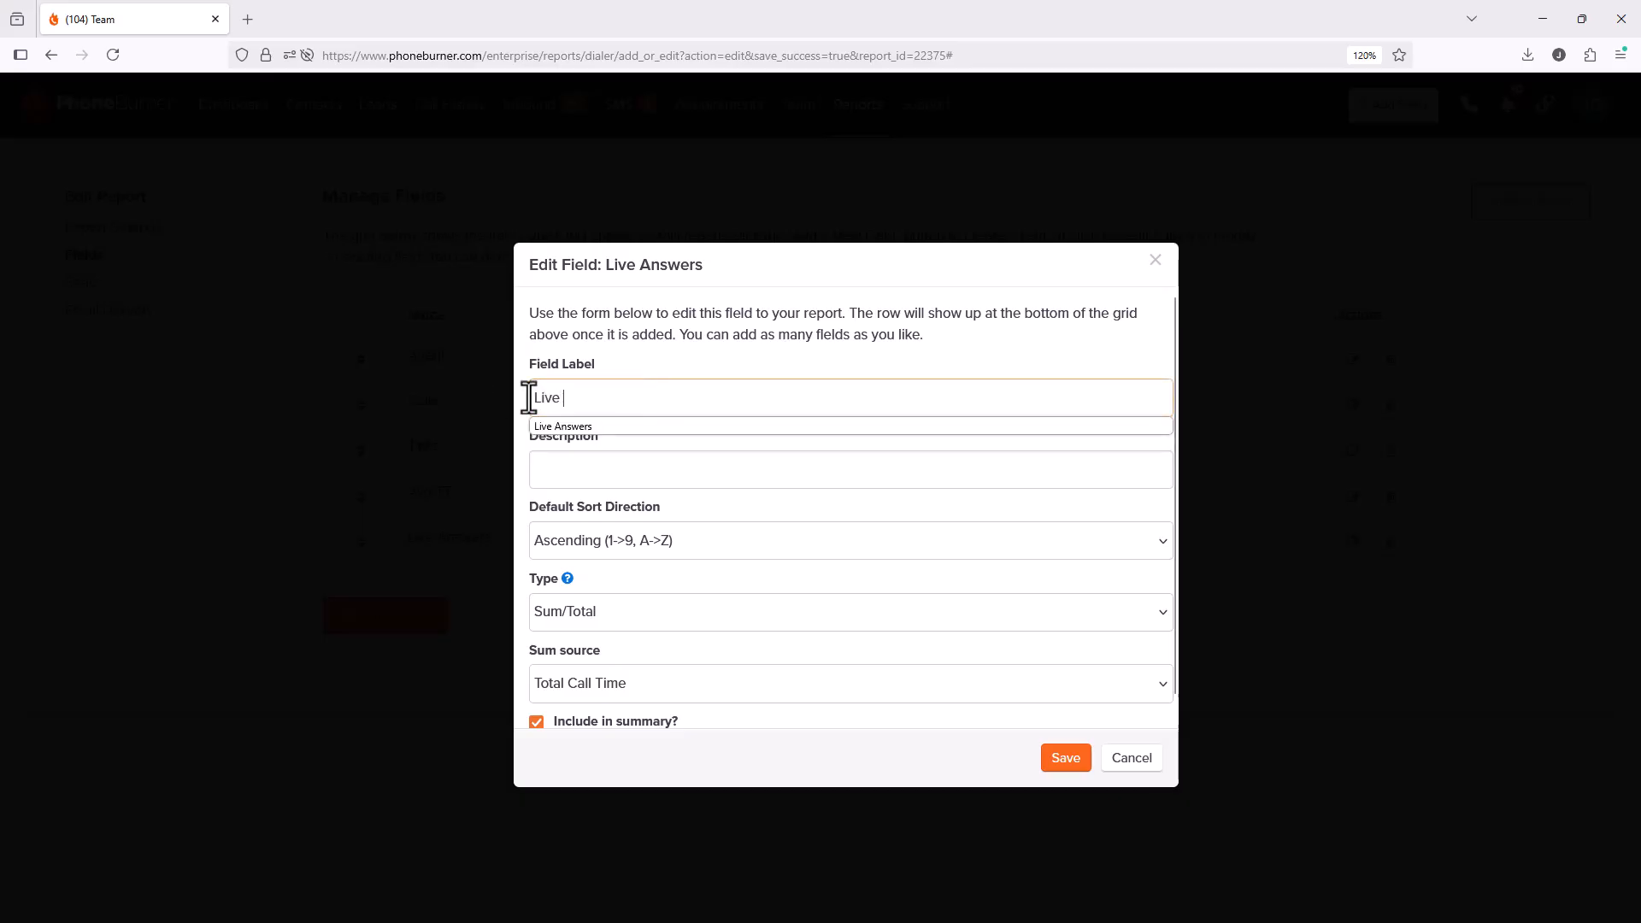
pyautogui.write('Talk Time')
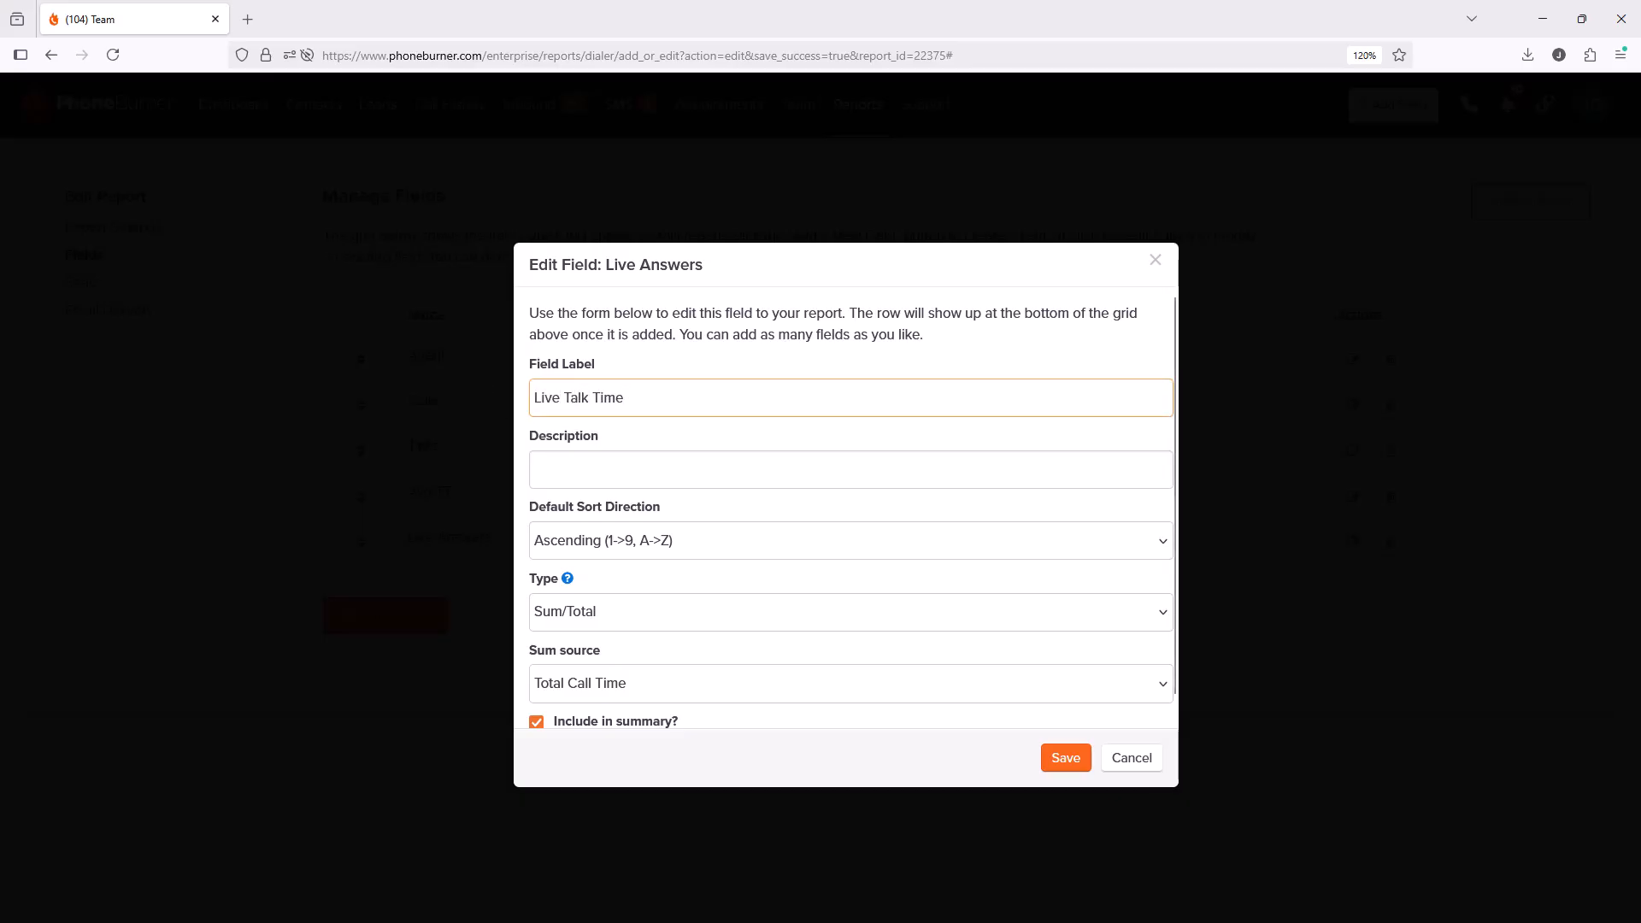
pyautogui.click(1058, 759)
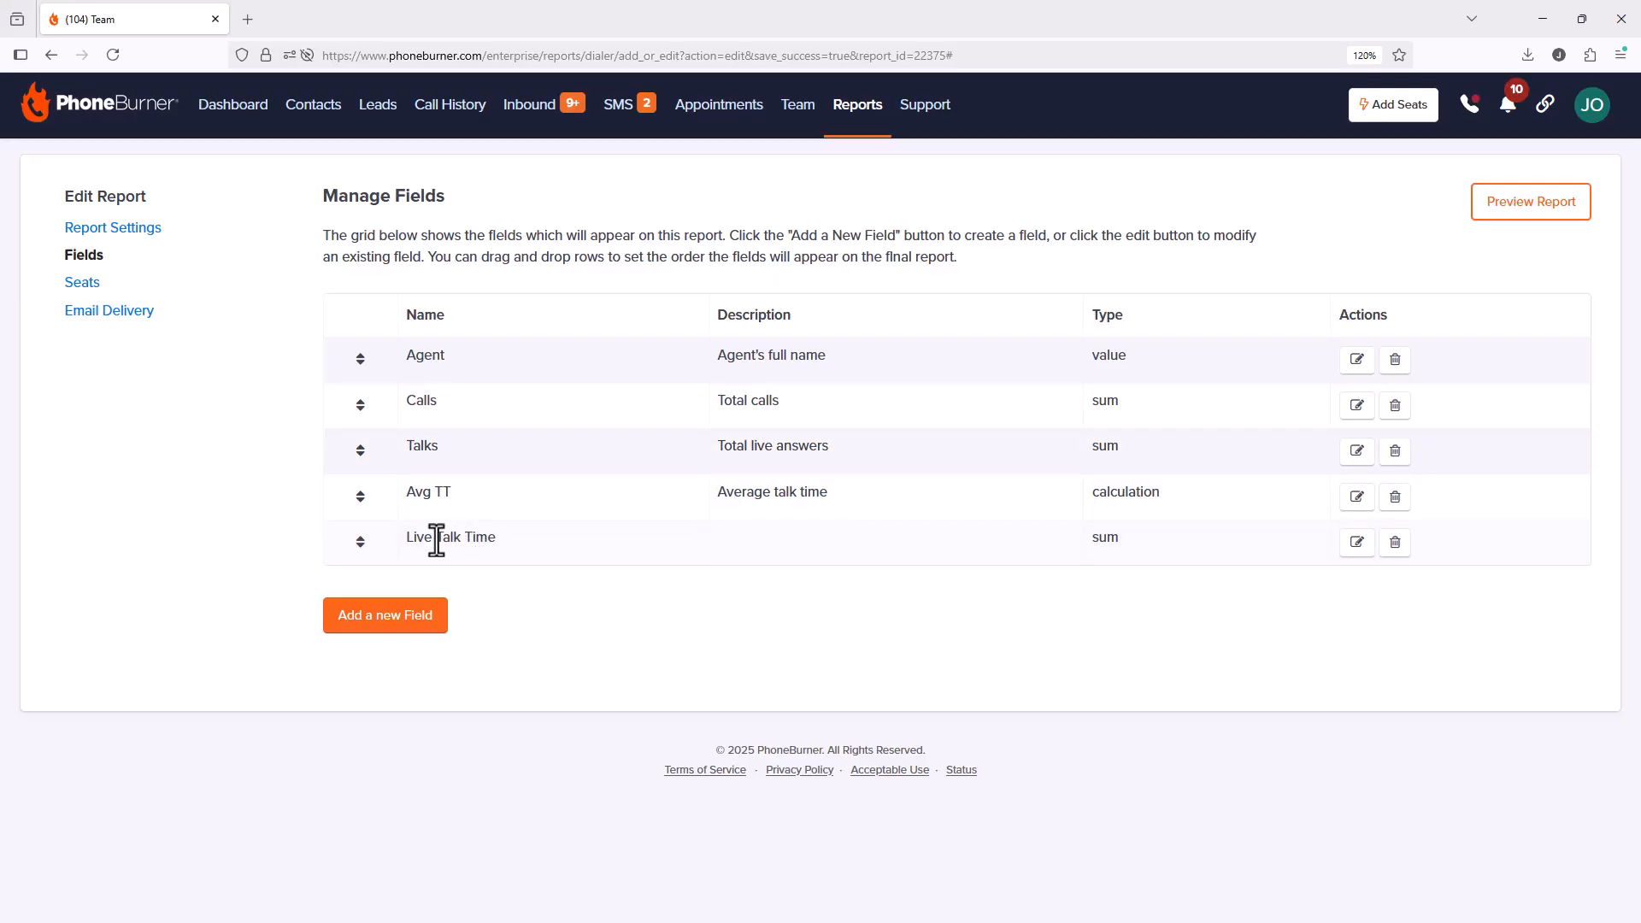
# Step: Add a Disposition field 'APT's' tracking Booked appointment, with Include in summary ticked
pyautogui.click(398, 617)
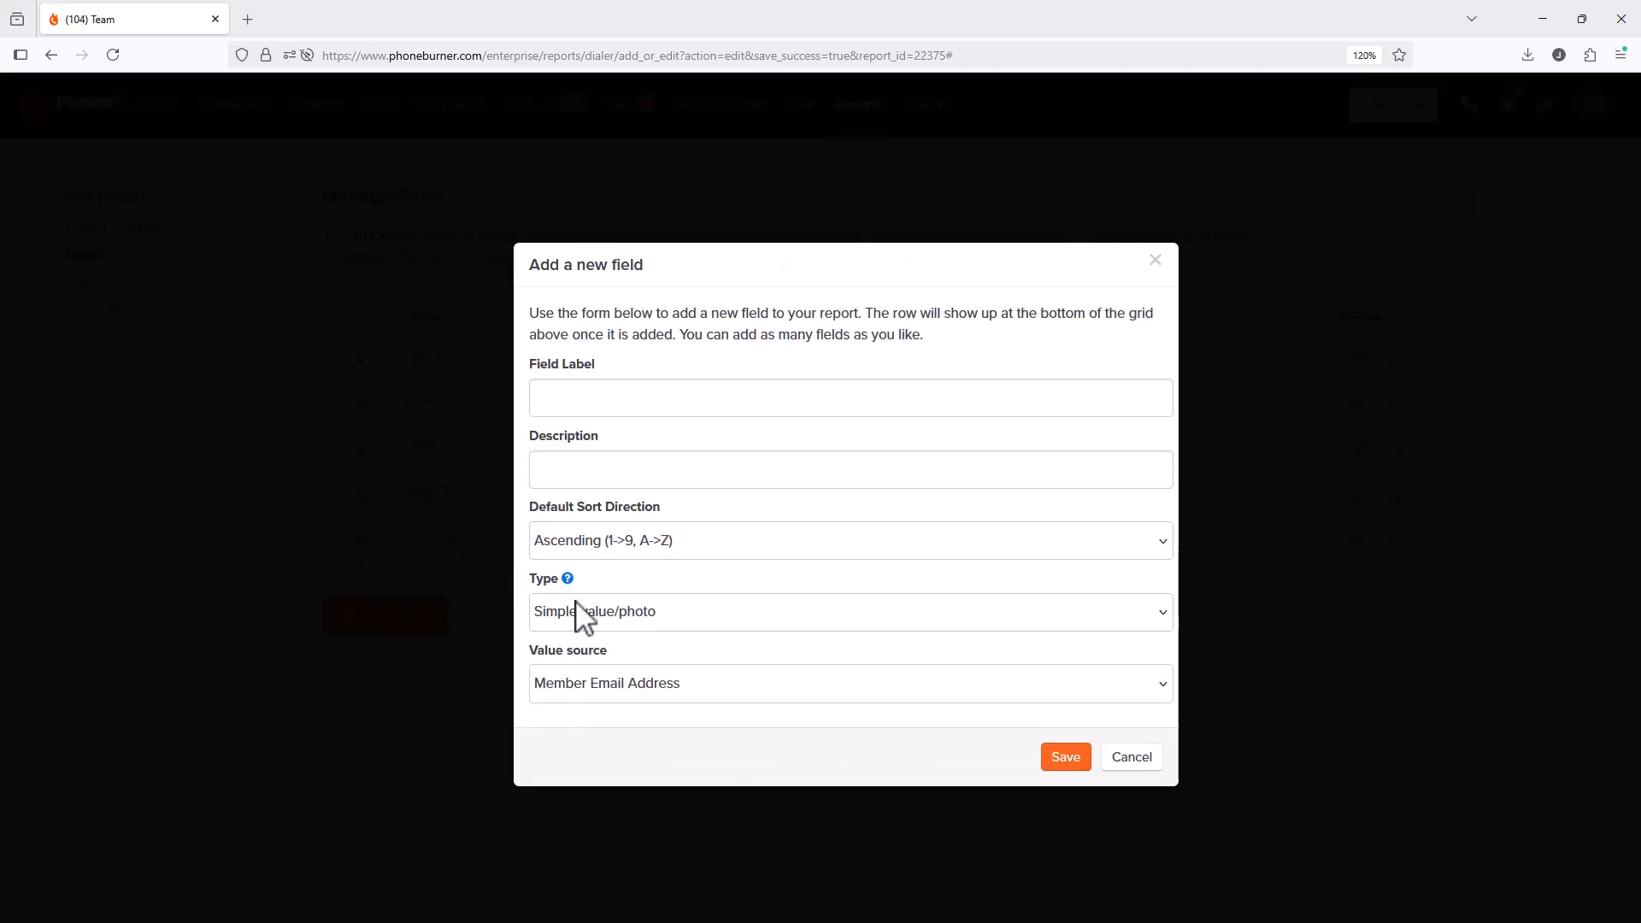
pyautogui.click(582, 608)
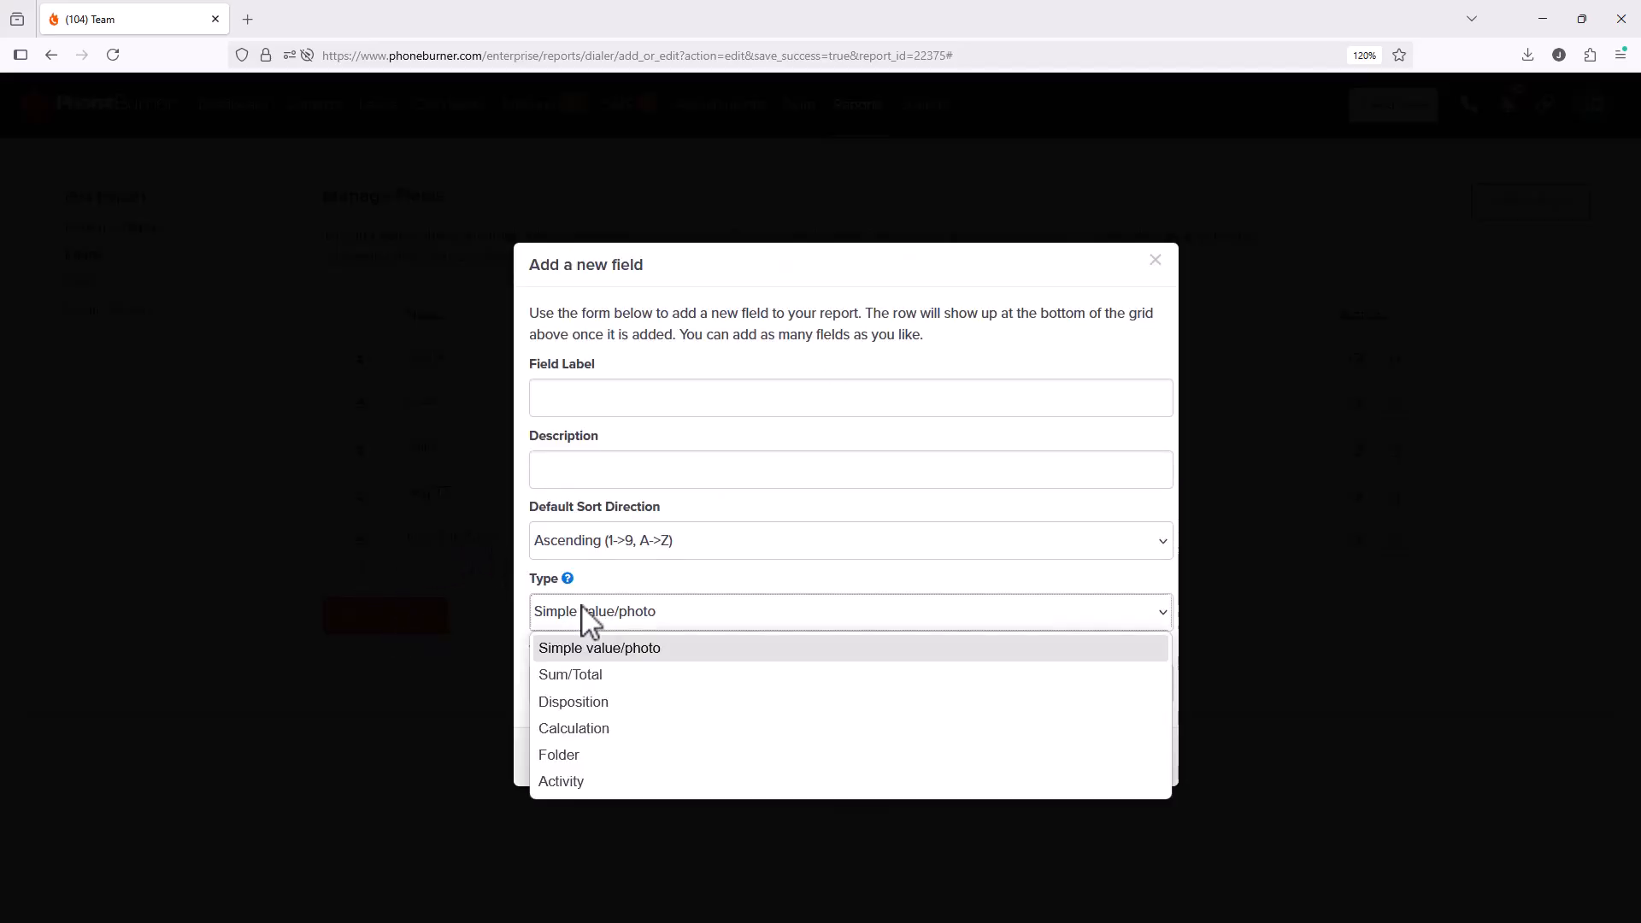
pyautogui.click(573, 702)
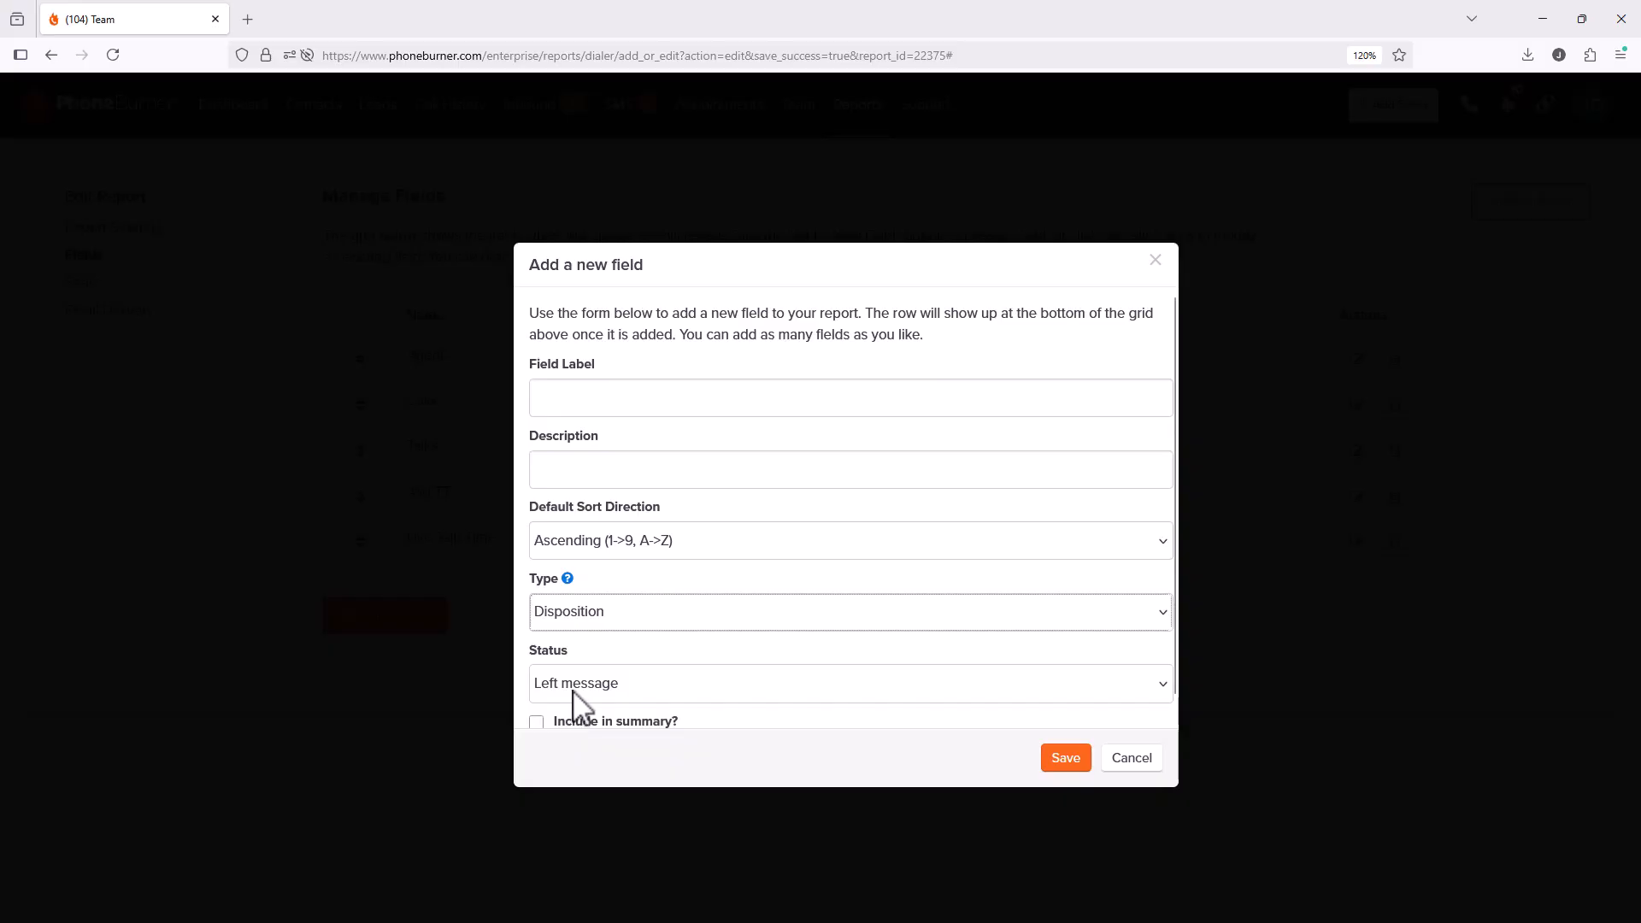
pyautogui.click(574, 691)
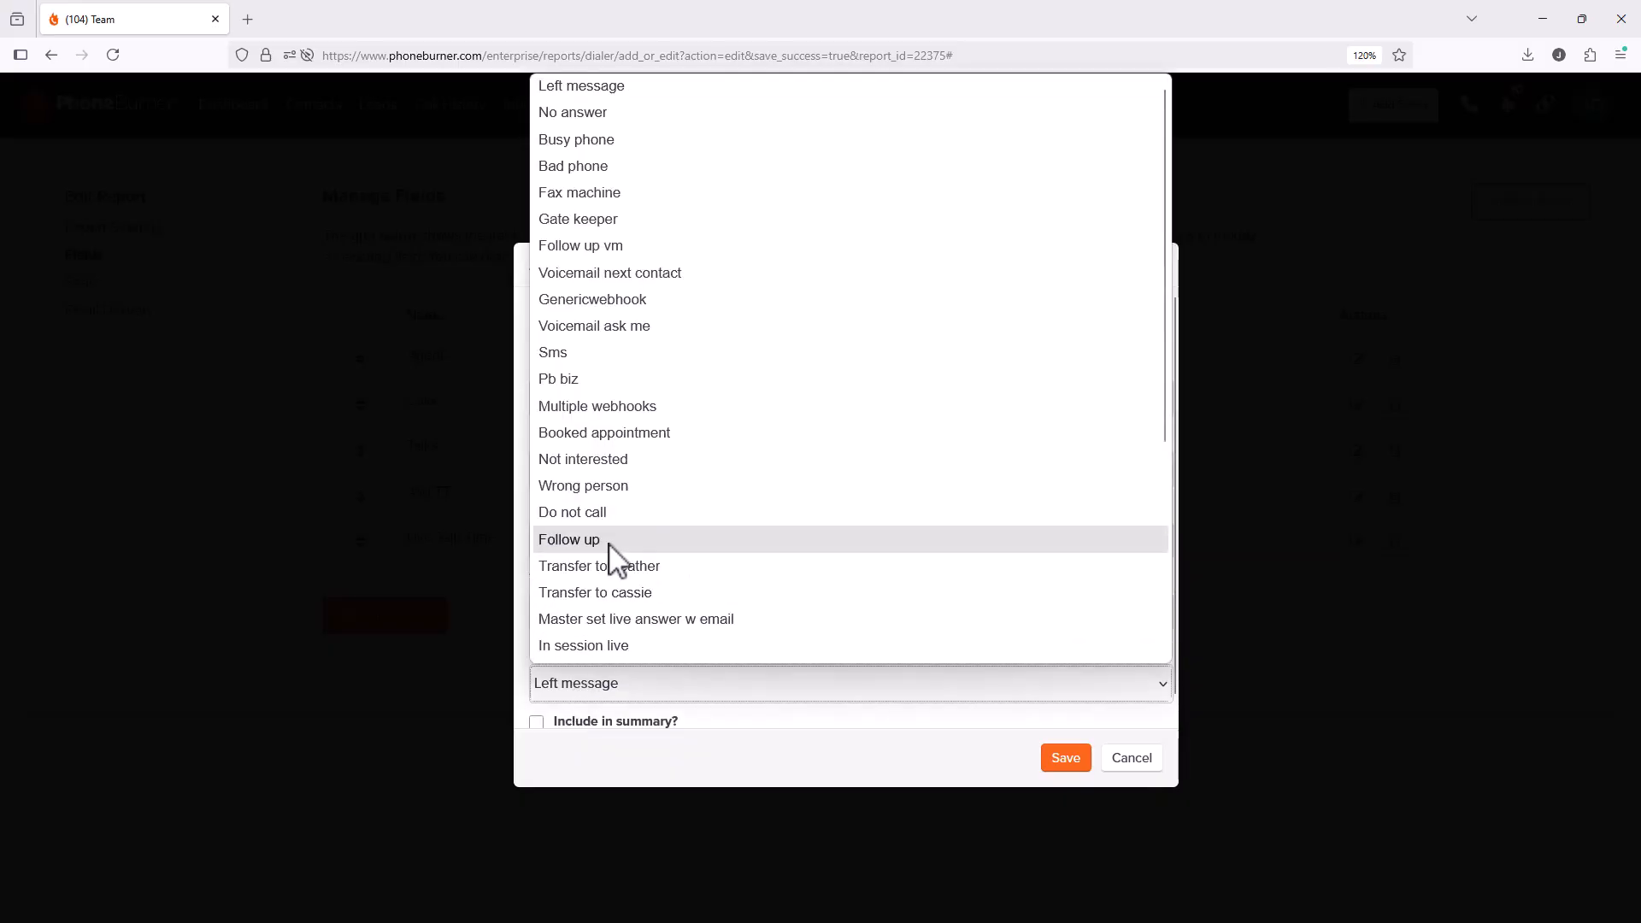
pyautogui.click(663, 436)
pyautogui.click(593, 405)
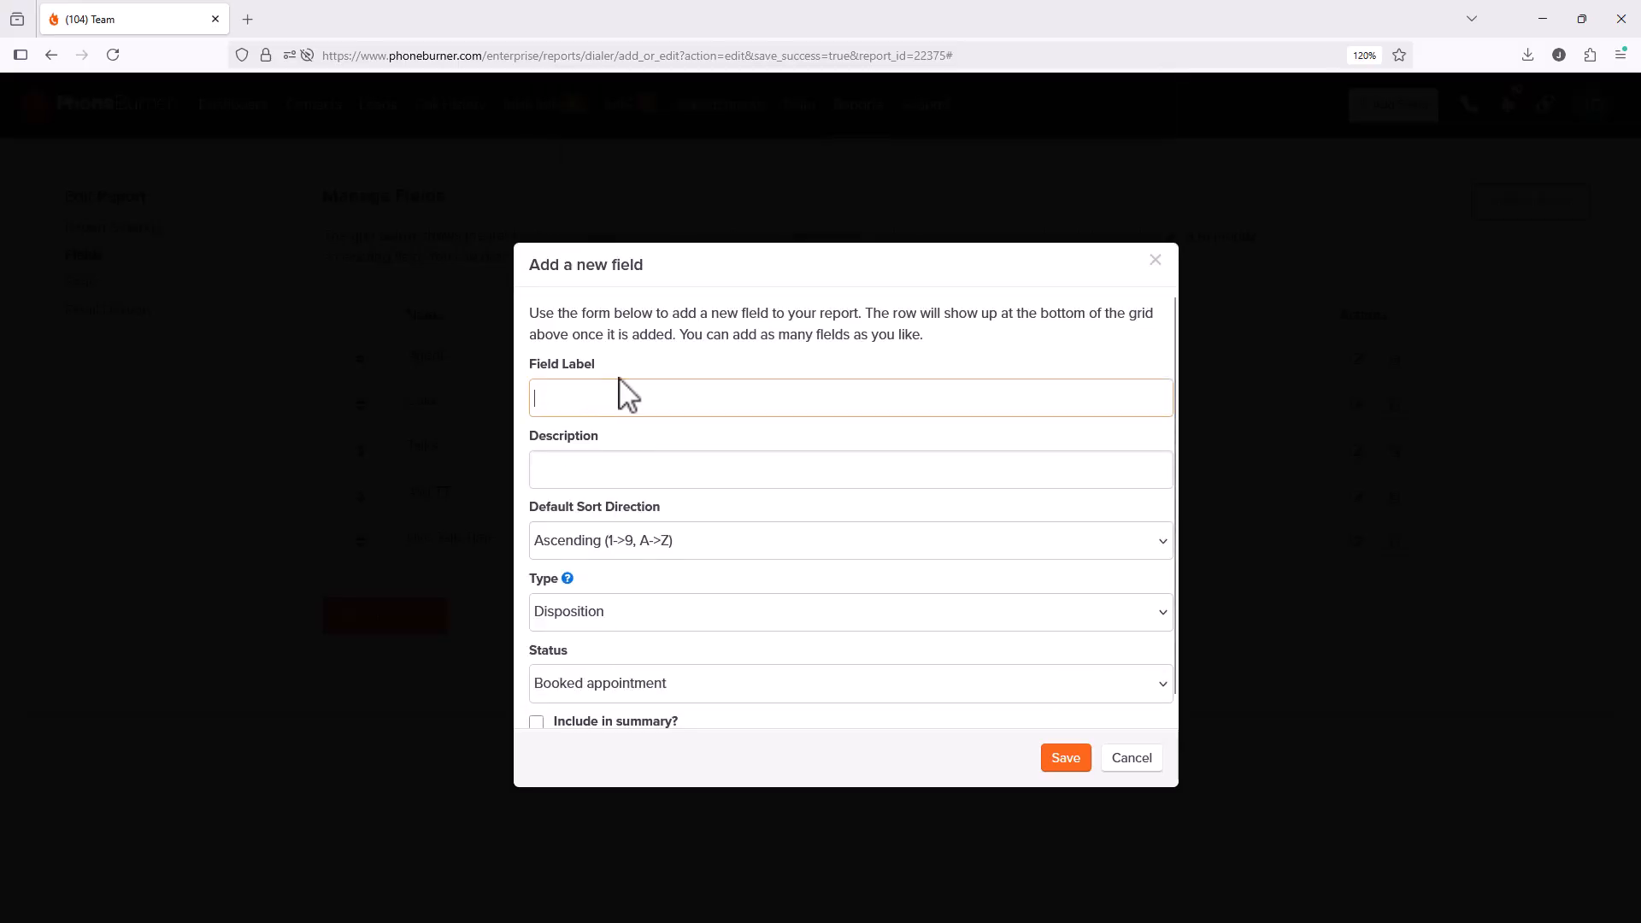
pyautogui.write("APT's")
pyautogui.scroll(-1, 654, 419)
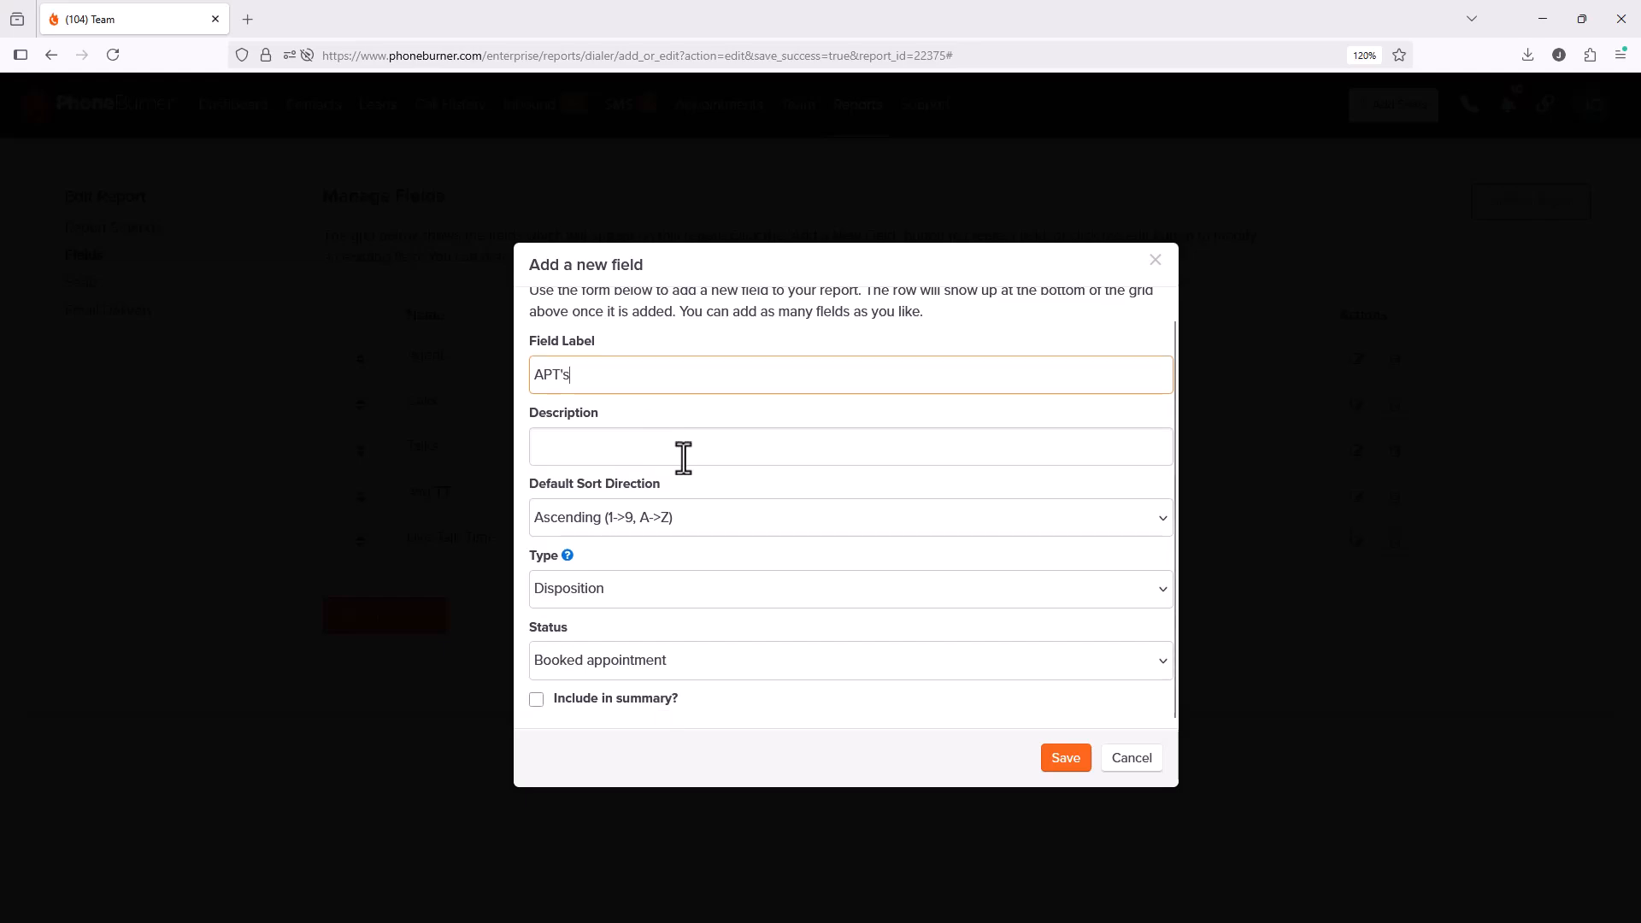
pyautogui.click(535, 699)
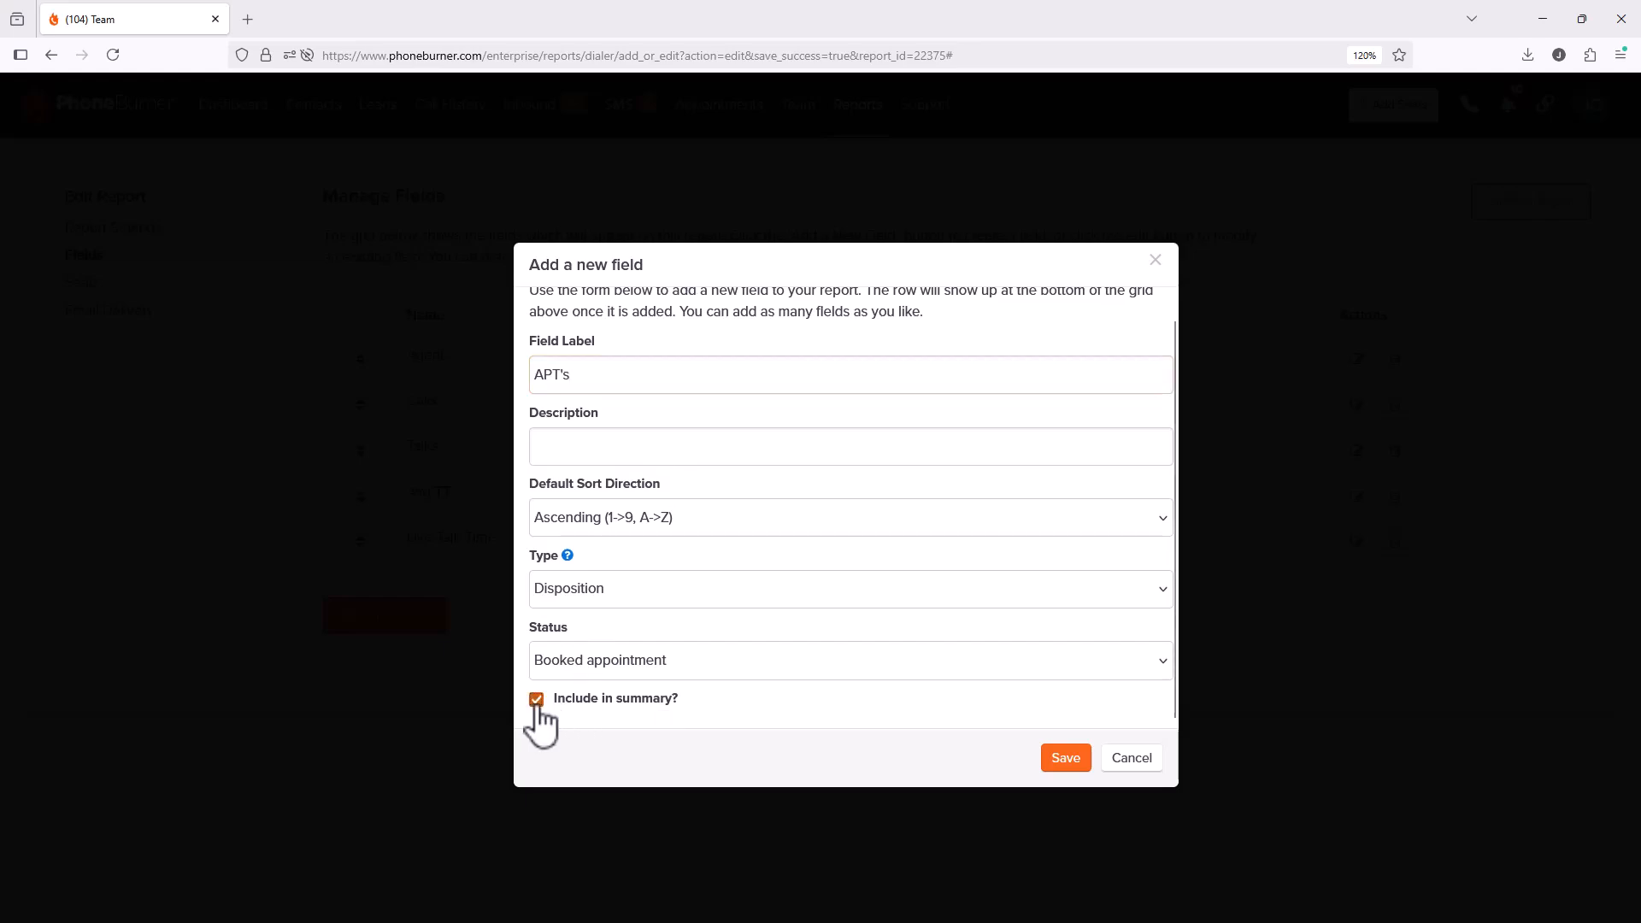
pyautogui.click(1075, 760)
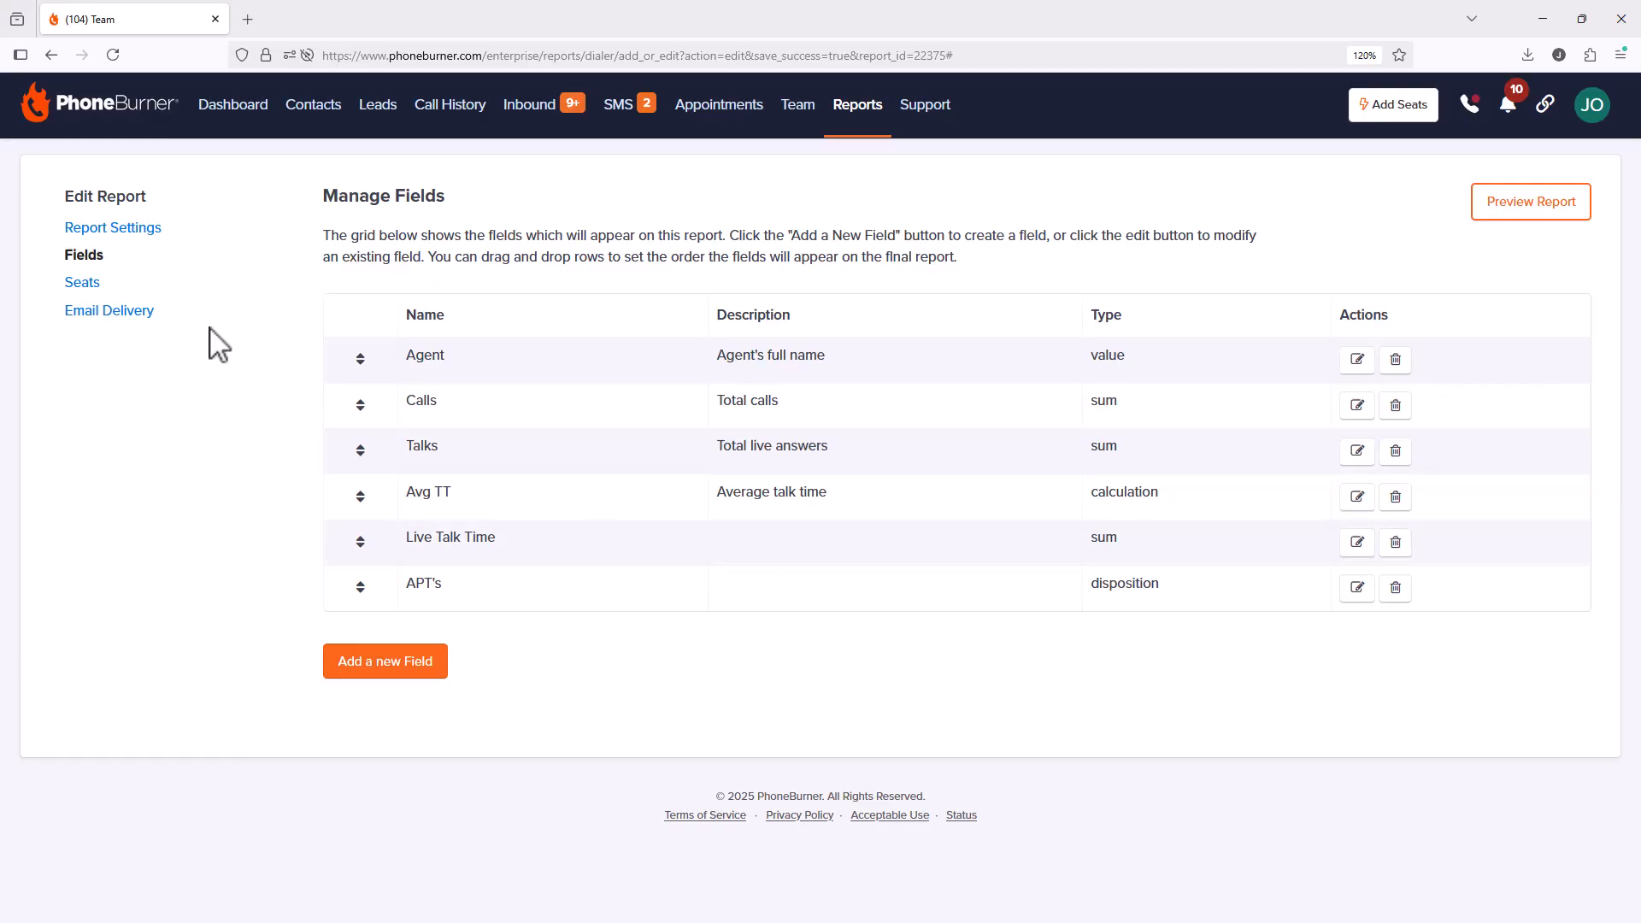
# Step: Show the report's Seats page and clear the select-all checkbox so no seats are included
pyautogui.click(101, 295)
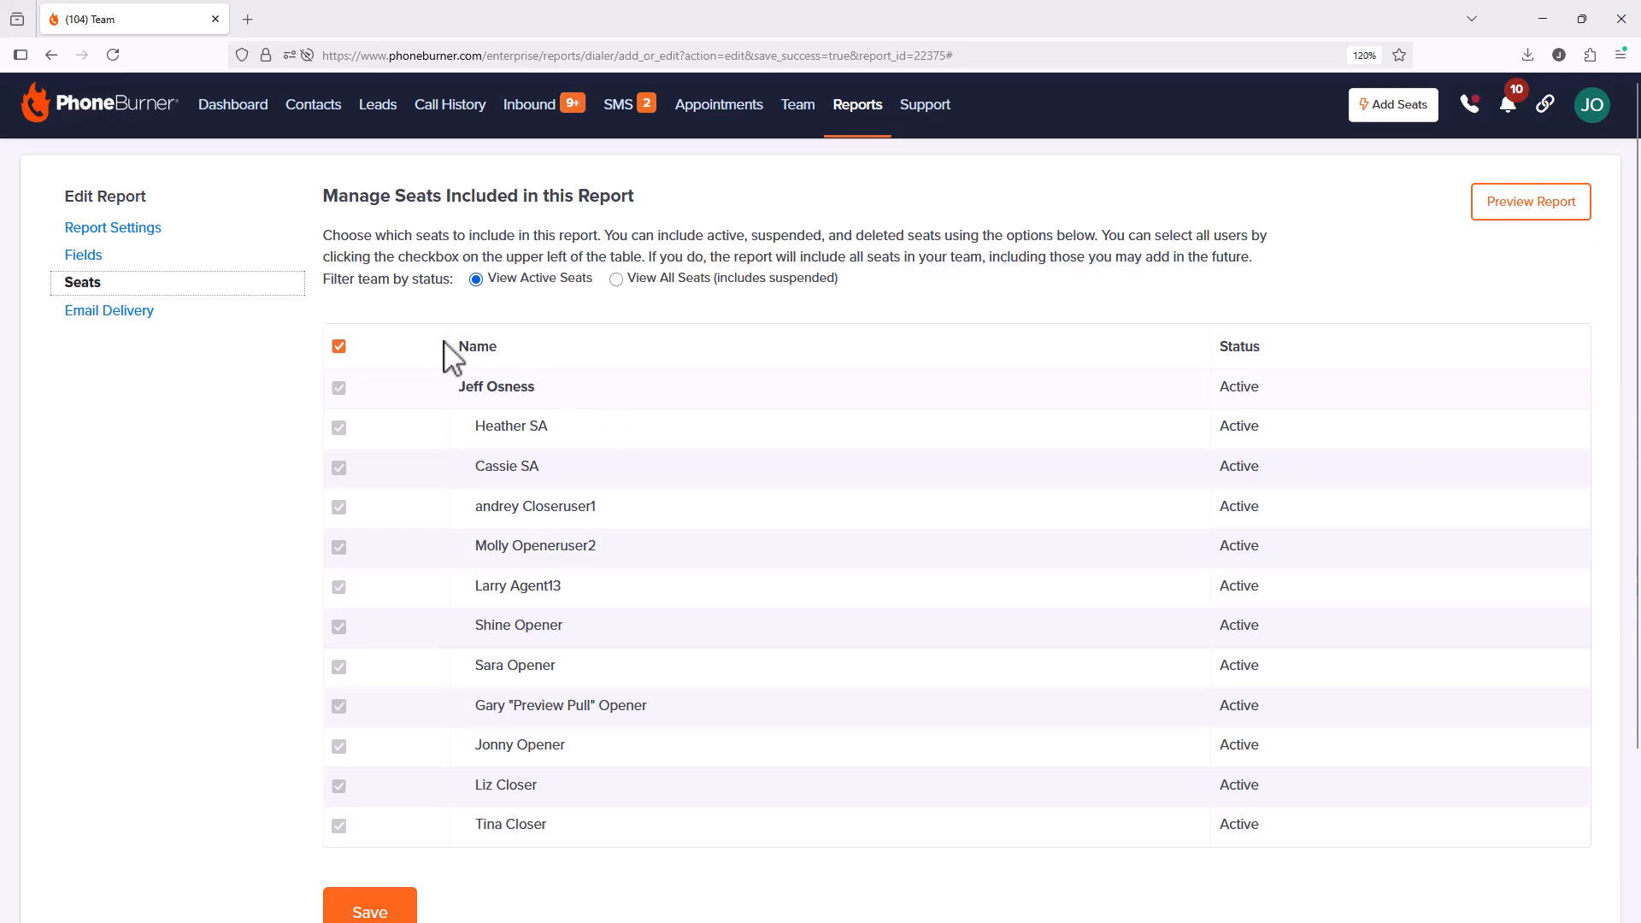
pyautogui.click(339, 347)
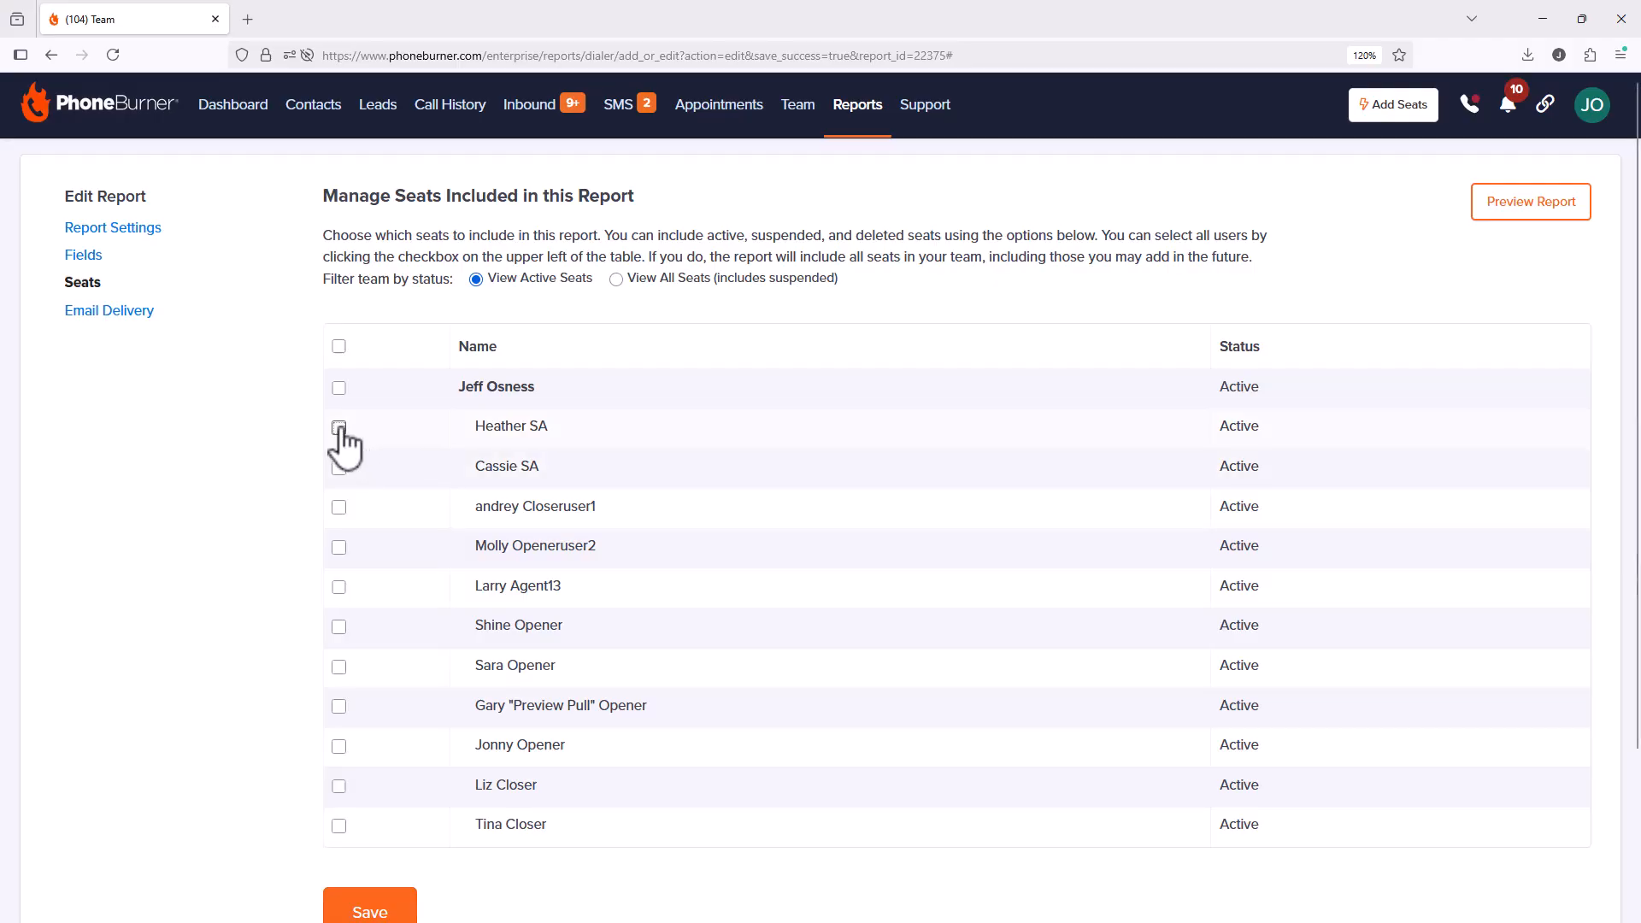
# Step: Tick all twelve seat checkboxes individually, then tick the header select-all checkbox
pyautogui.click(338, 428)
pyautogui.click(339, 468)
pyautogui.click(338, 387)
pyautogui.click(338, 507)
pyautogui.click(339, 547)
pyautogui.click(338, 587)
pyautogui.click(338, 627)
pyautogui.click(339, 667)
pyautogui.click(339, 706)
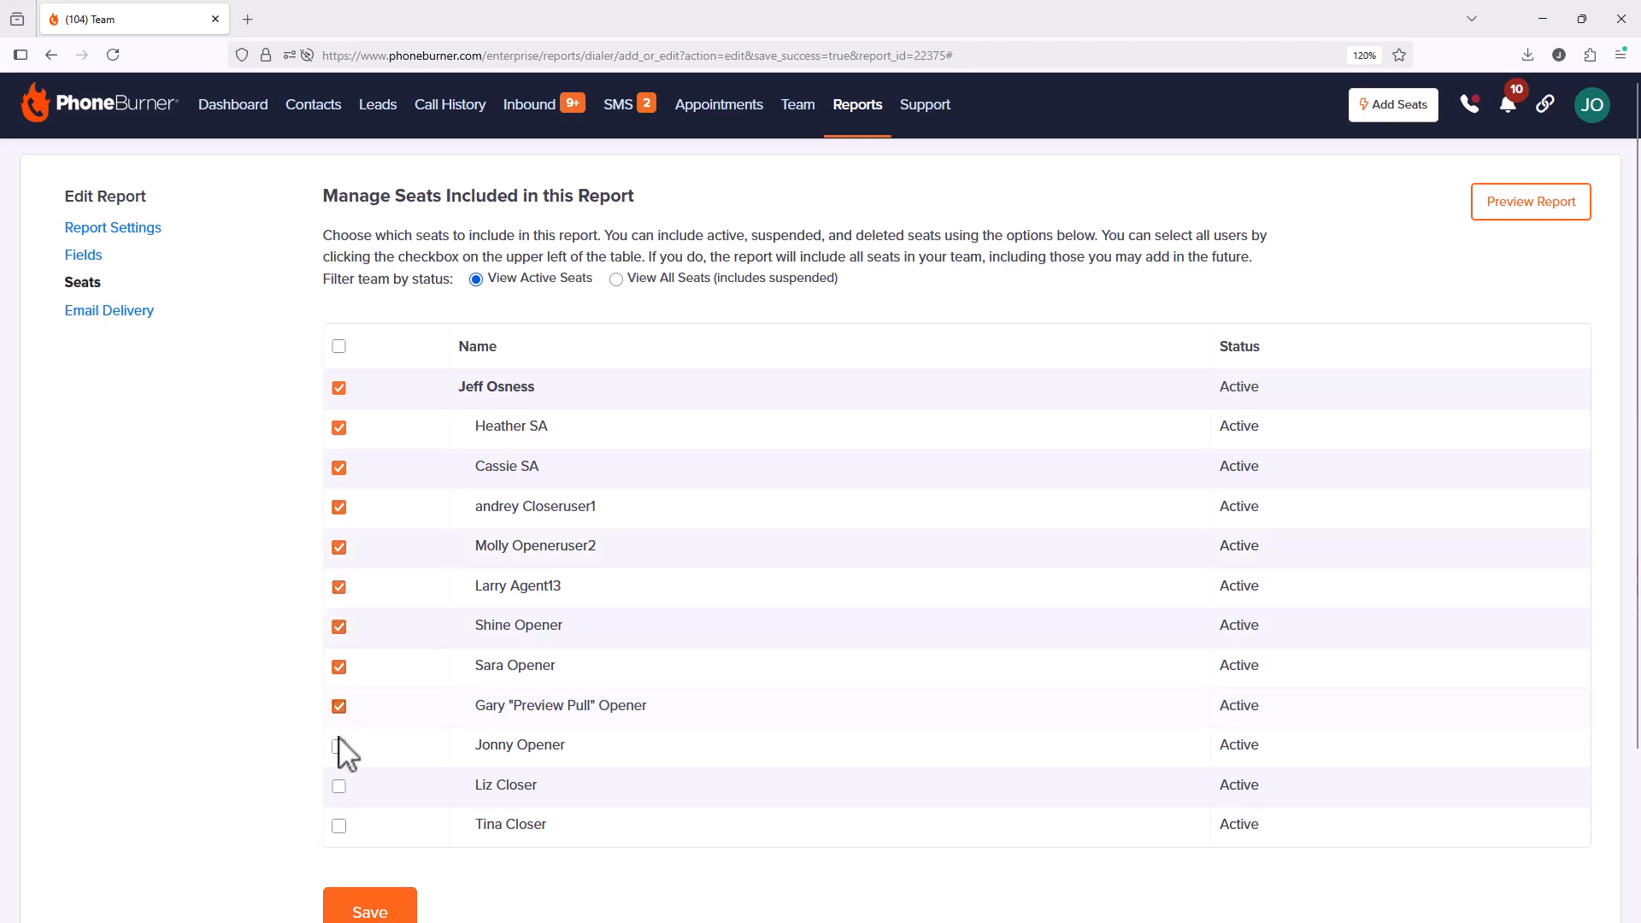
pyautogui.click(338, 746)
pyautogui.click(338, 786)
pyautogui.click(338, 826)
pyautogui.click(339, 347)
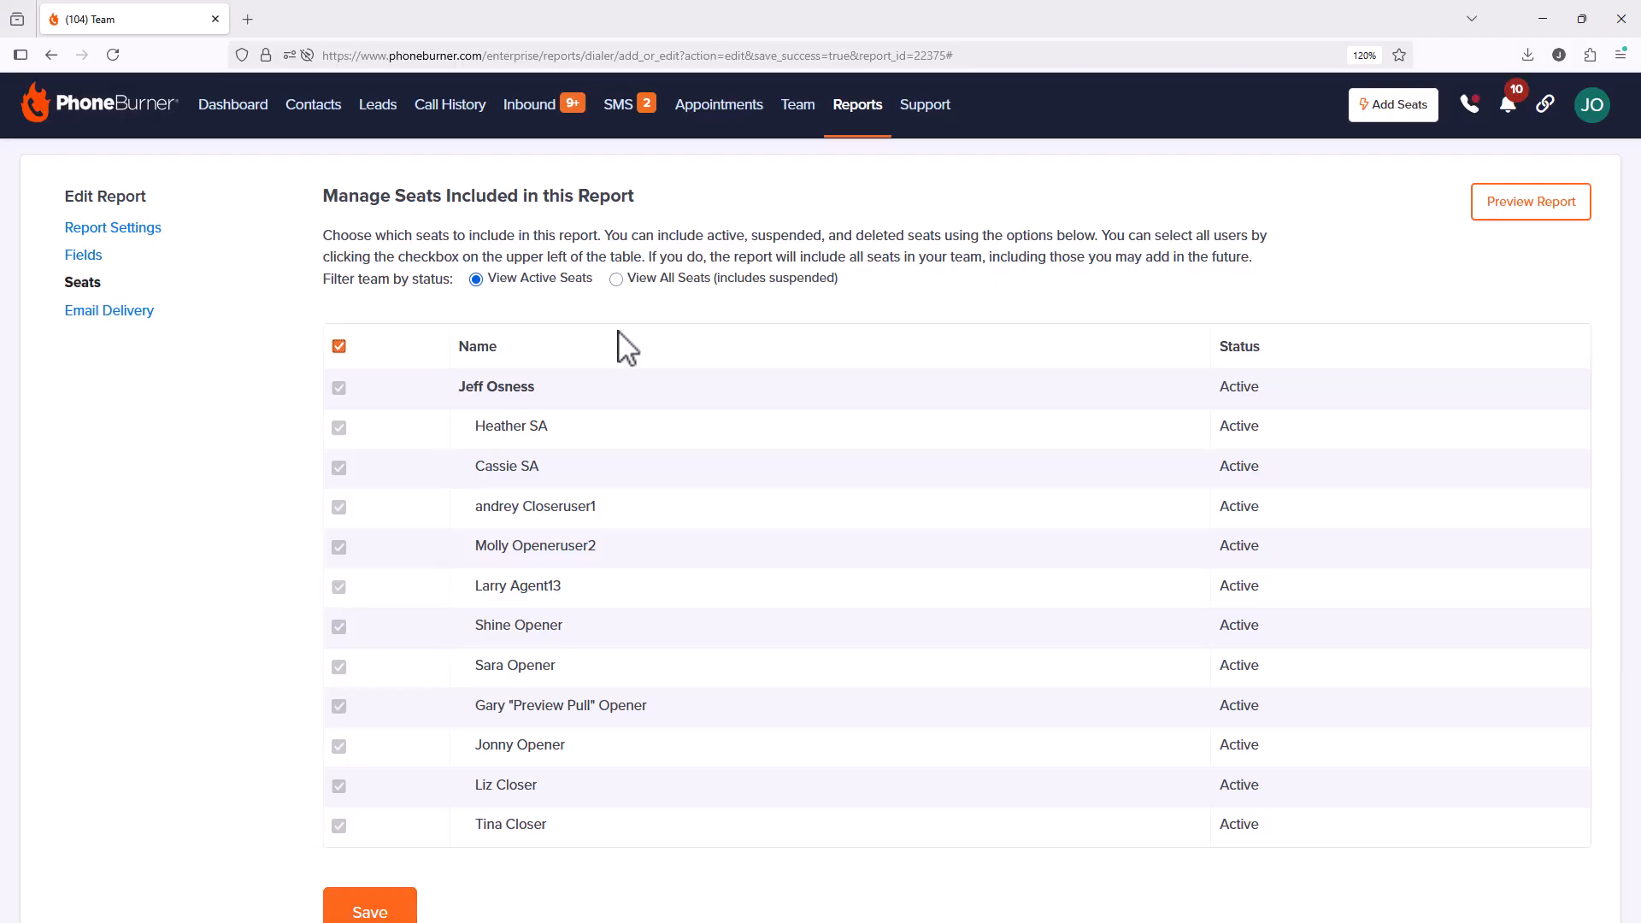
# Step: Save the seat selection and bring up the report's Email Delivery Options page
pyautogui.scroll(-3, 683, 388)
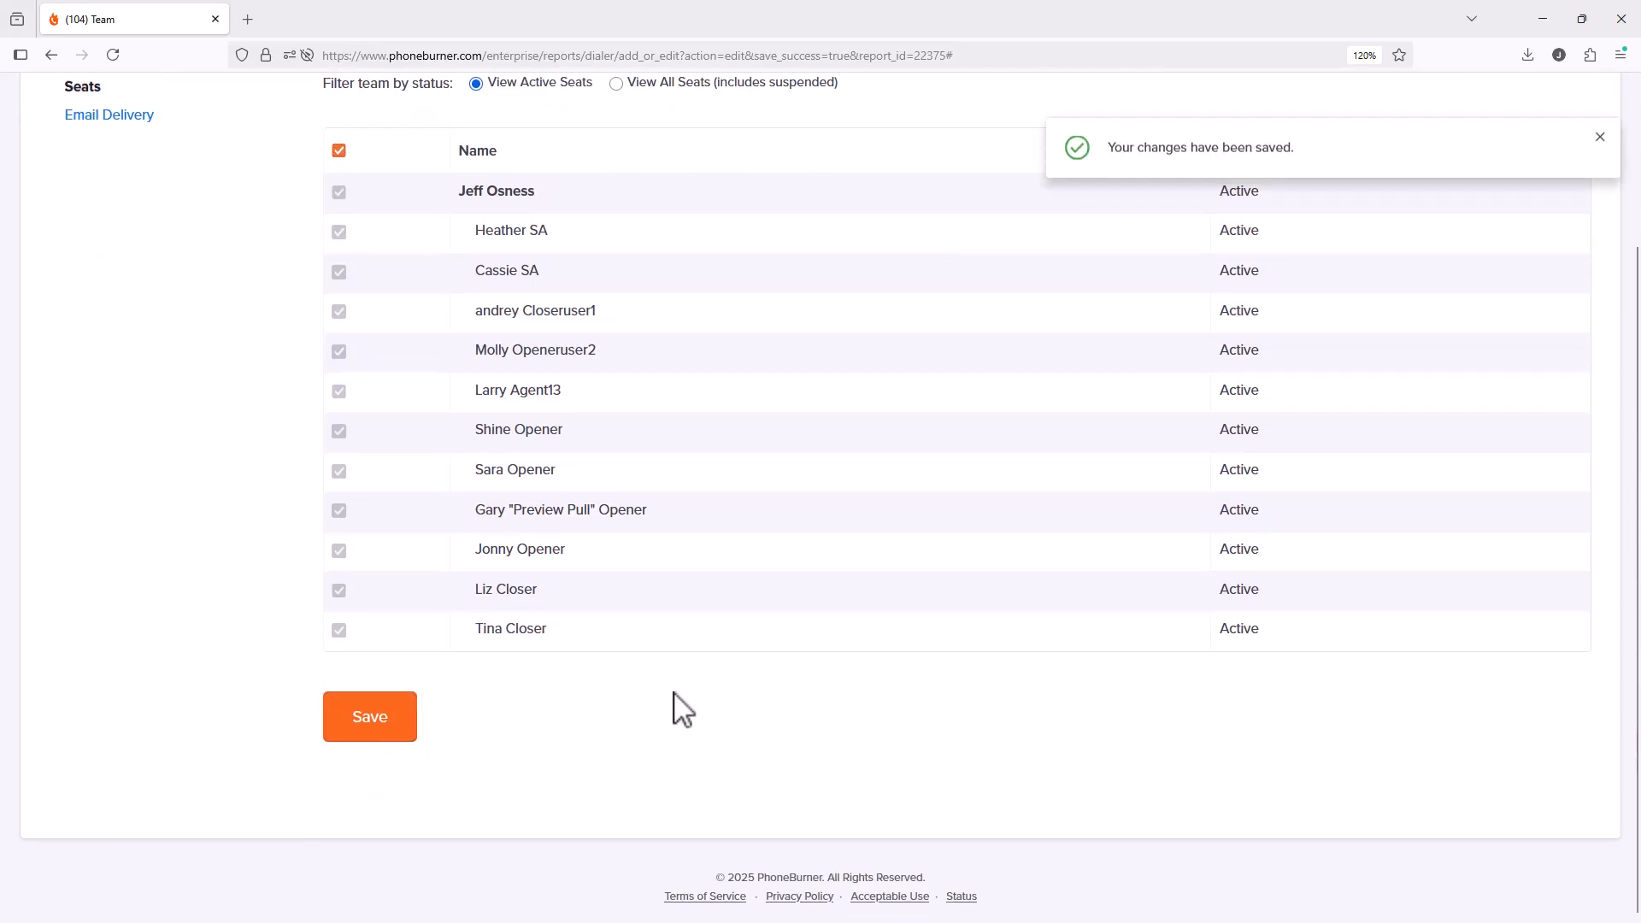
pyautogui.scroll(3, 686, 710)
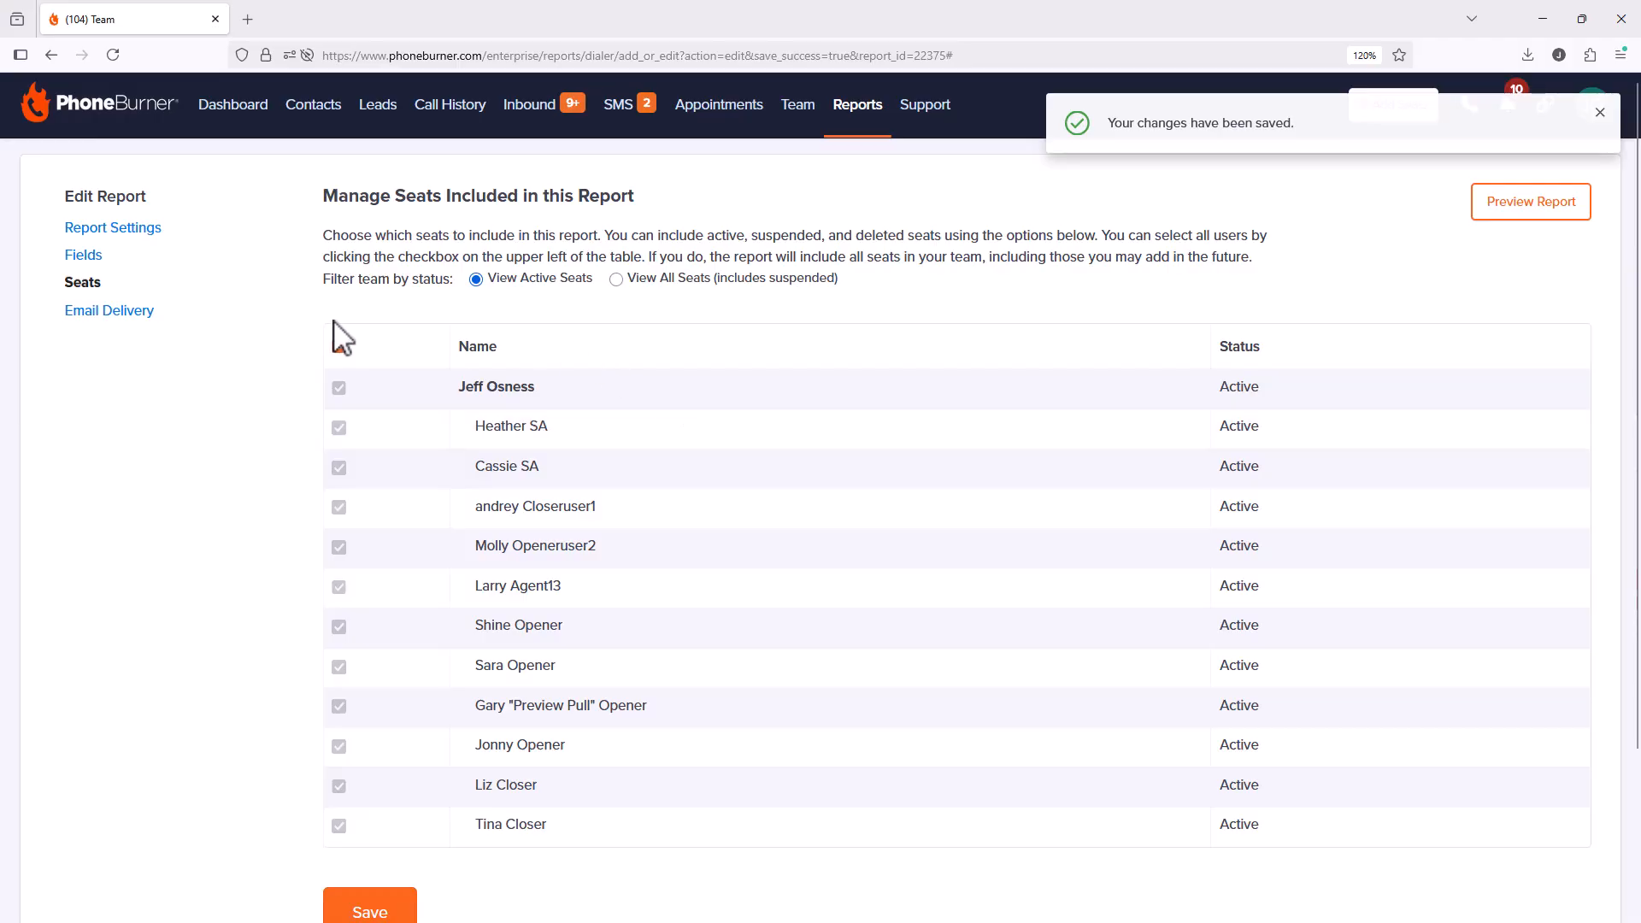
pyautogui.click(121, 318)
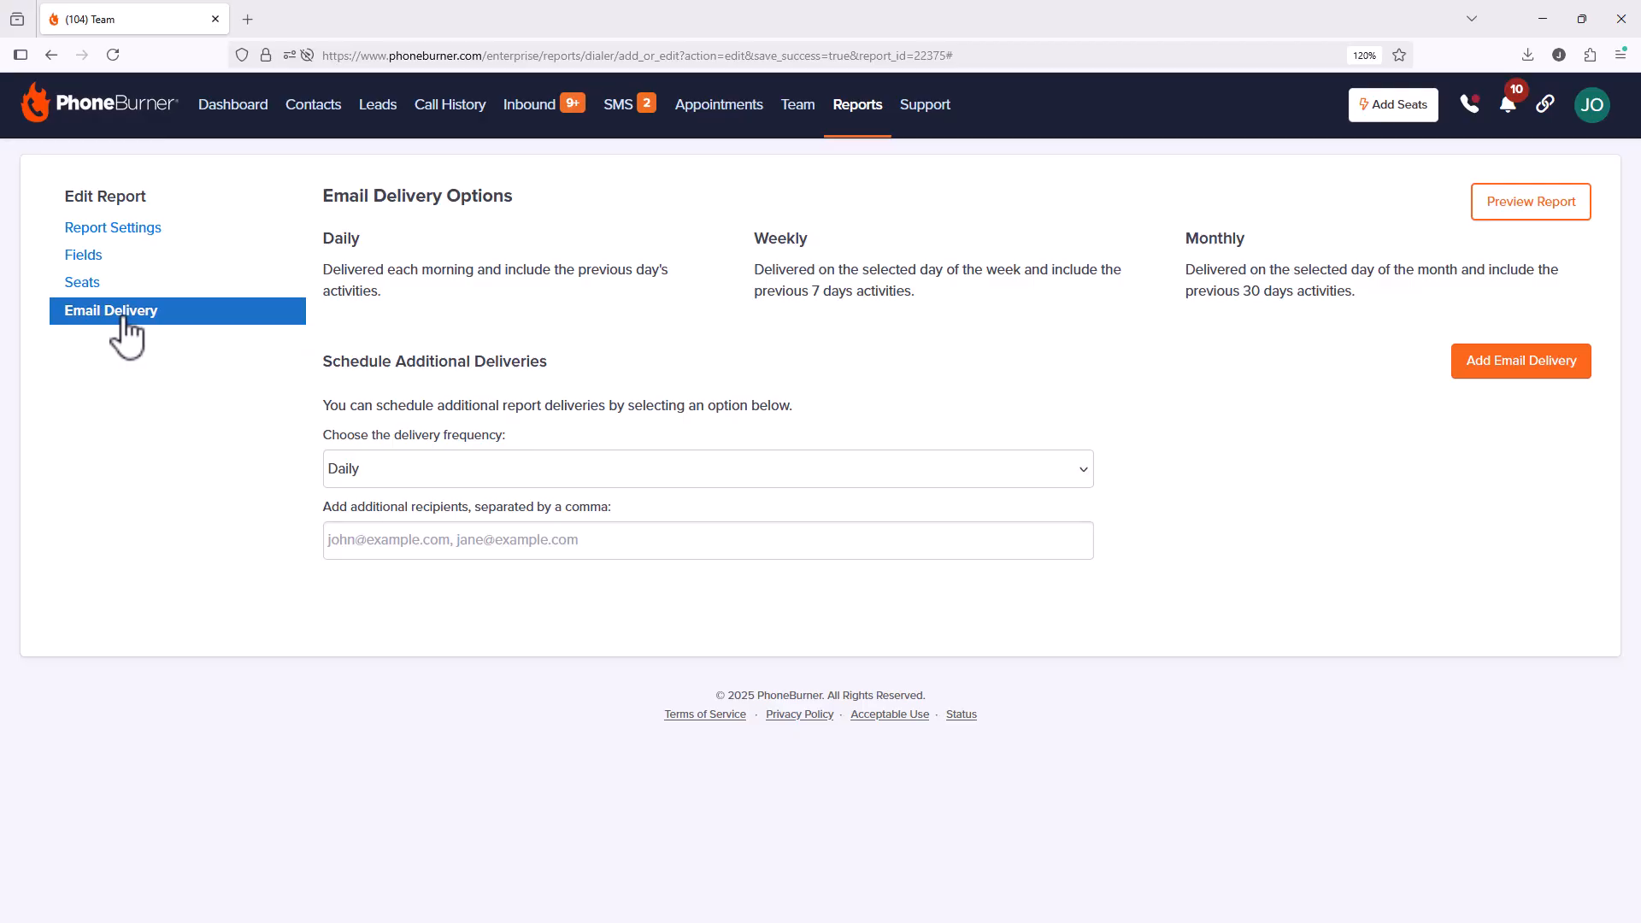
pyautogui.click(130, 229)
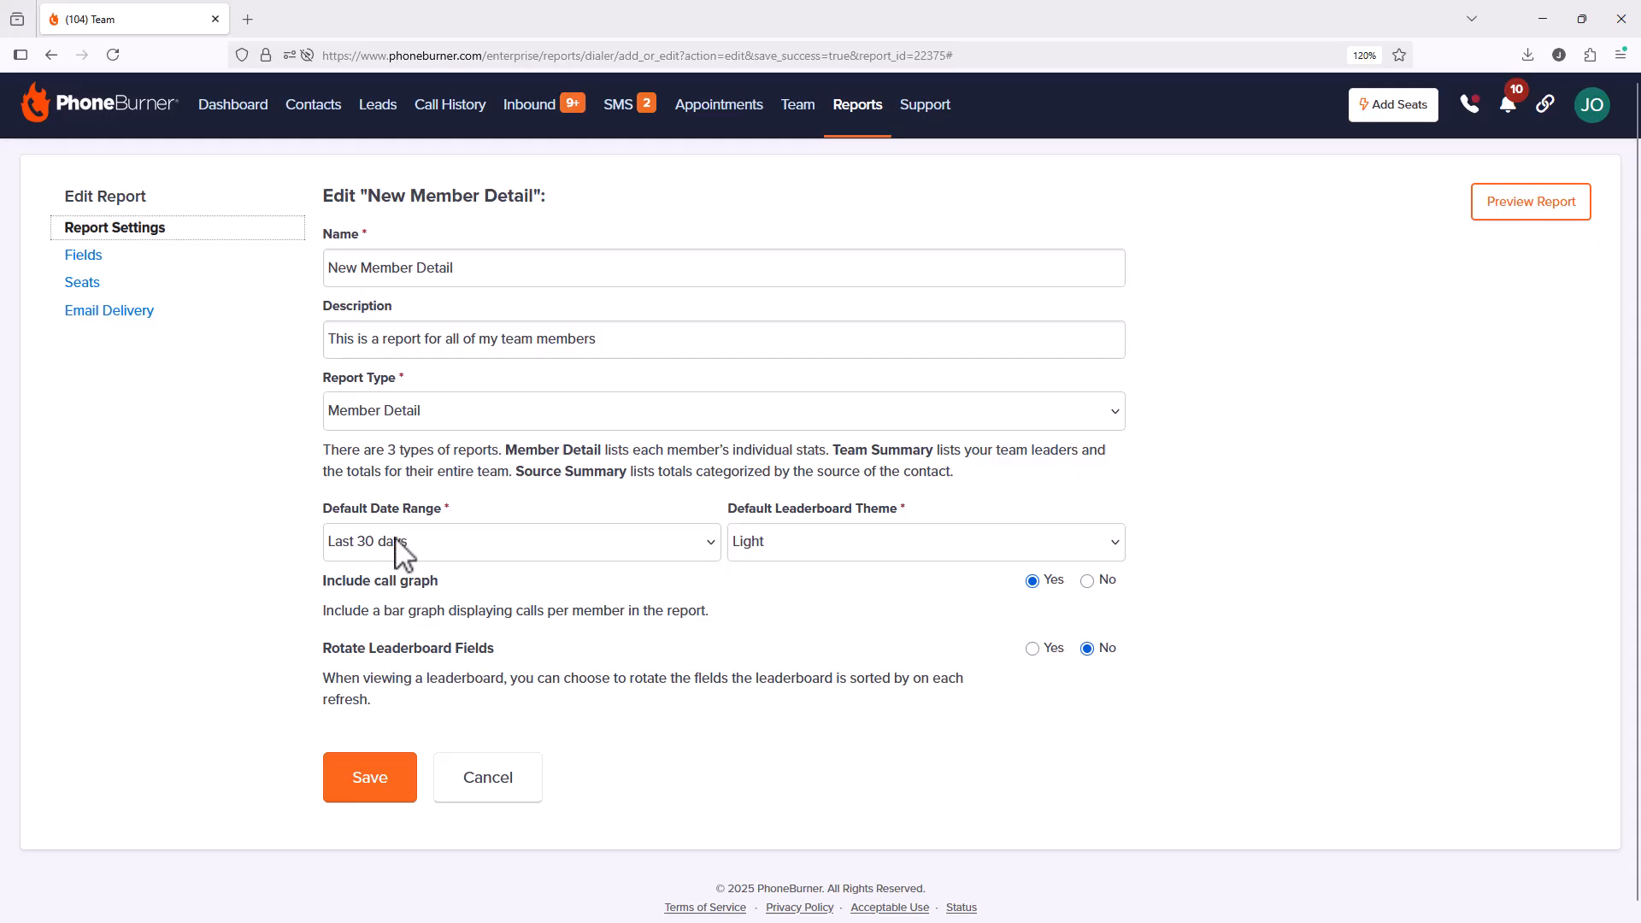
pyautogui.click(129, 316)
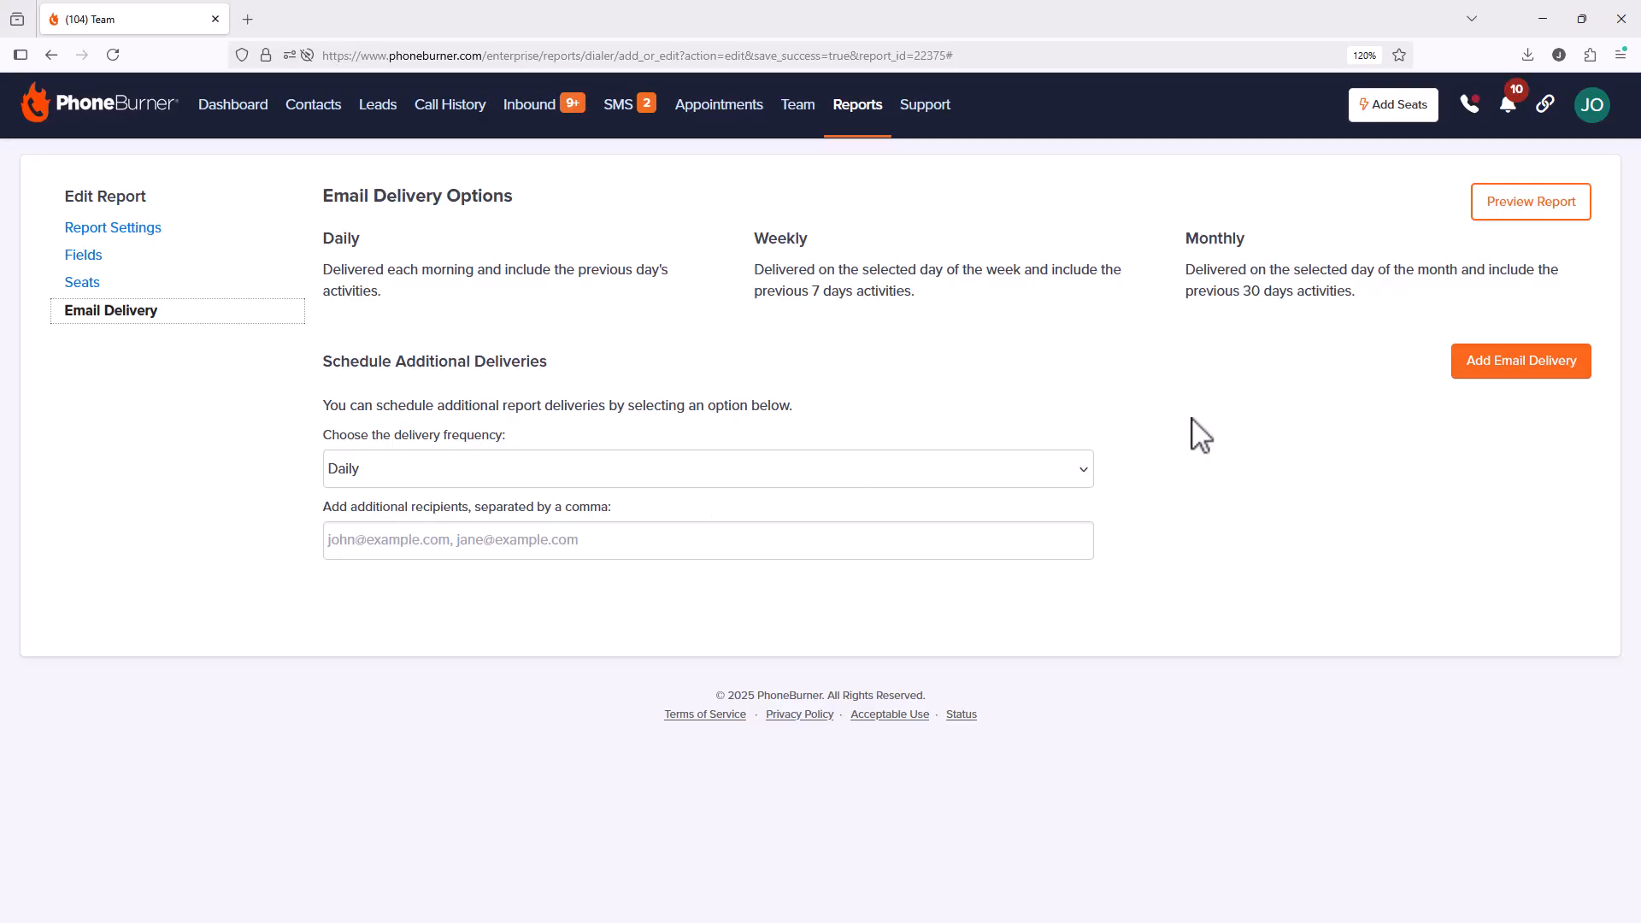
# Step: Add a Daily email delivery and a Weekly delivery on Monday
pyautogui.click(1520, 363)
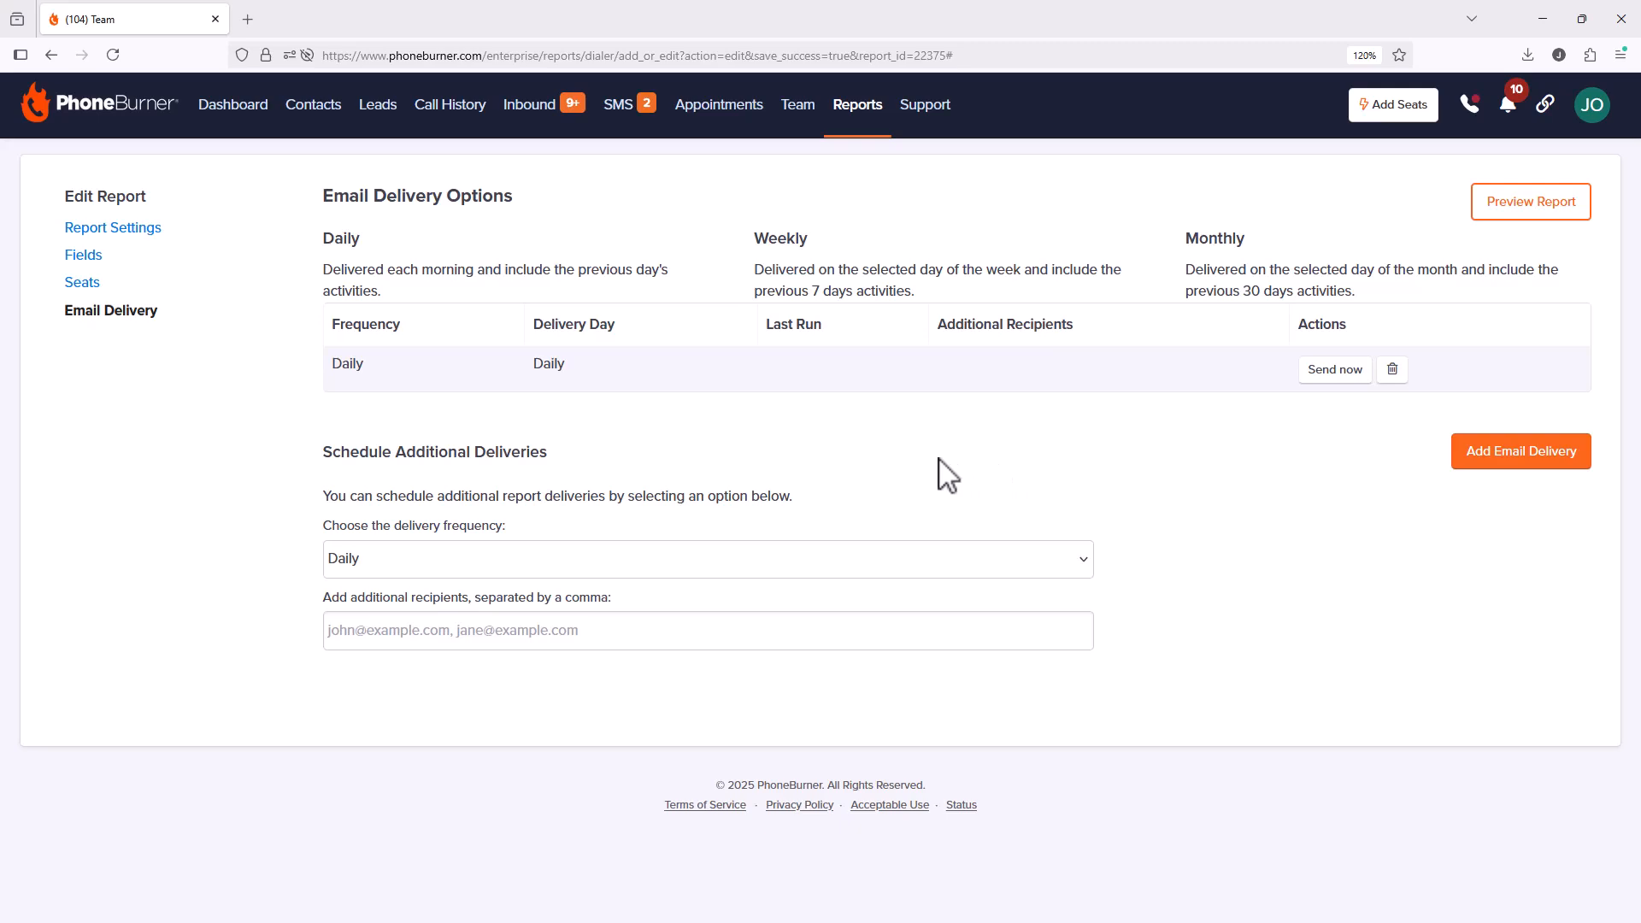
pyautogui.click(810, 561)
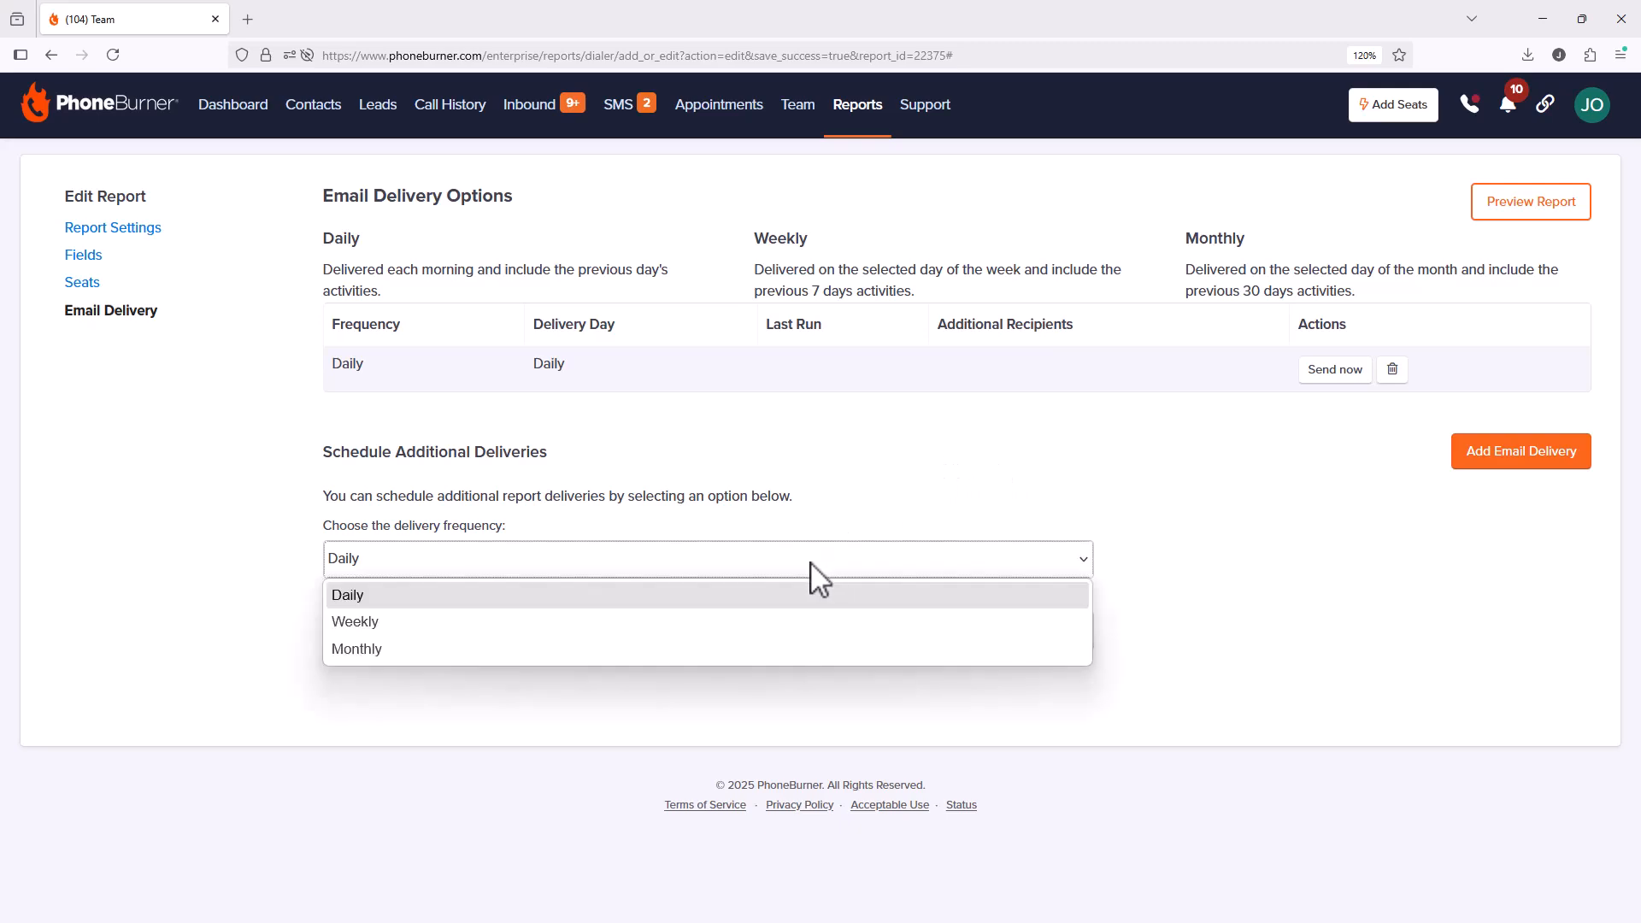
pyautogui.click(716, 625)
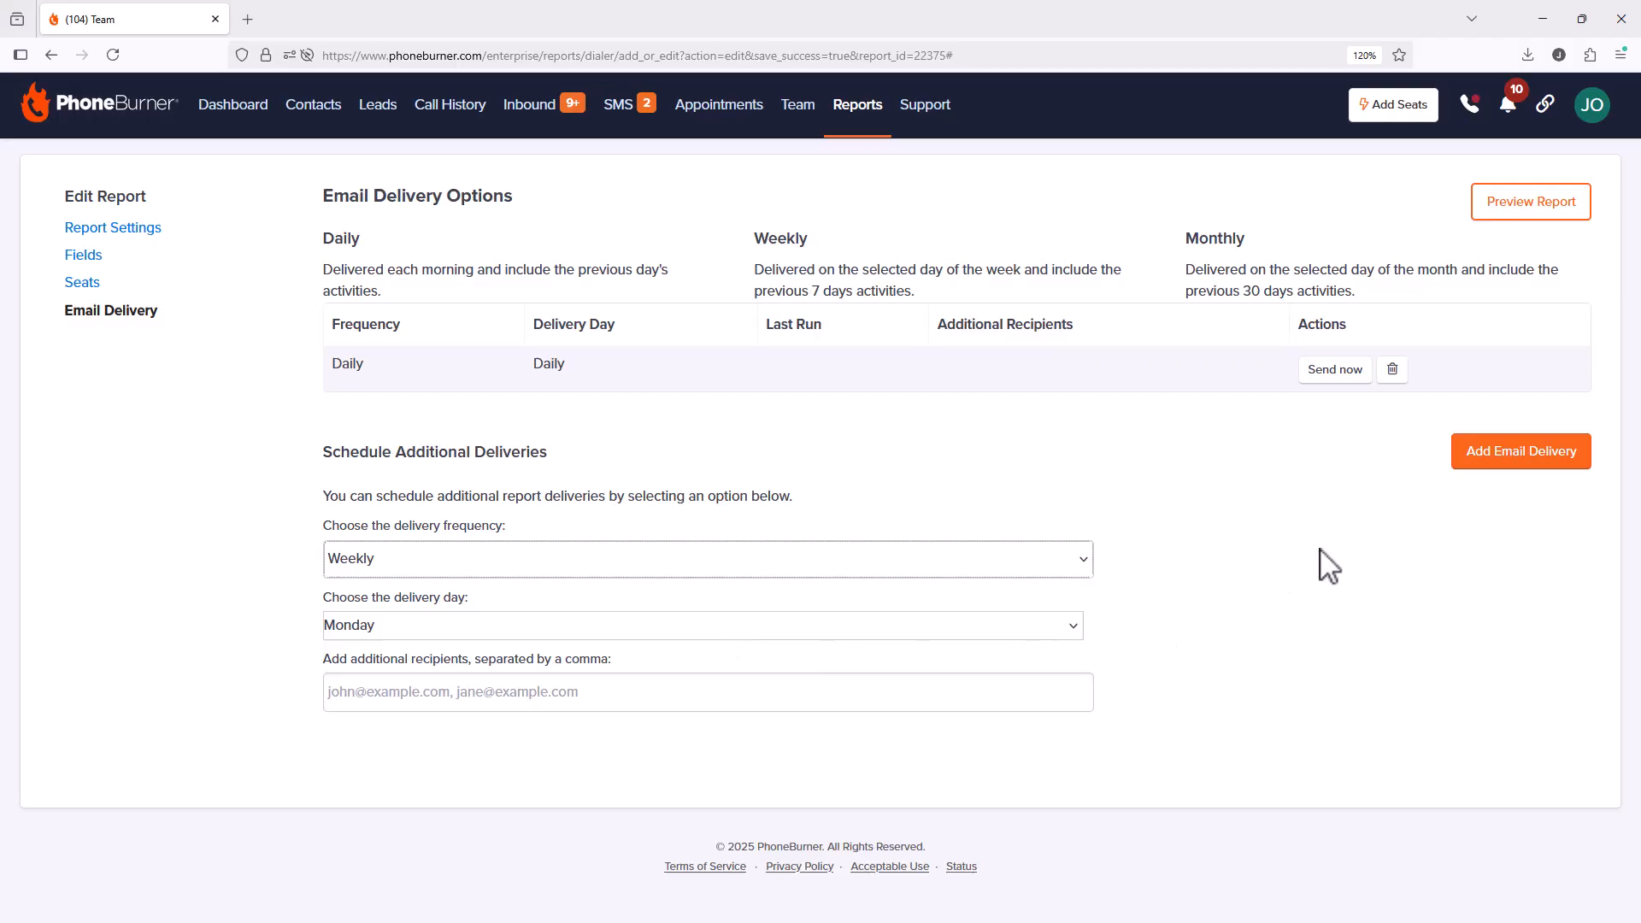
pyautogui.click(1510, 453)
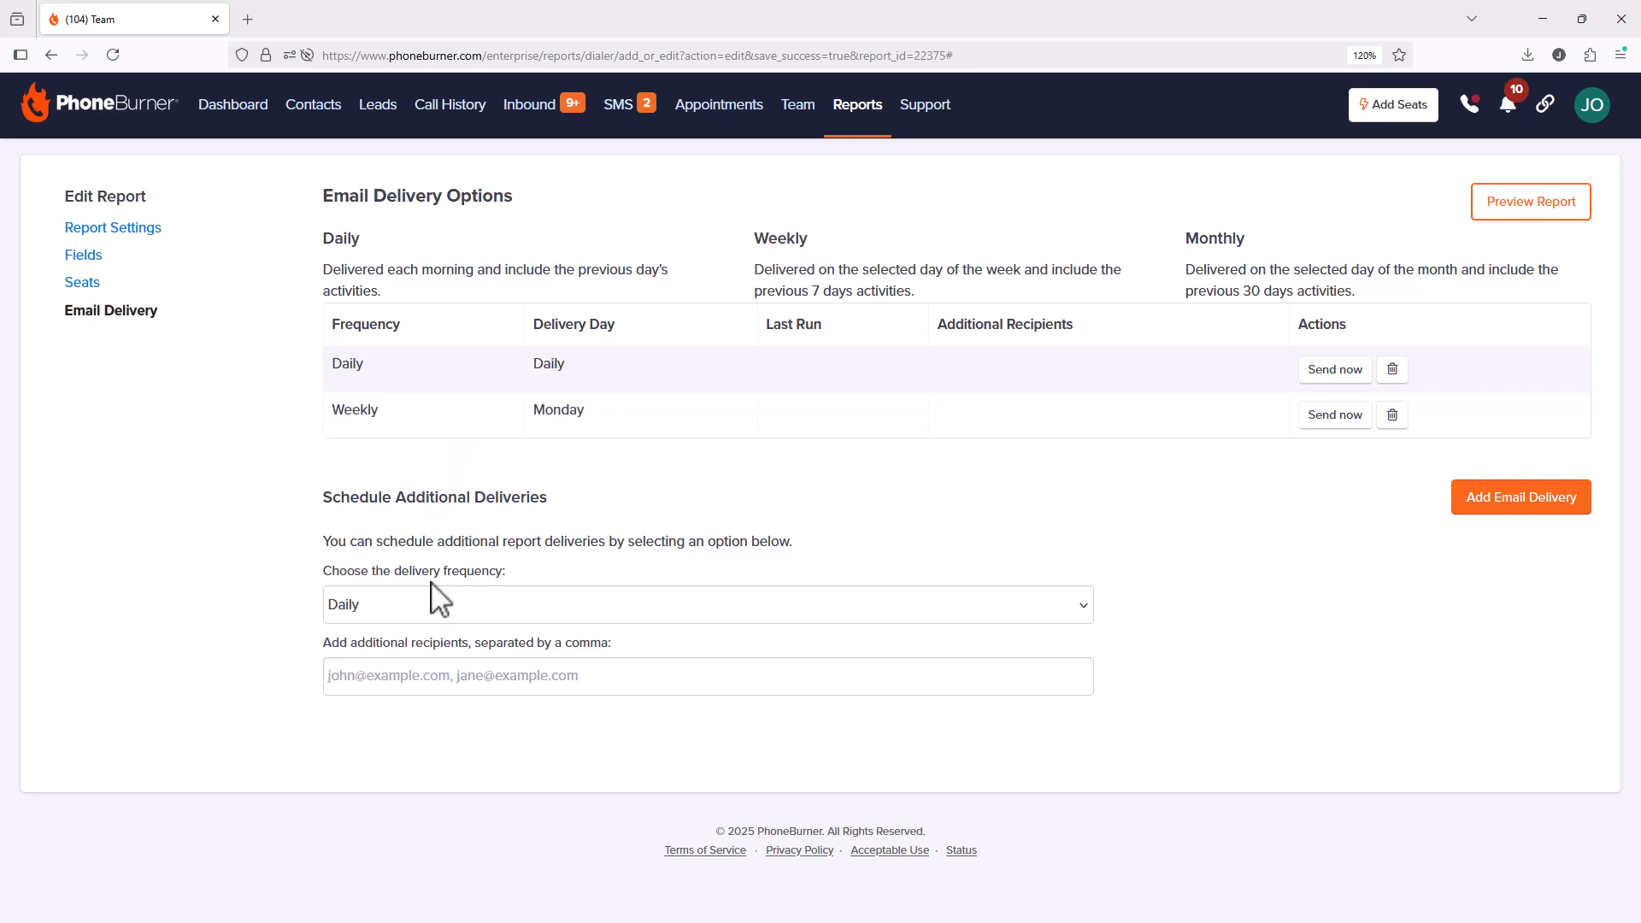
# Step: Add Weekly email deliveries on Tuesday and Wednesday
pyautogui.click(445, 604)
pyautogui.click(440, 668)
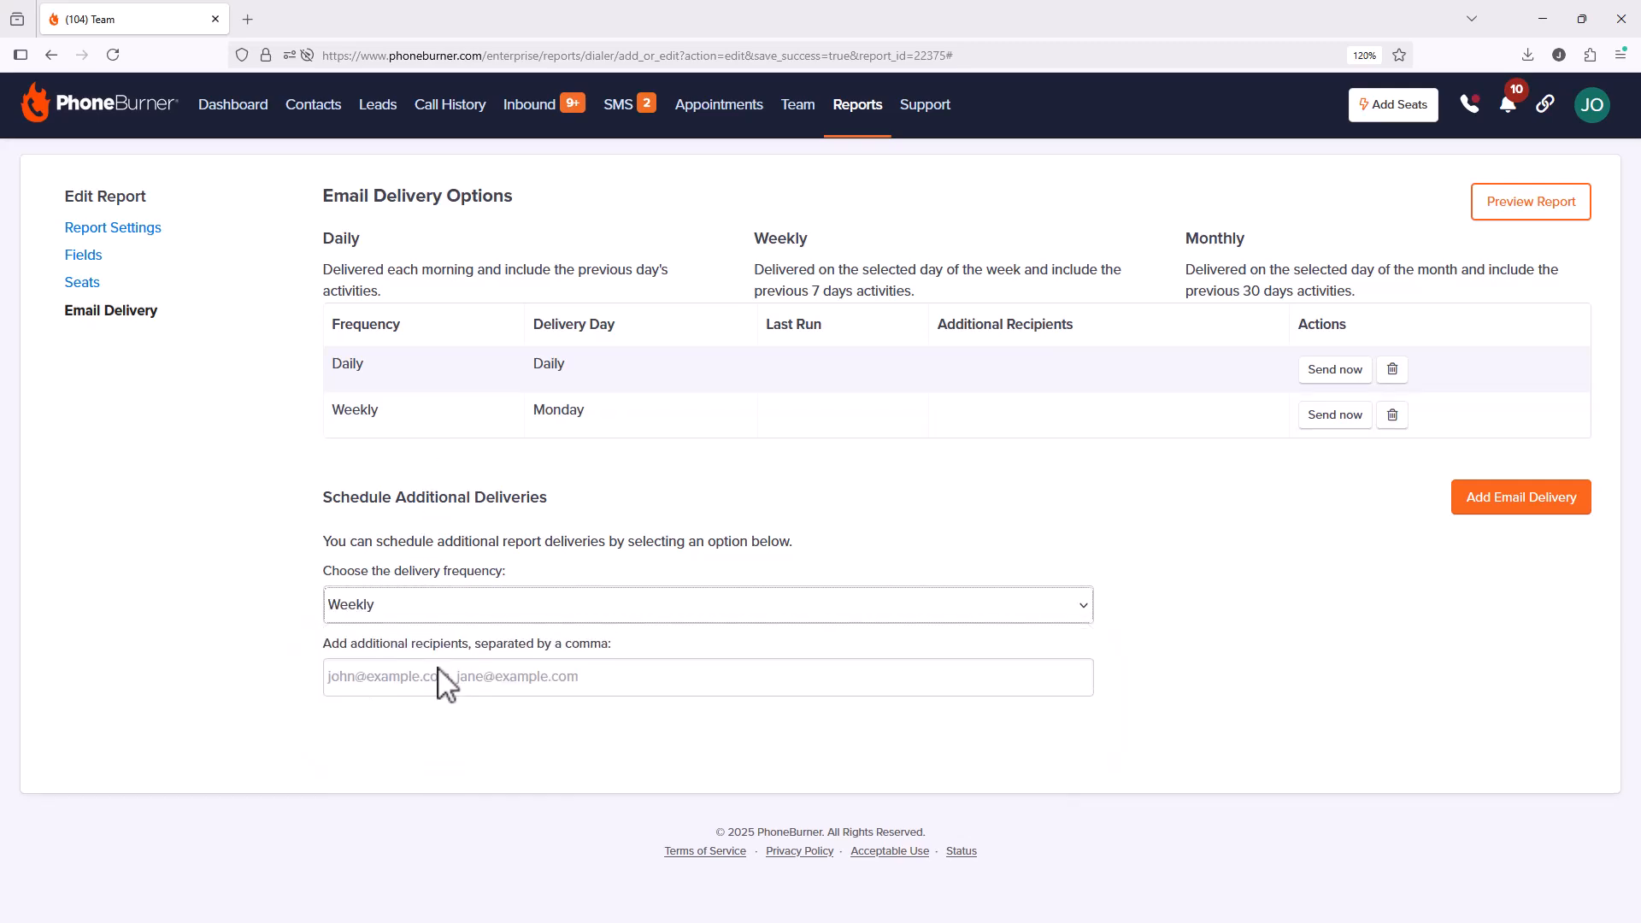
pyautogui.click(431, 674)
pyautogui.click(429, 728)
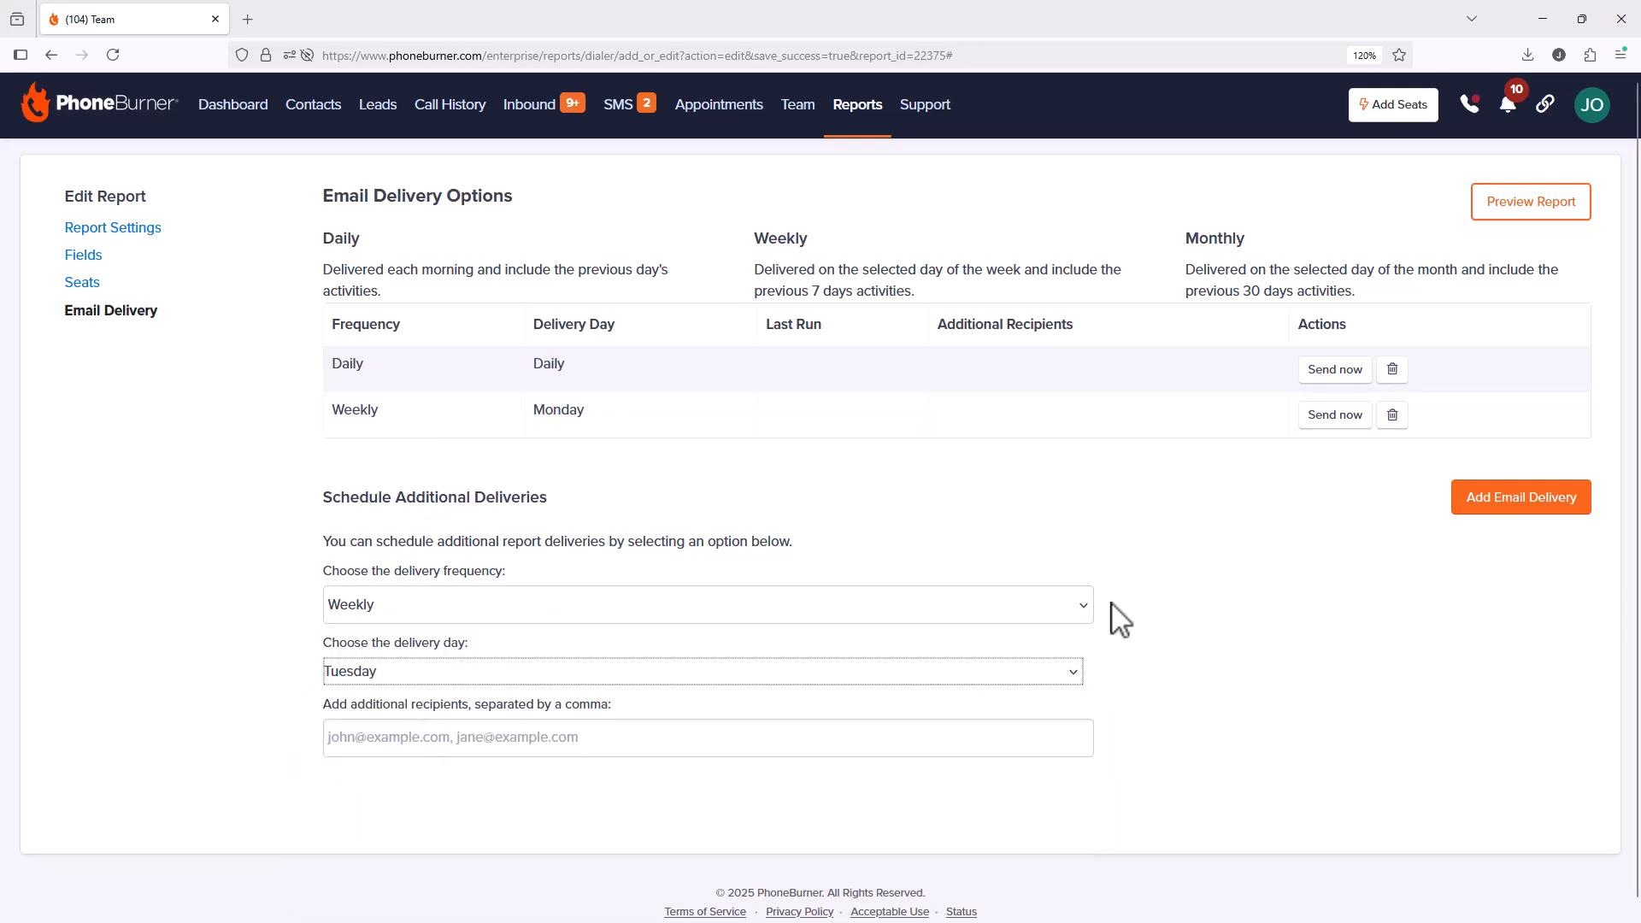
pyautogui.click(1483, 505)
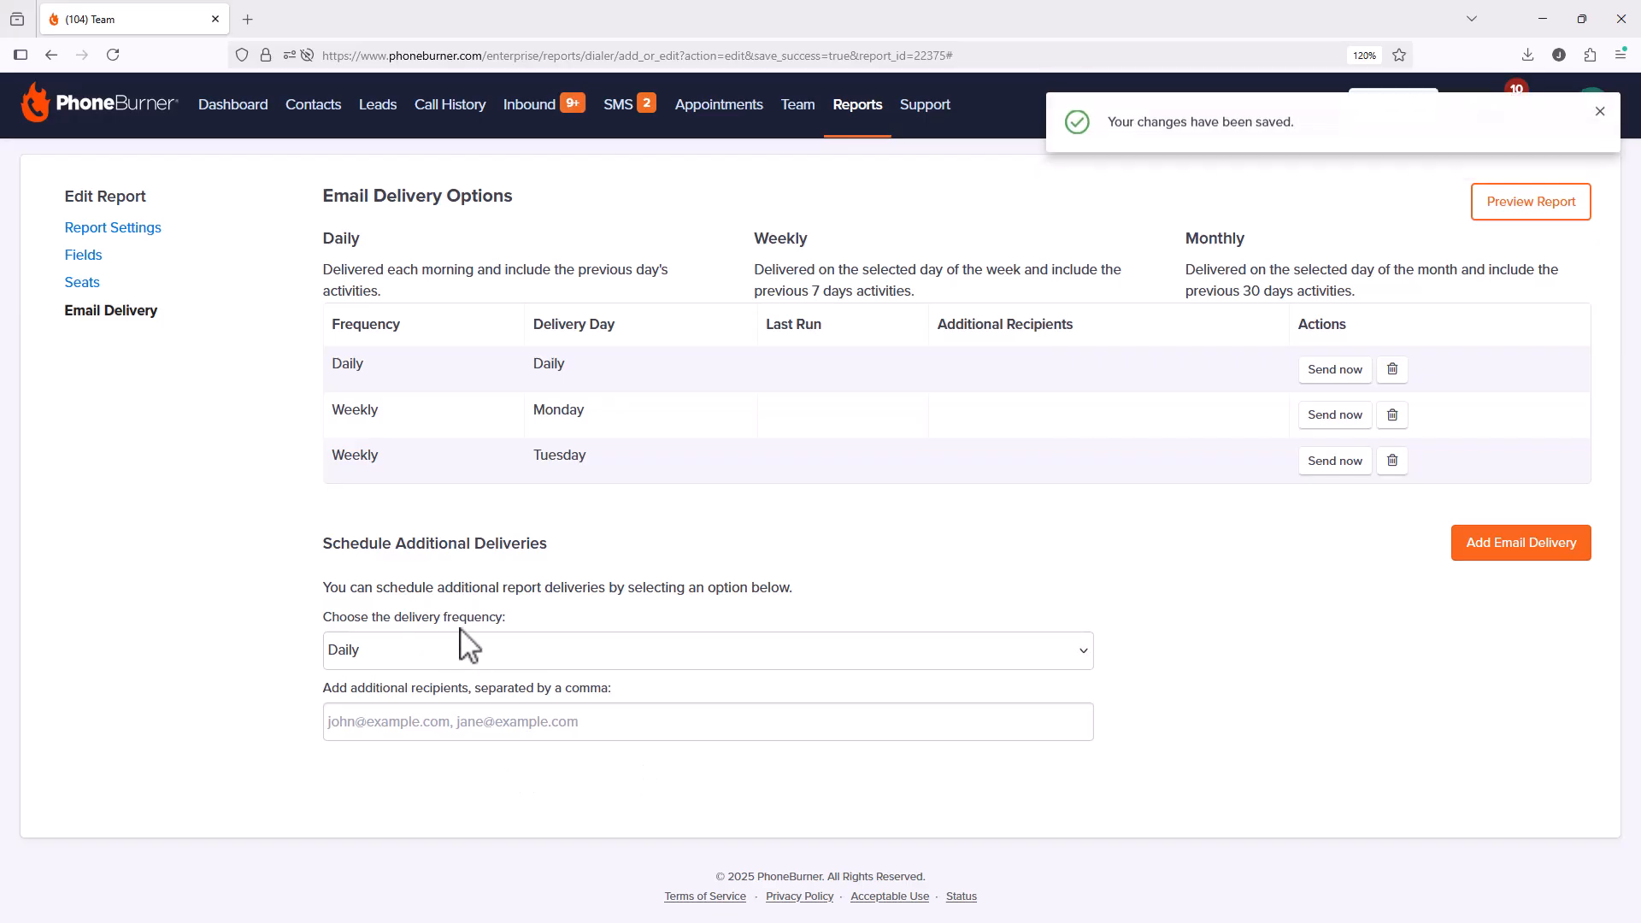
pyautogui.click(453, 652)
pyautogui.click(408, 713)
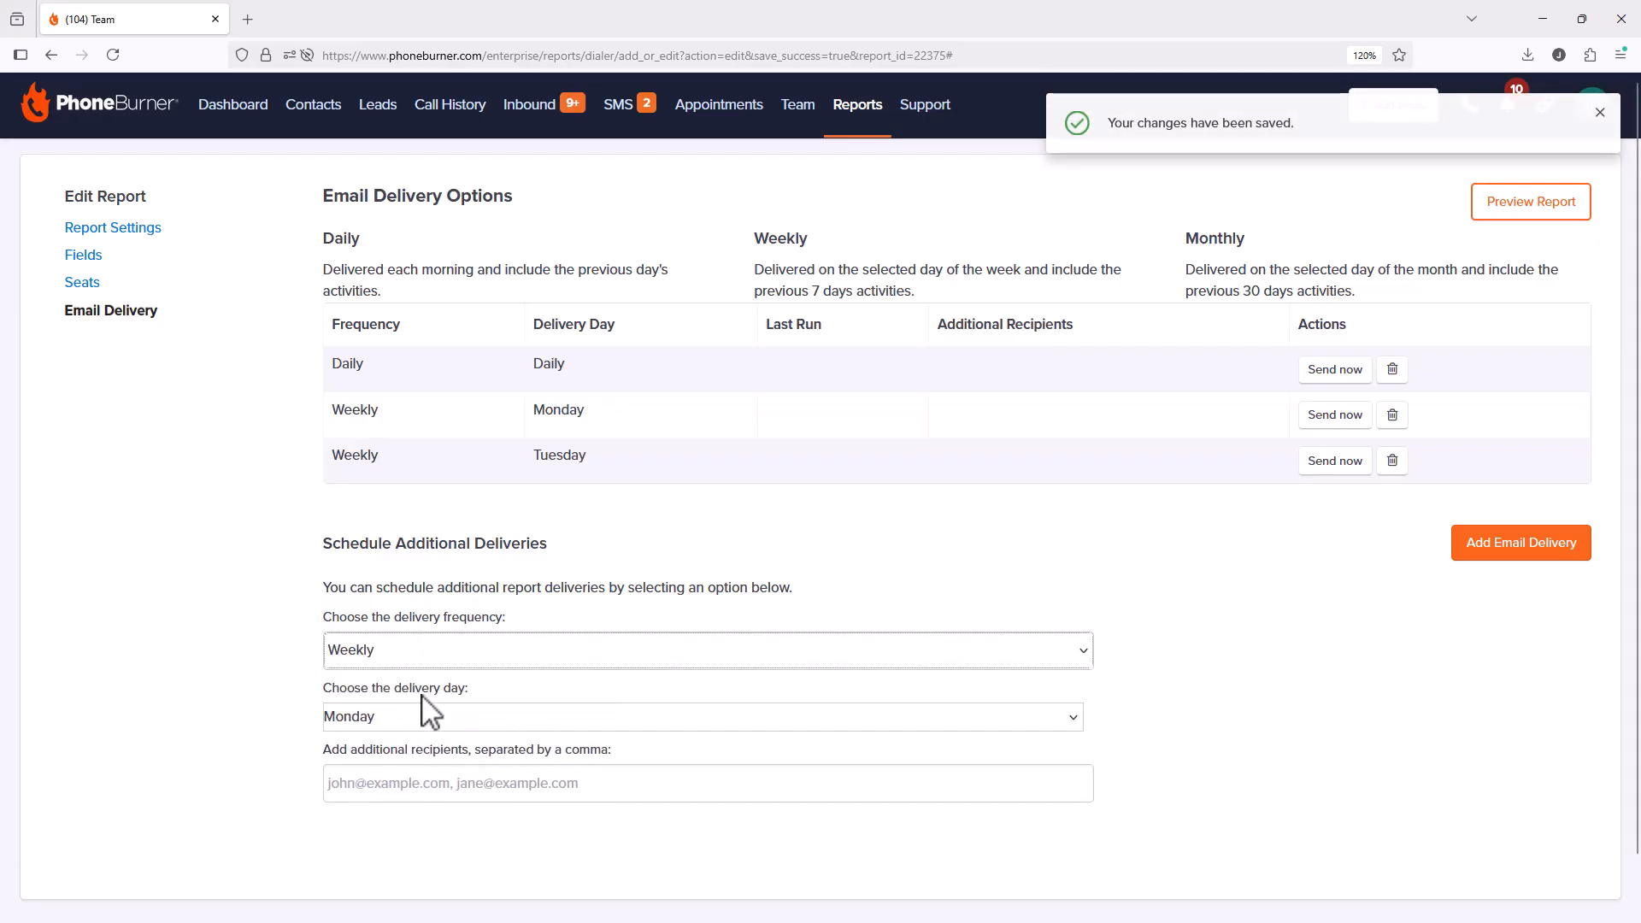
pyautogui.click(421, 716)
pyautogui.click(404, 579)
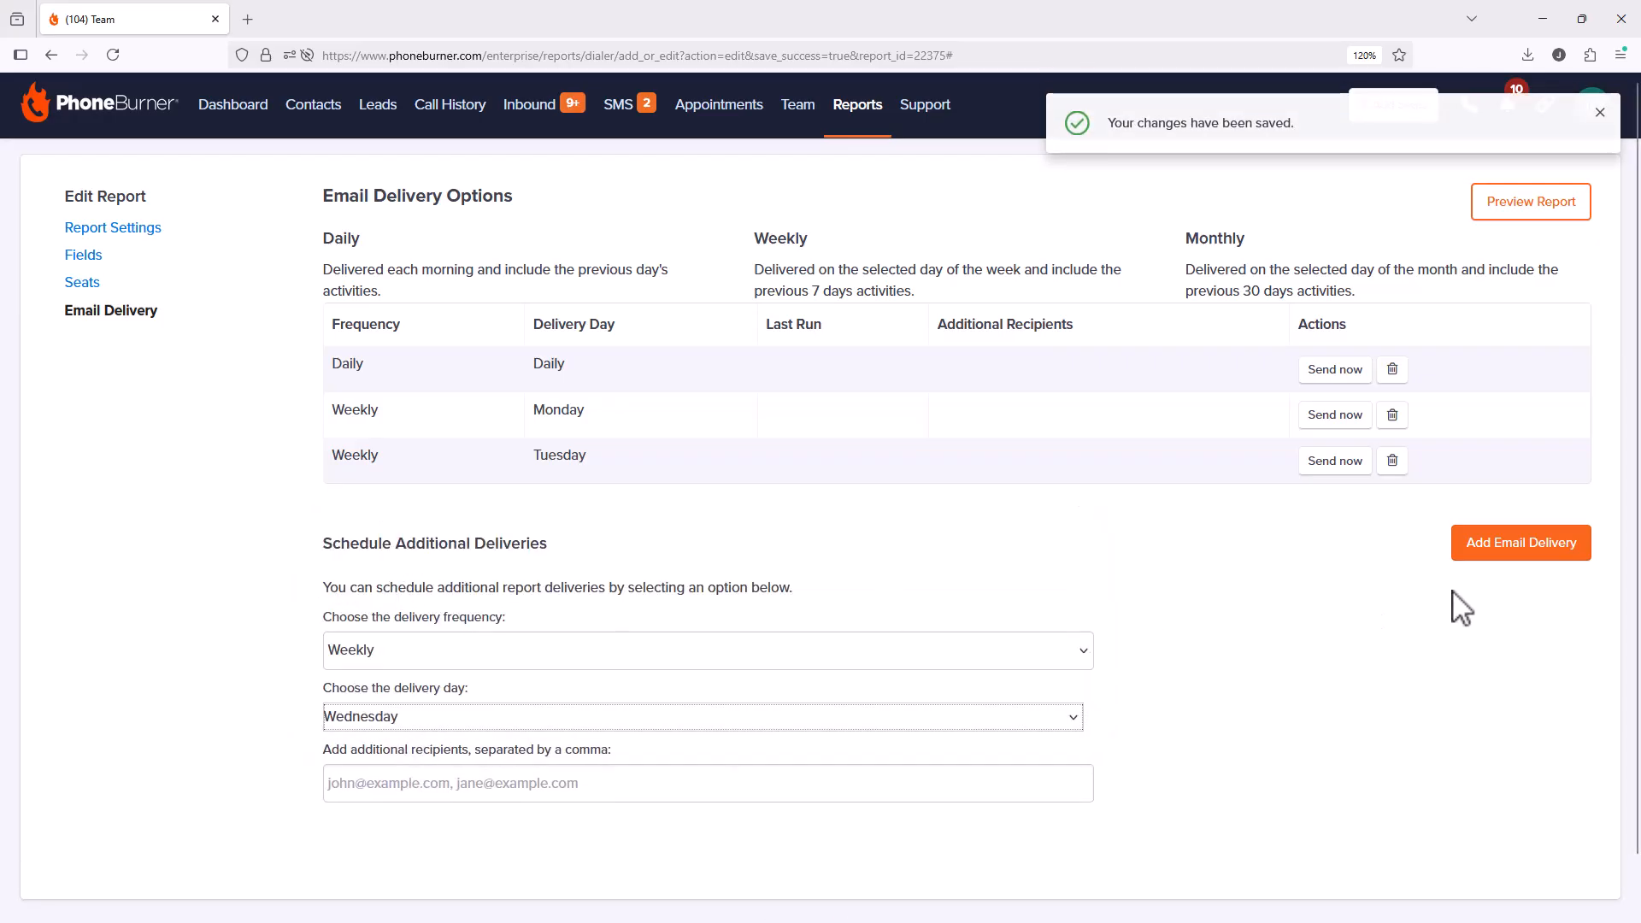
pyautogui.click(1463, 554)
# Step: Add Weekly email deliveries on Thursday and Friday
pyautogui.click(441, 708)
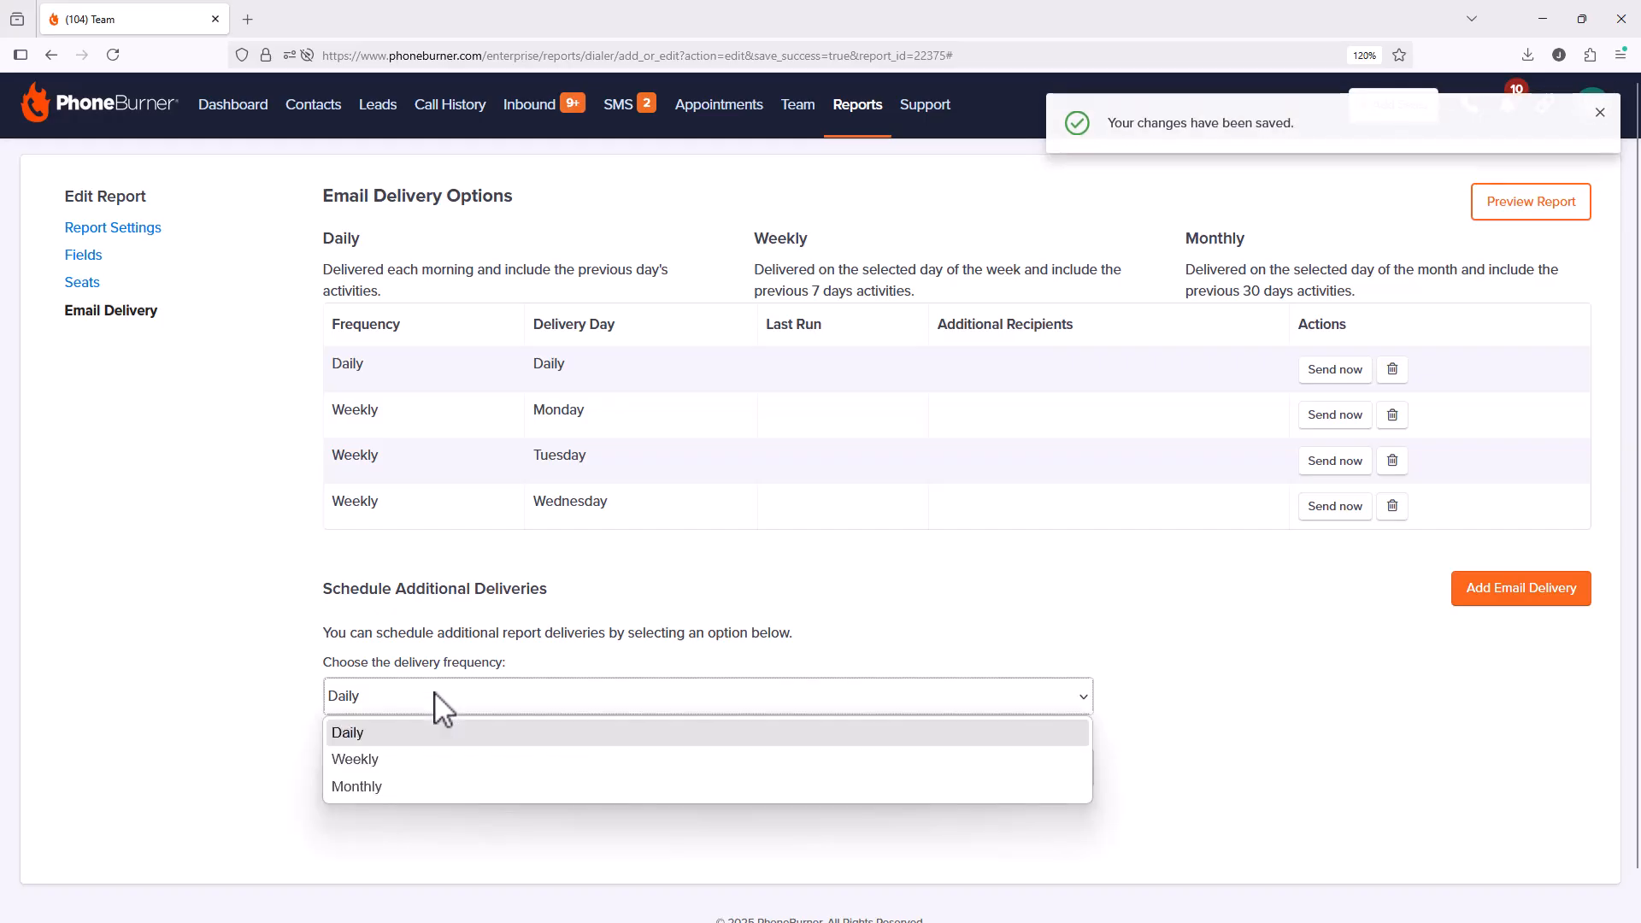
pyautogui.click(417, 755)
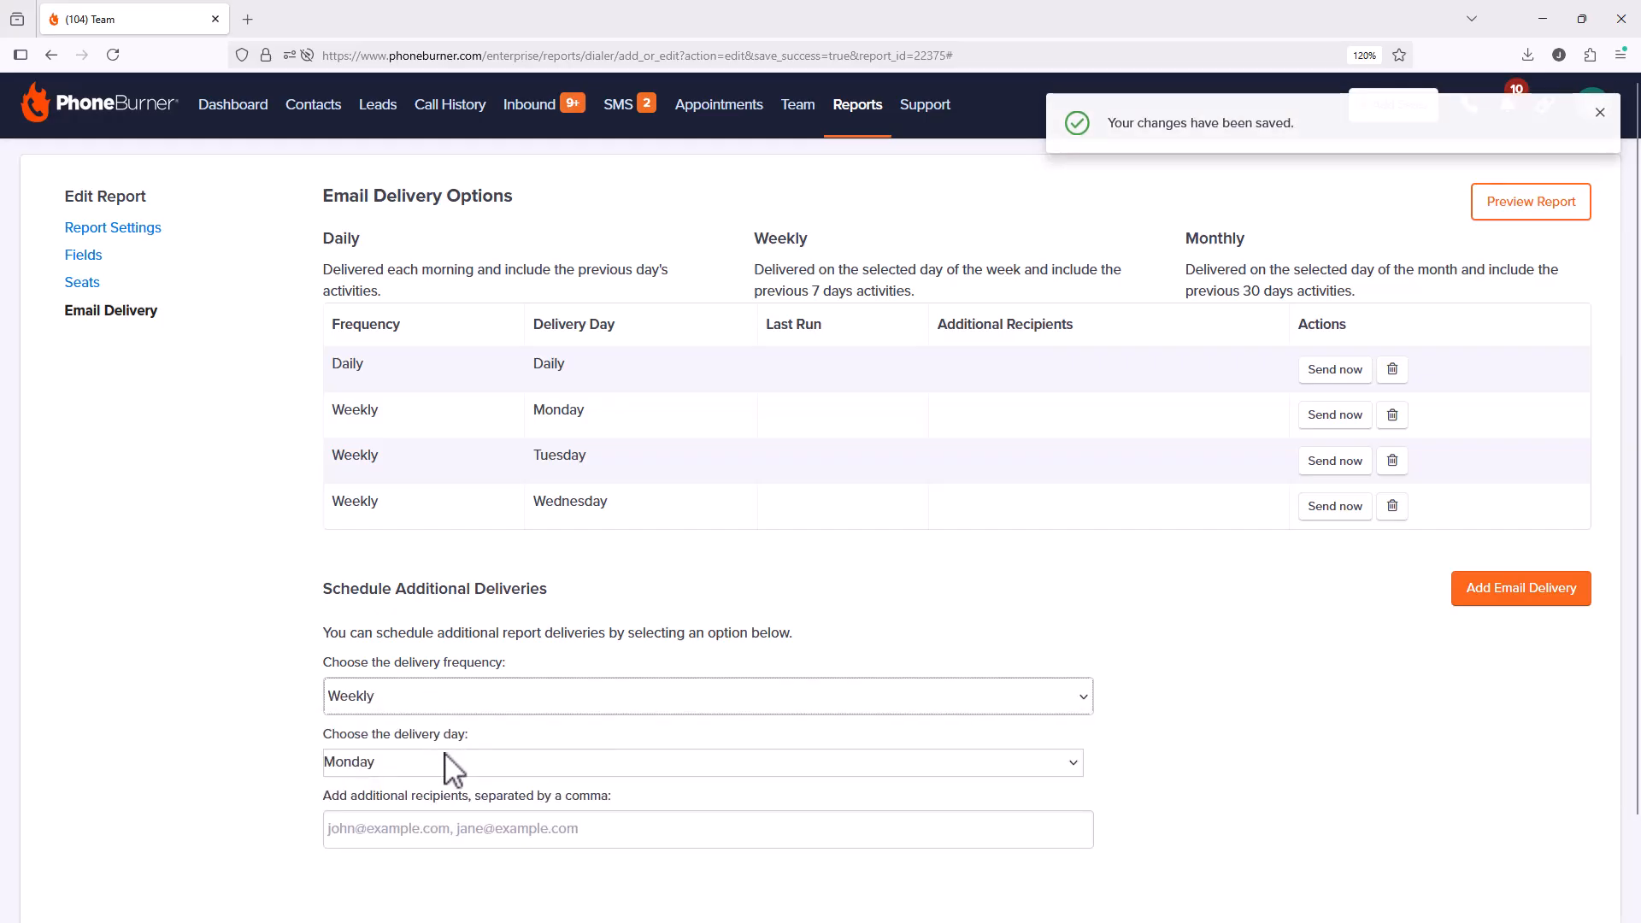
pyautogui.click(441, 762)
pyautogui.click(369, 650)
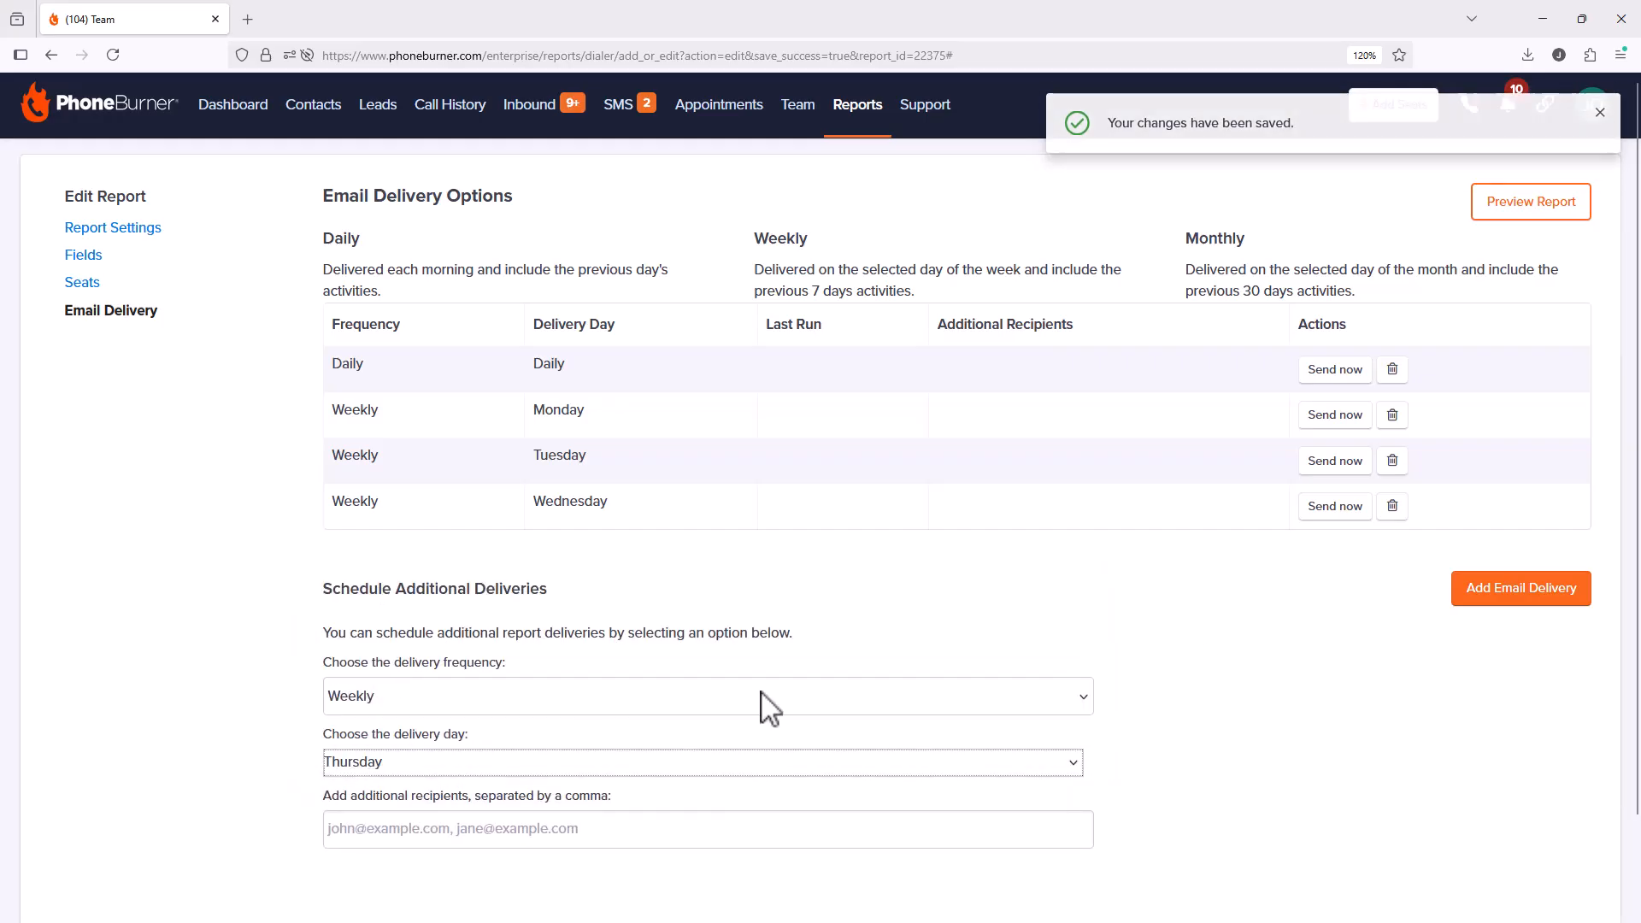
pyautogui.click(1511, 591)
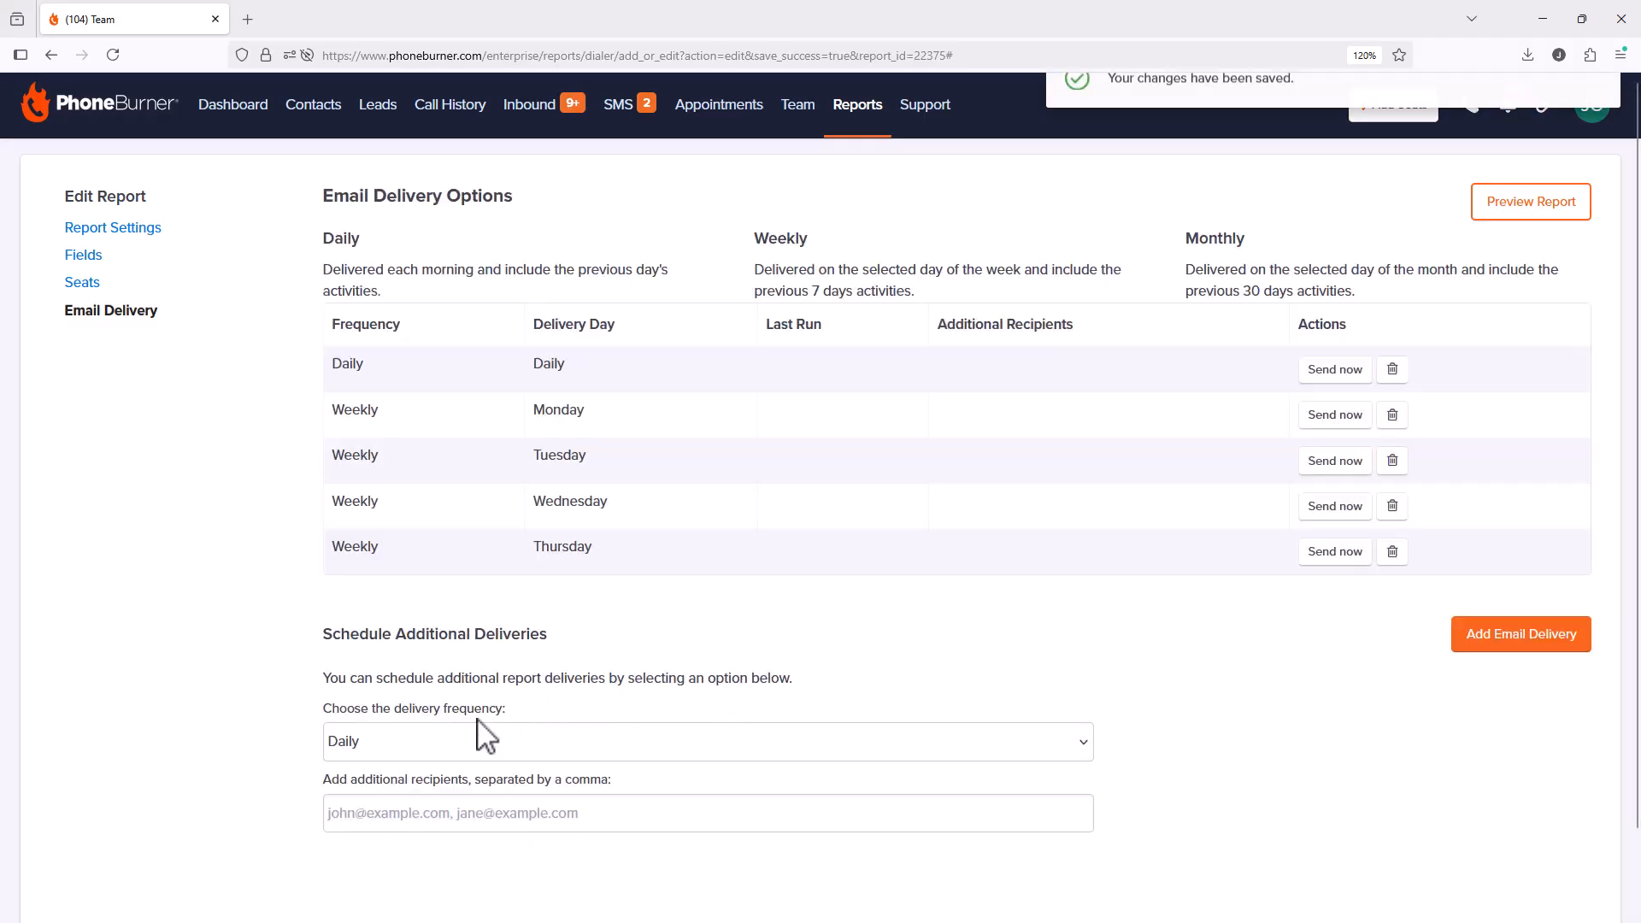
pyautogui.click(476, 738)
pyautogui.click(369, 804)
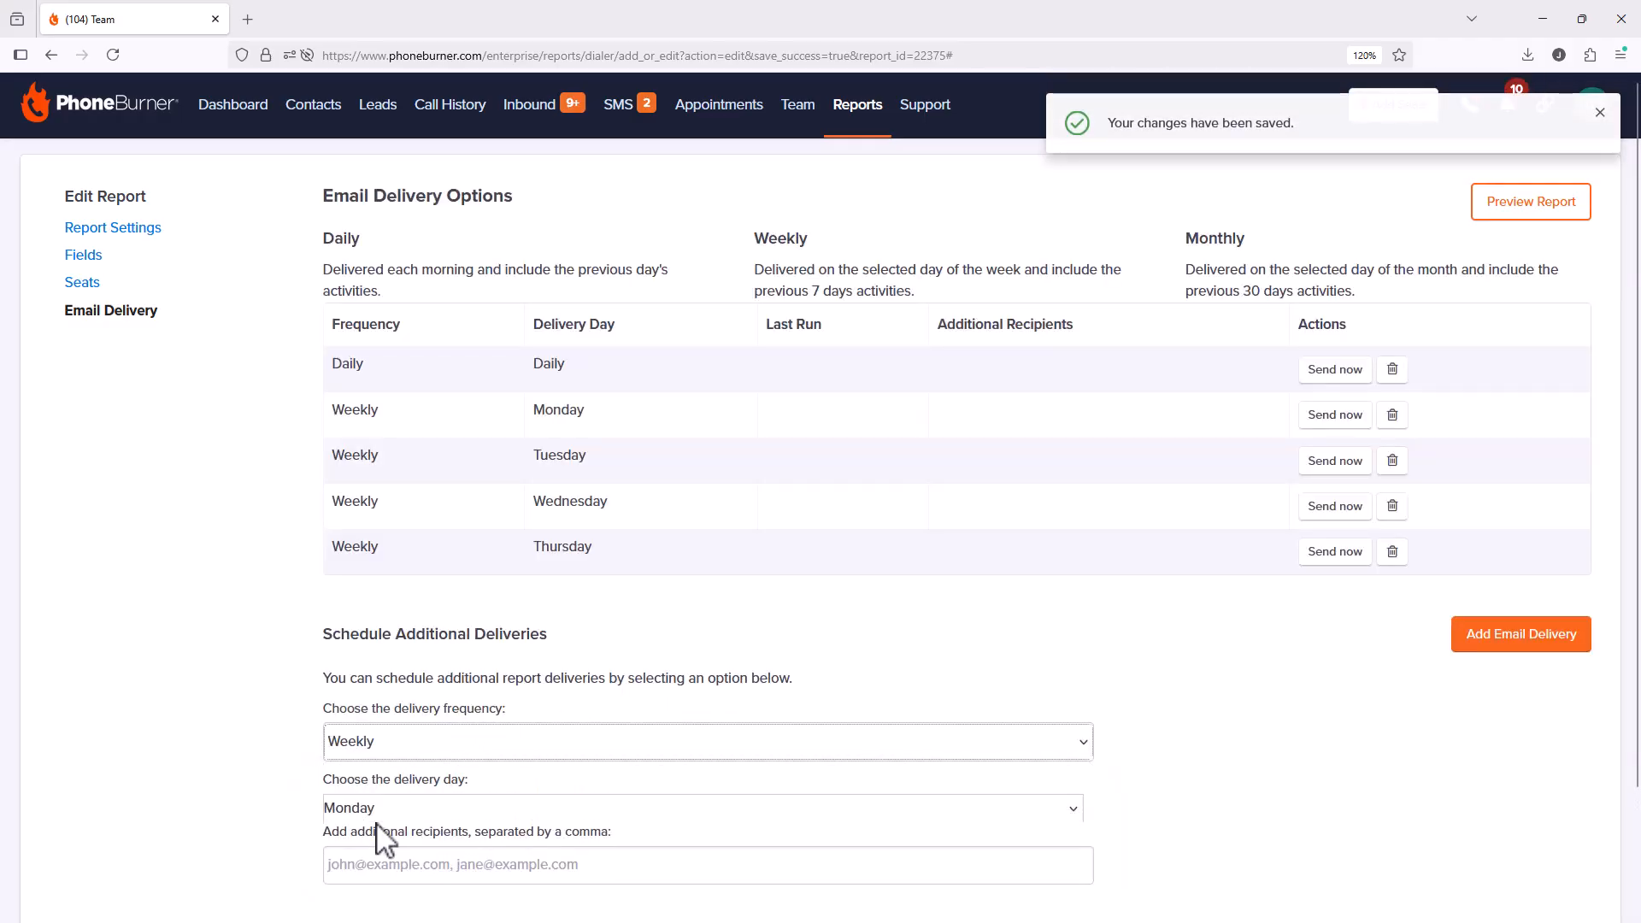
pyautogui.click(389, 814)
pyautogui.click(386, 725)
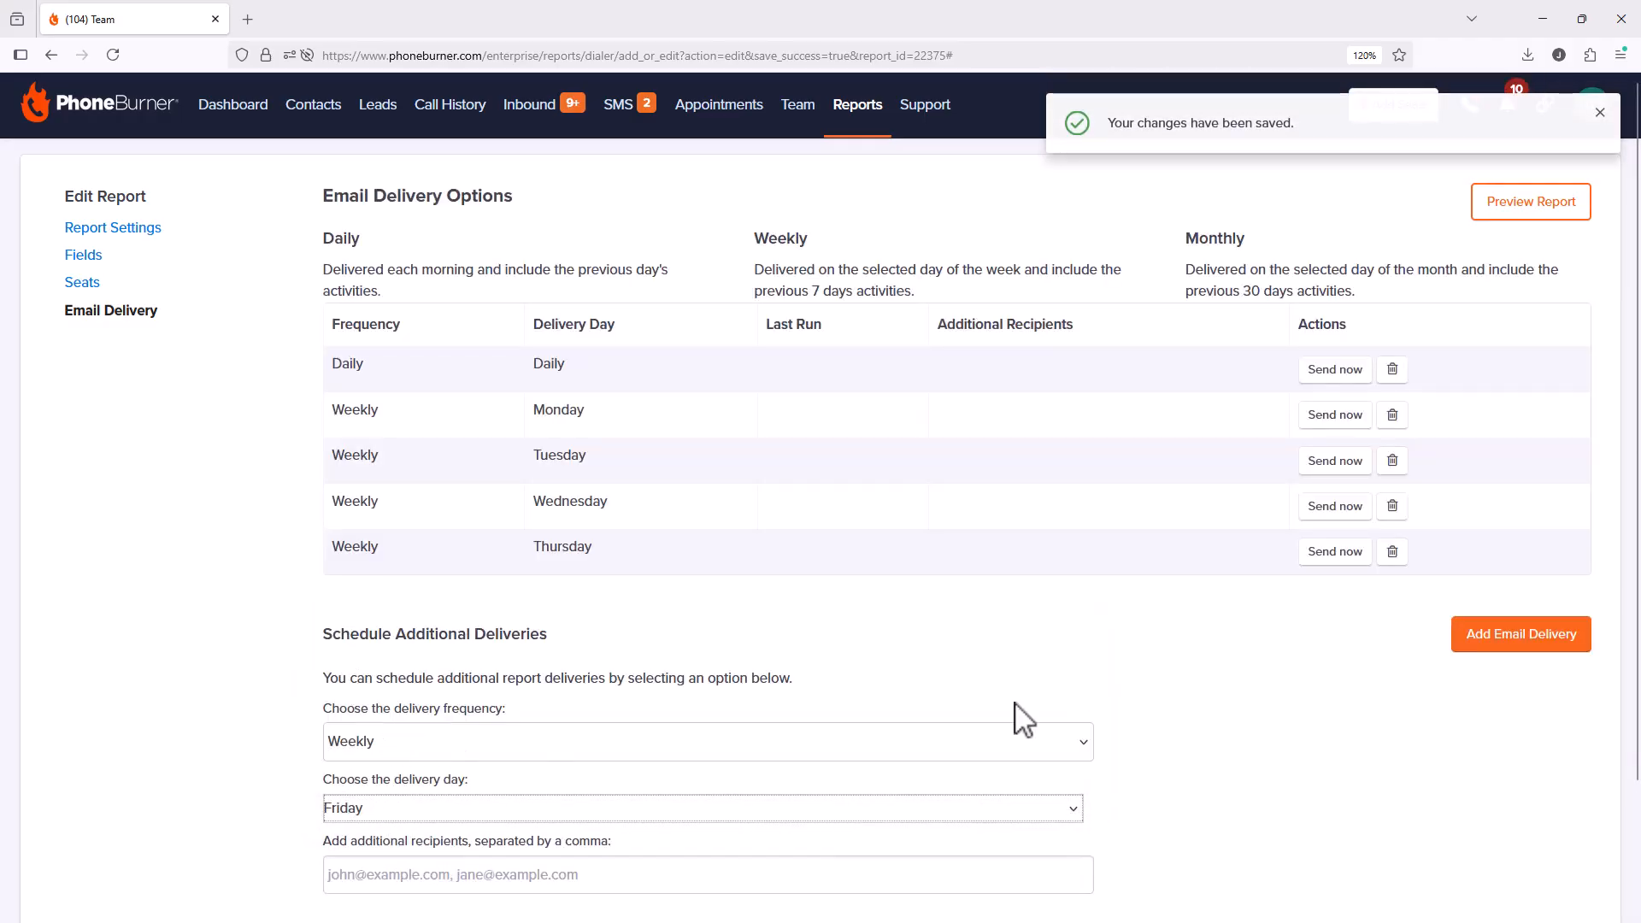
pyautogui.click(1460, 645)
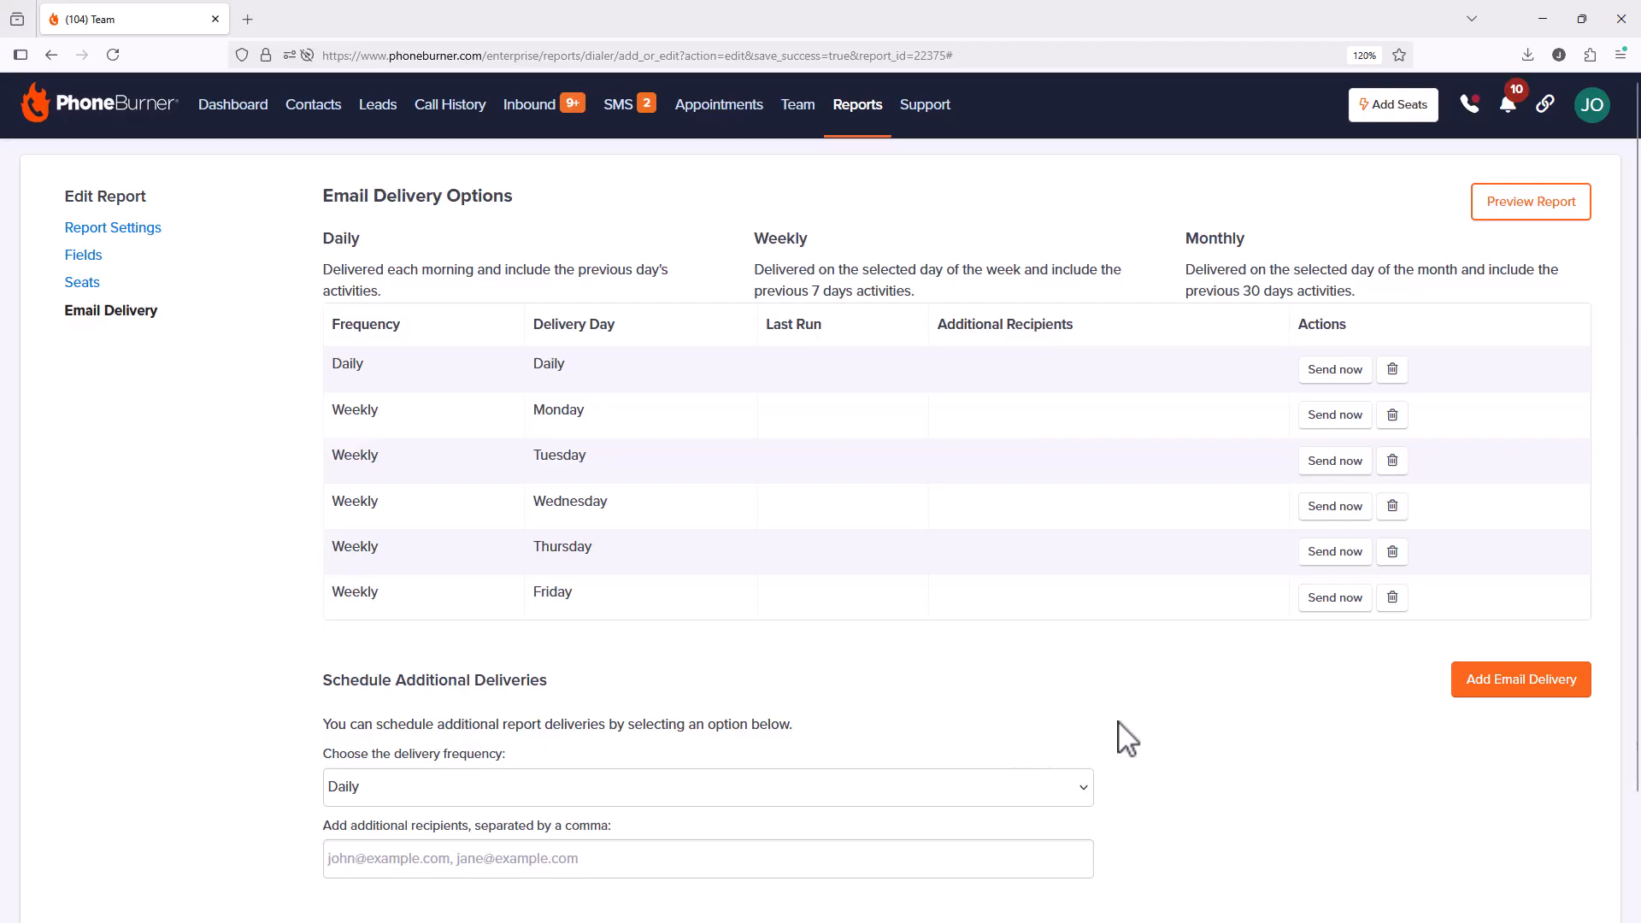
# Step: Add a Monthly email delivery with the delivery day set to the 1st
pyautogui.scroll(-2, 1124, 736)
pyautogui.click(761, 660)
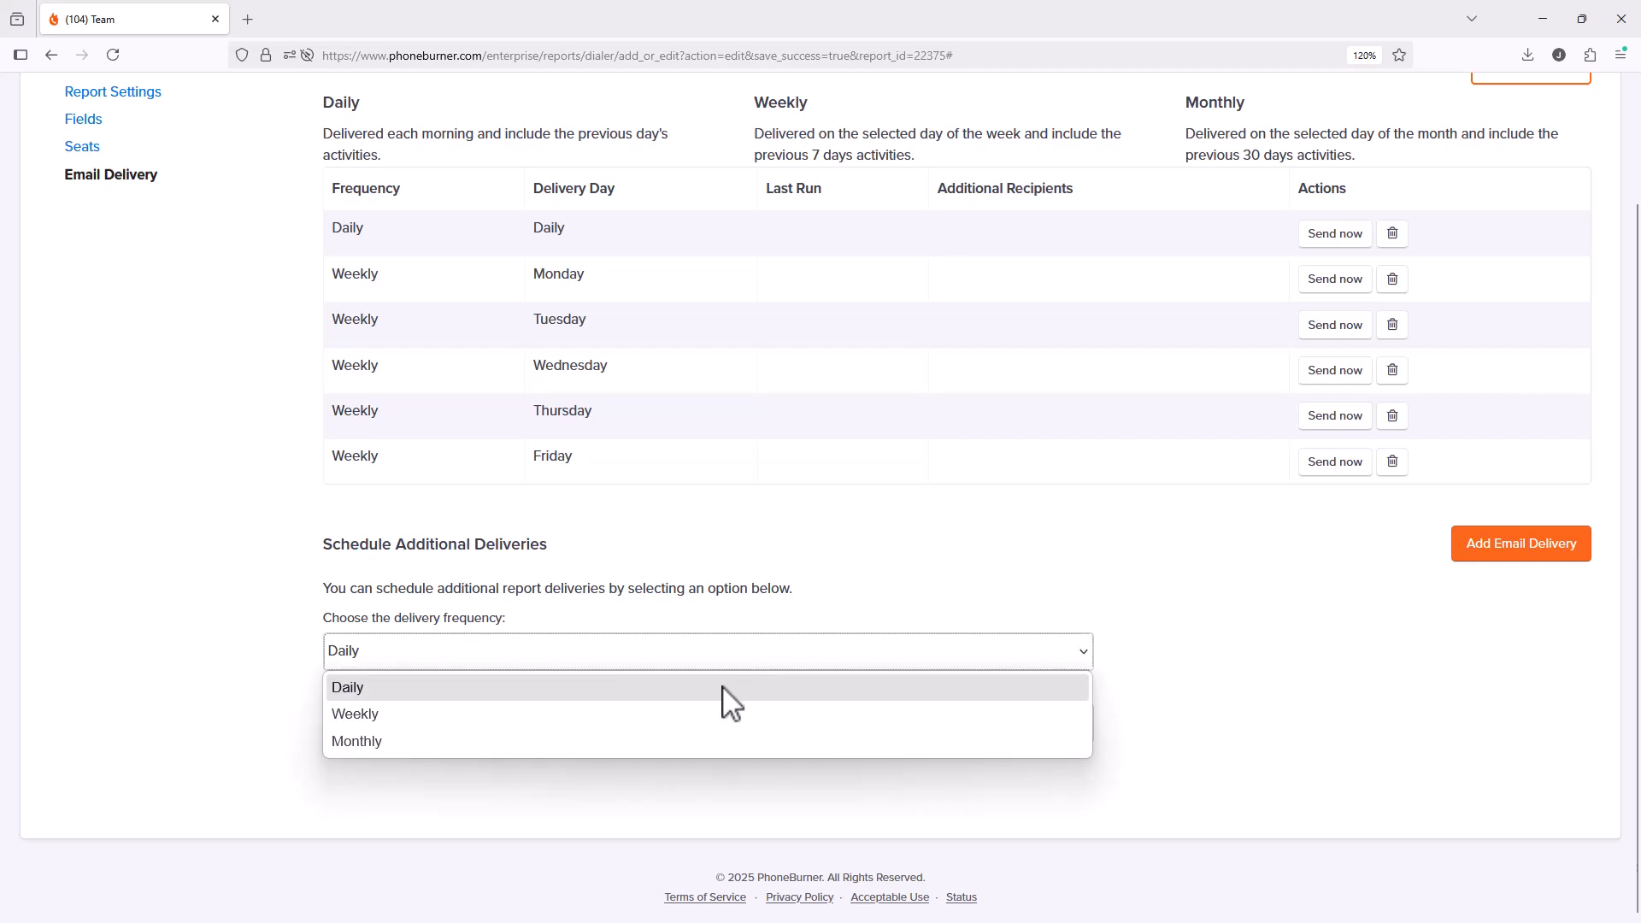
pyautogui.click(684, 740)
pyautogui.scroll(-1, 718, 697)
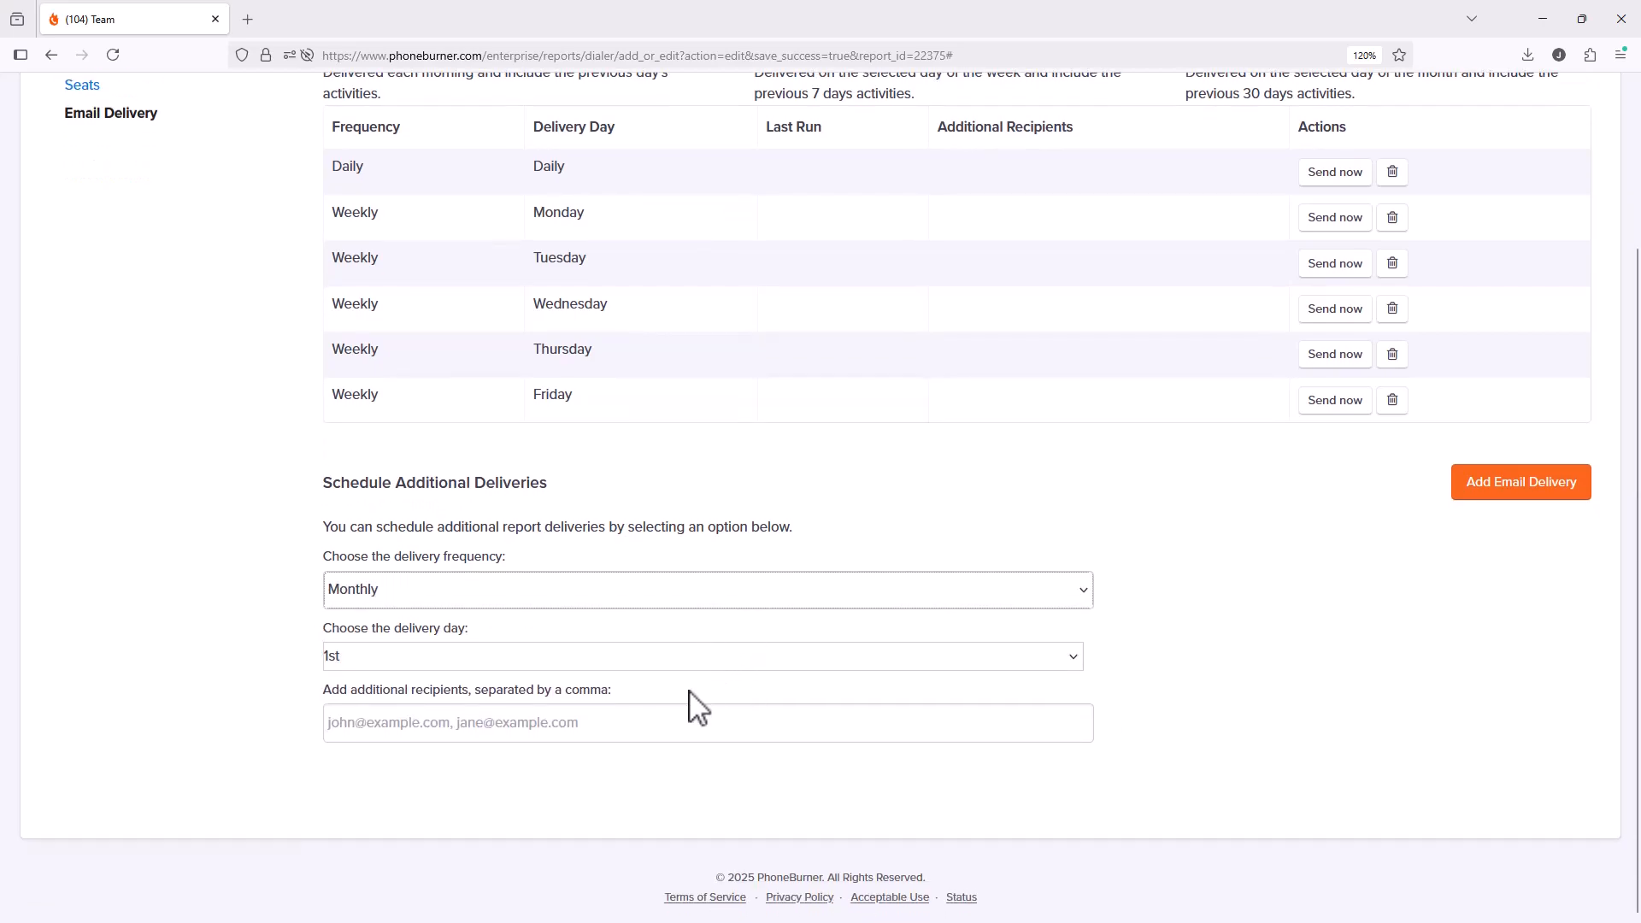
pyautogui.click(684, 658)
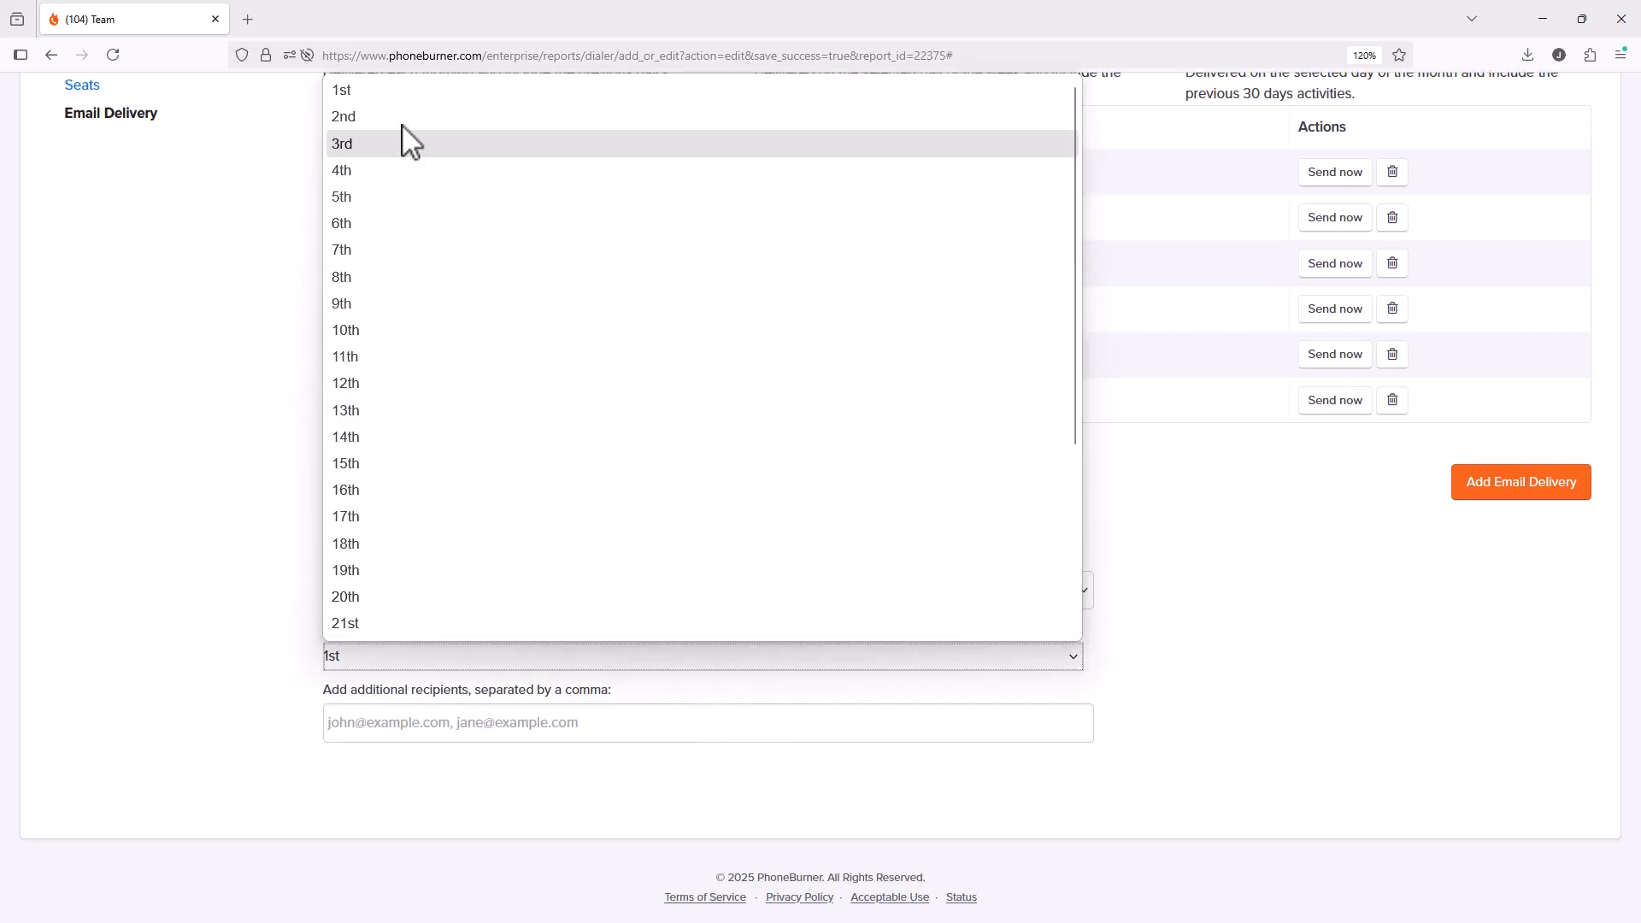
pyautogui.click(392, 98)
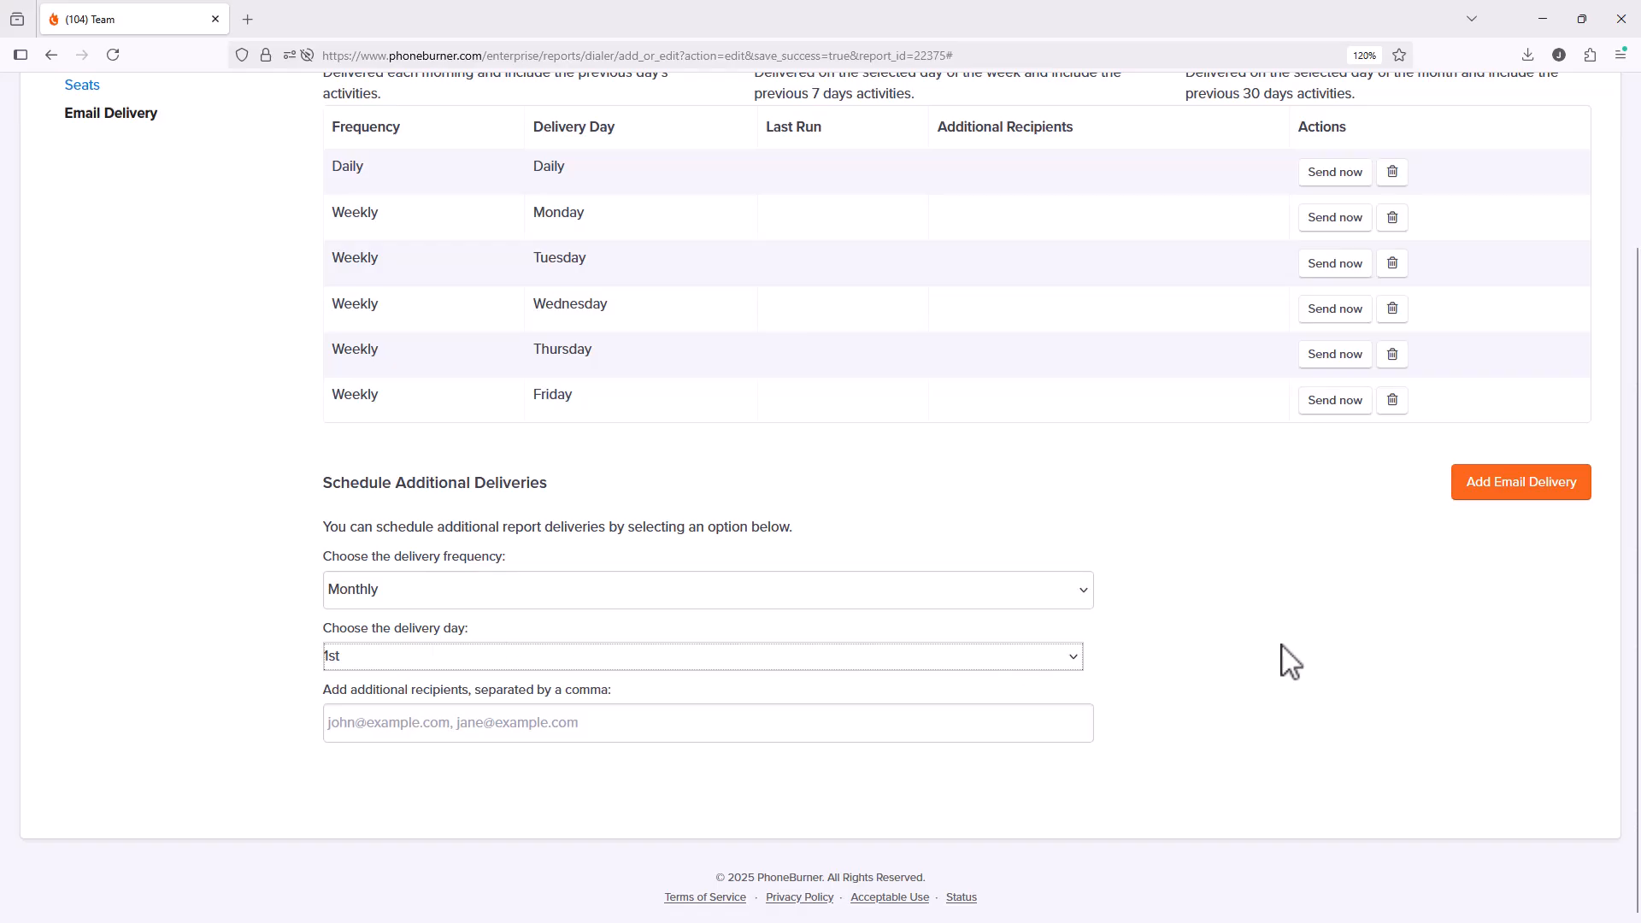
pyautogui.click(1485, 492)
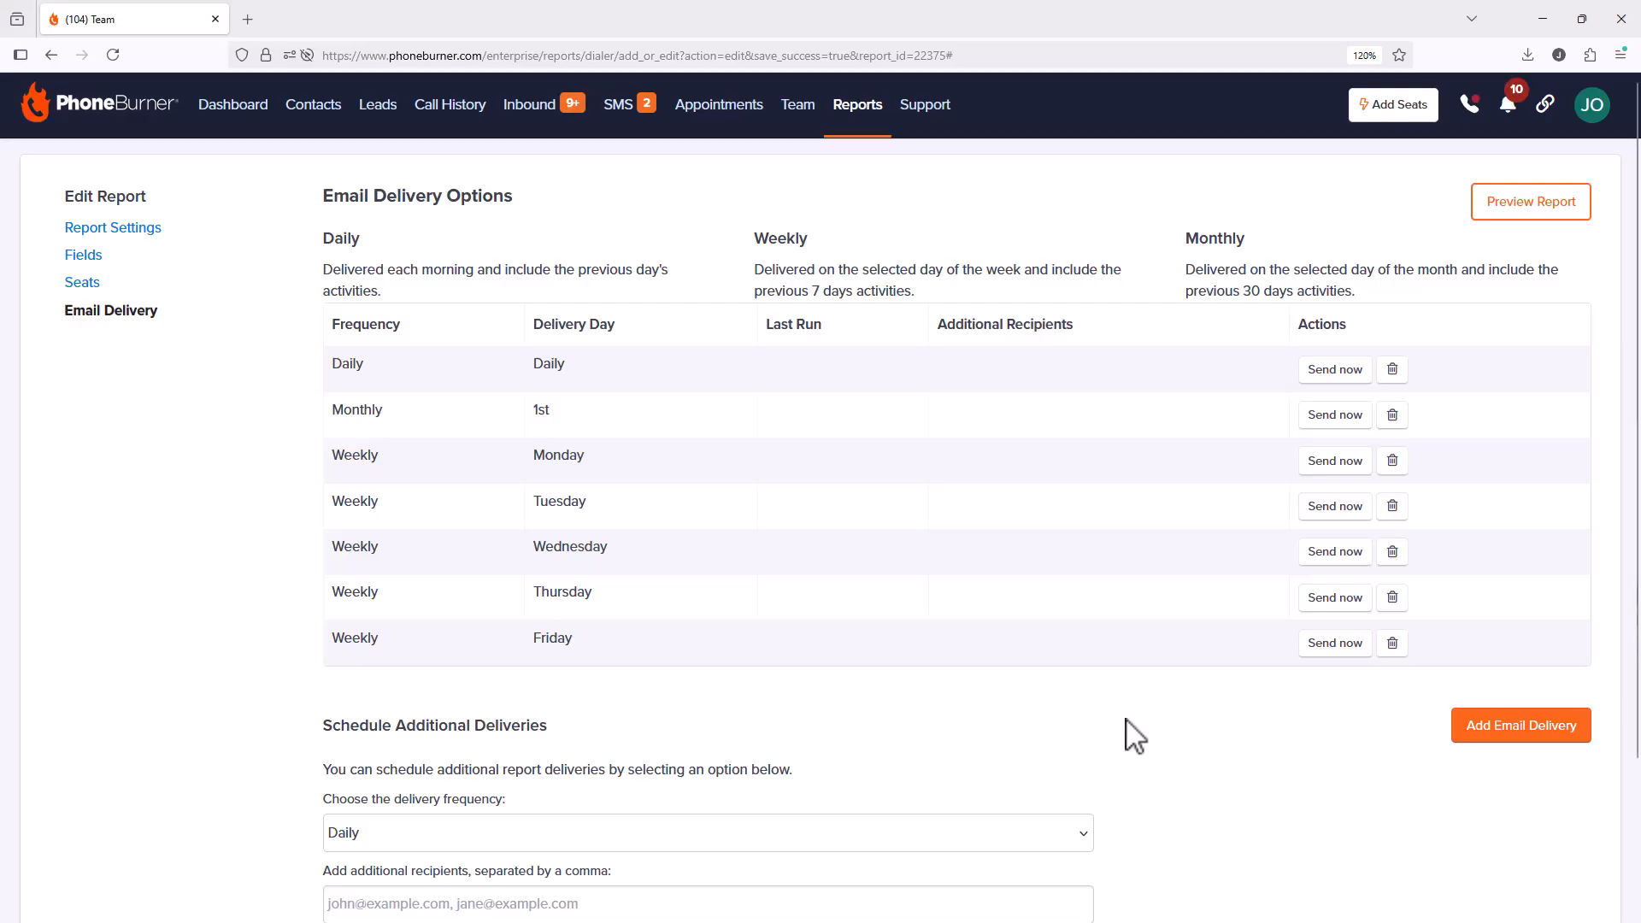
pyautogui.scroll(-3, 1065, 726)
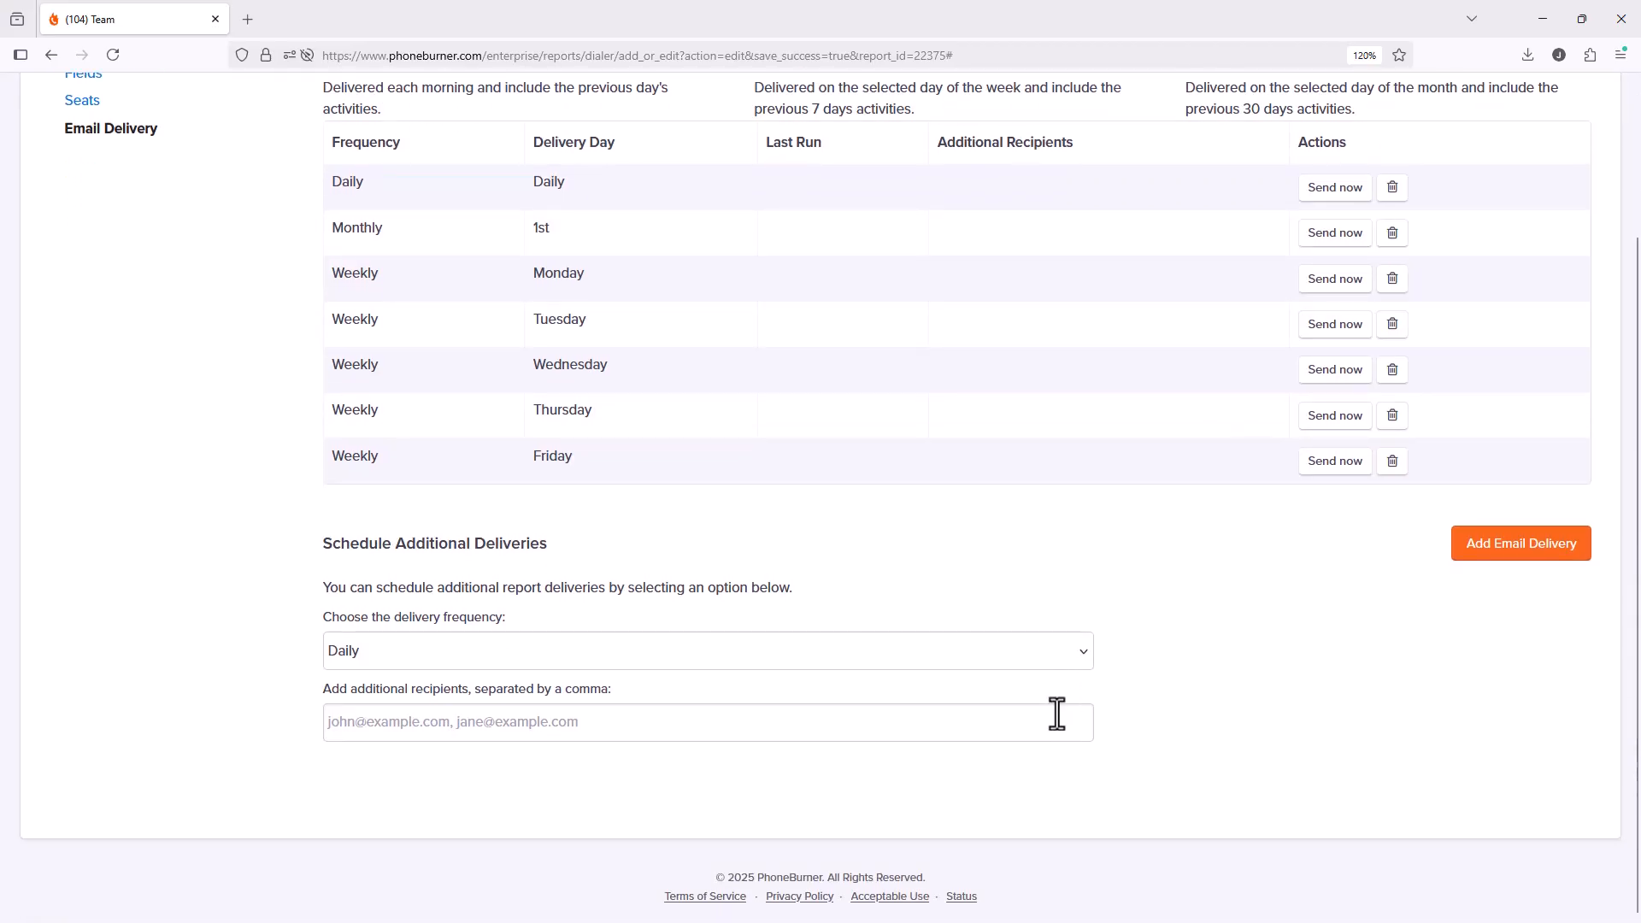
pyautogui.scroll(3, 1056, 714)
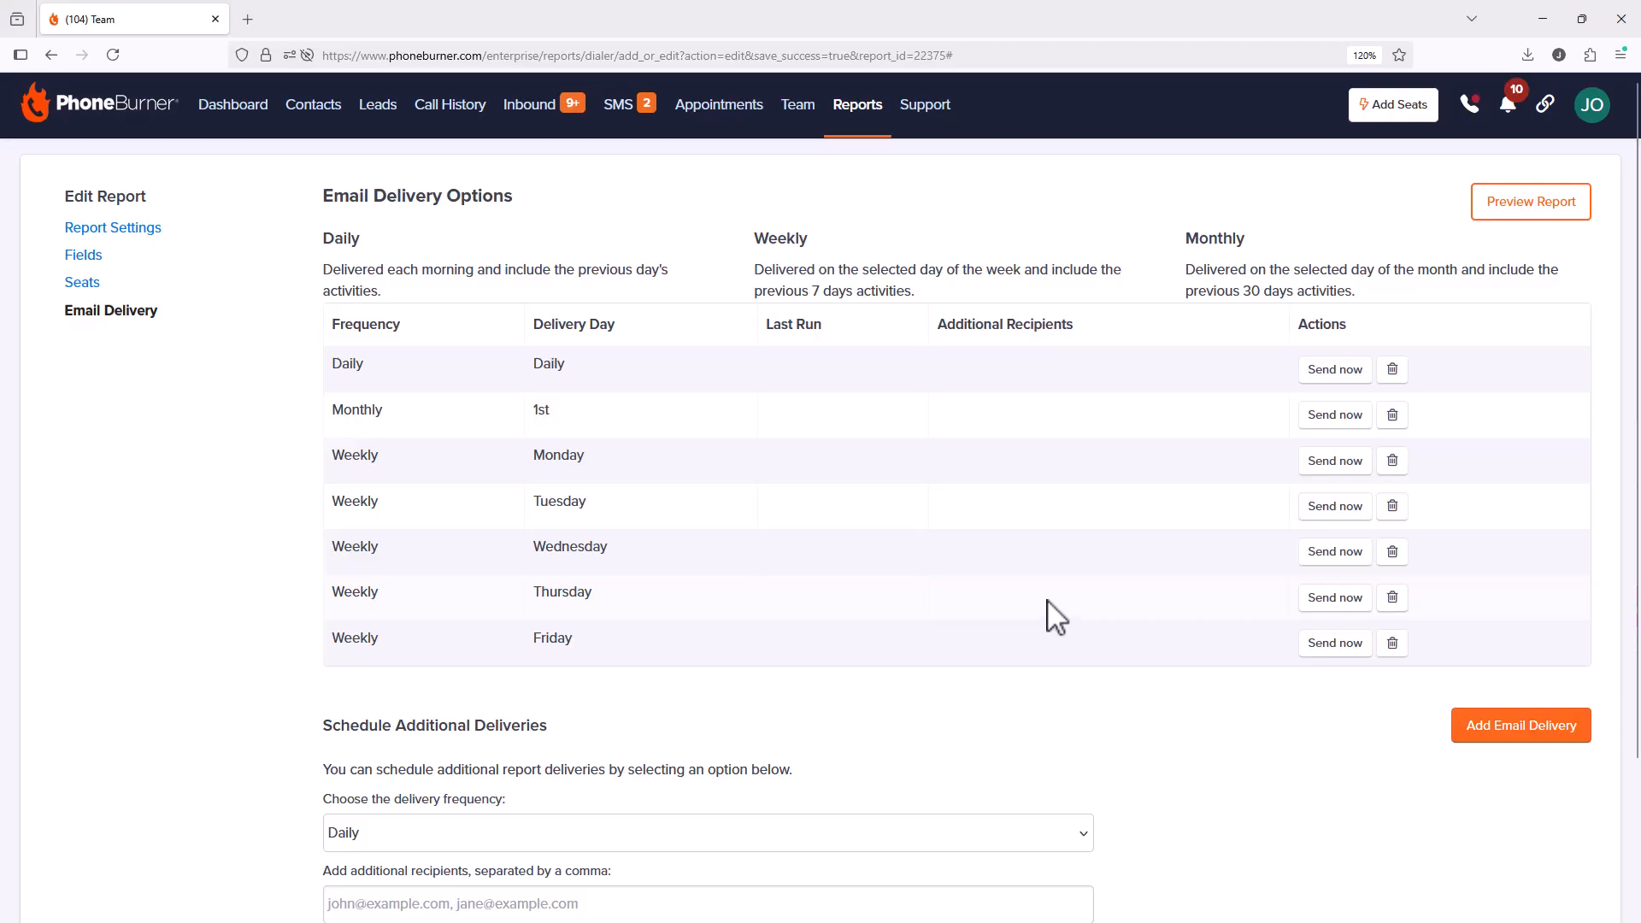
pyautogui.scroll(-3, 1056, 617)
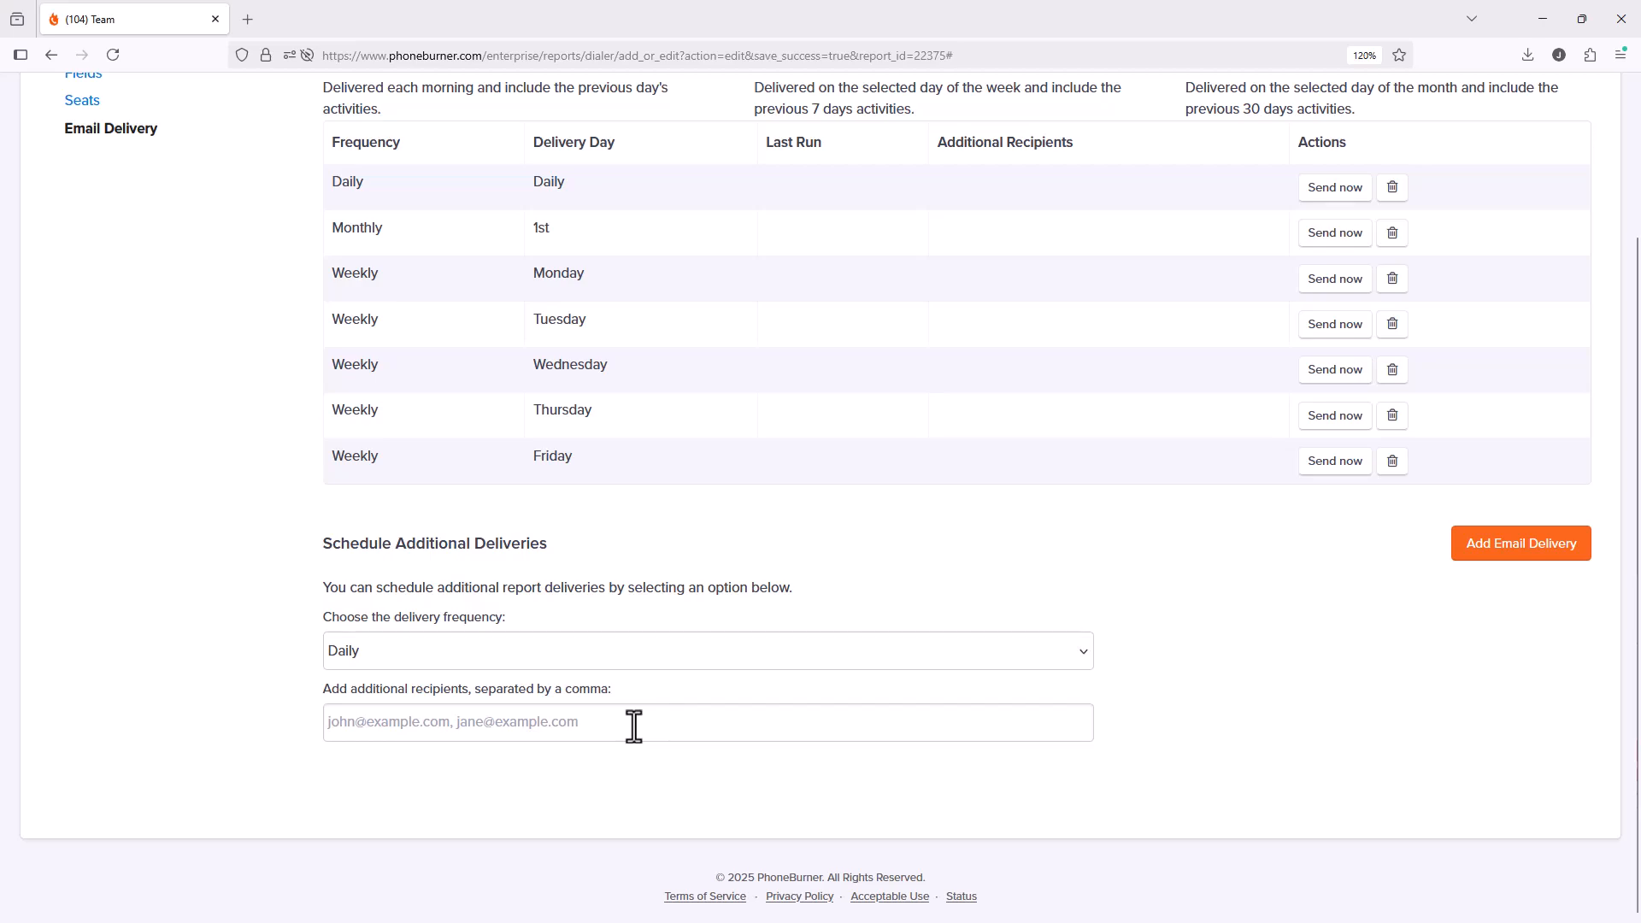
pyautogui.click(633, 659)
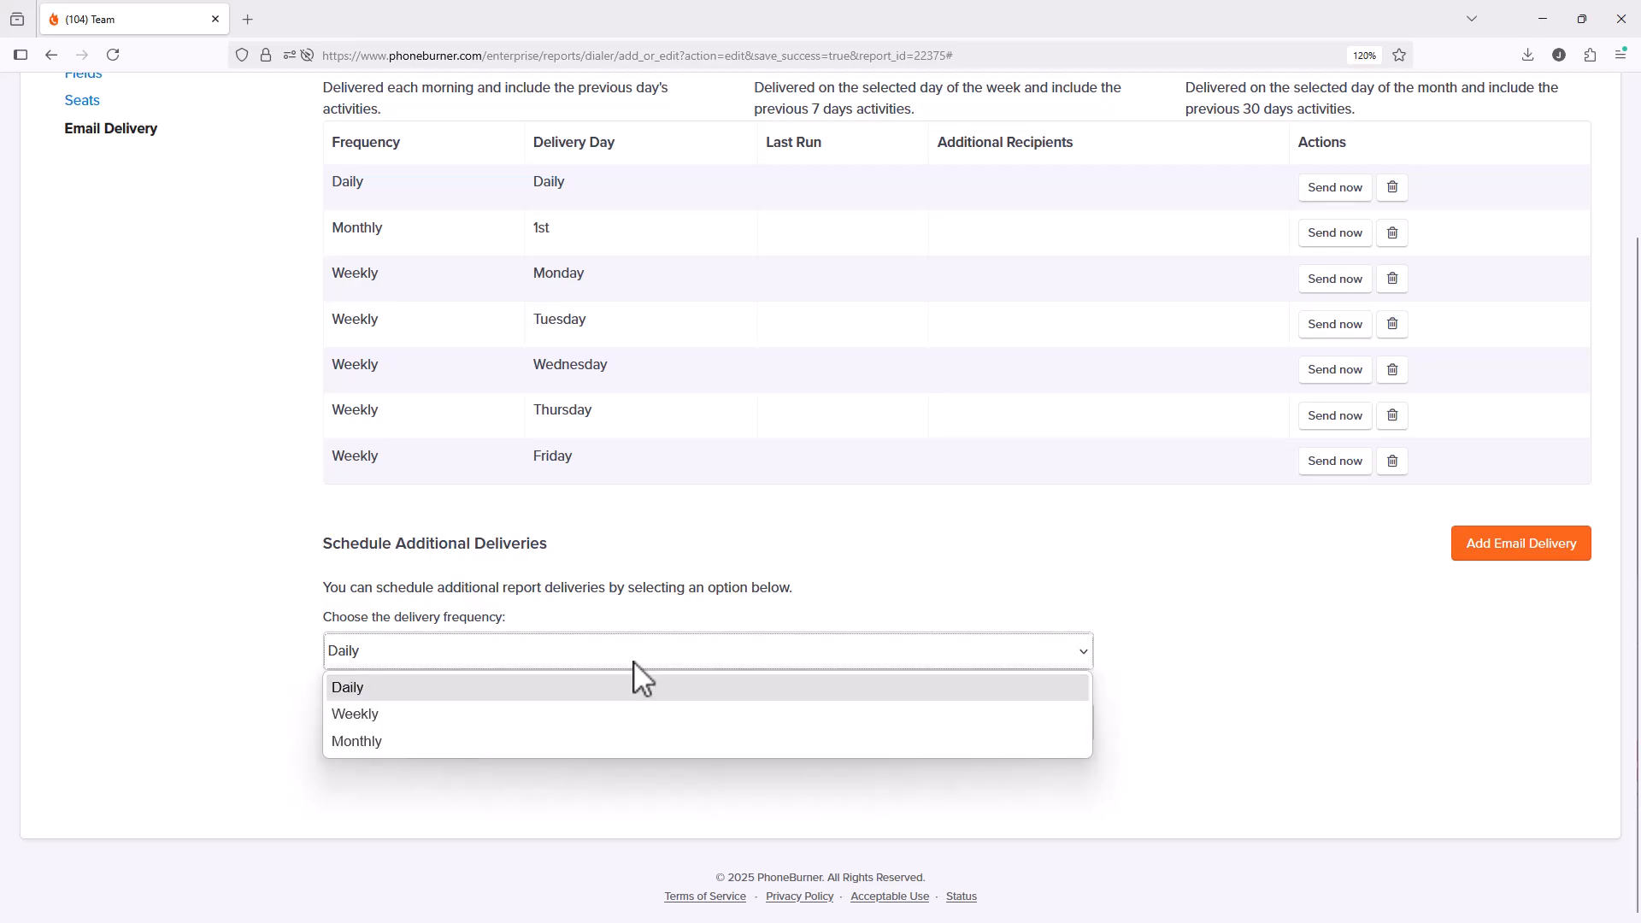
# Step: Add a Monthly delivery on the 2nd, entering an additional recipient's e-mail address
pyautogui.click(515, 742)
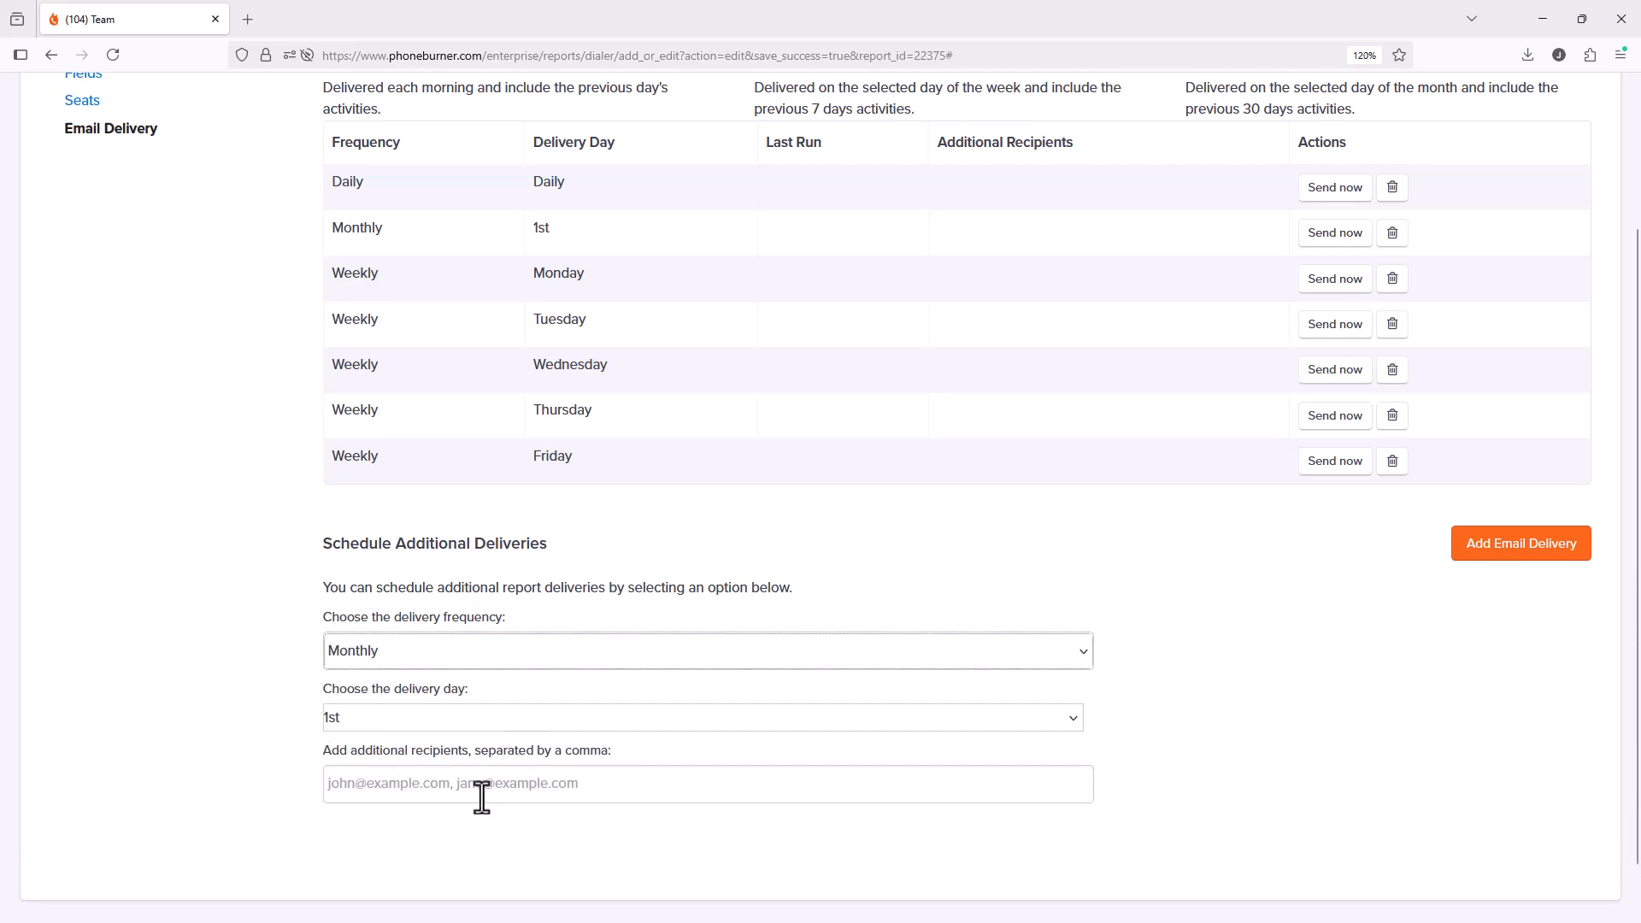
pyautogui.click(481, 798)
pyautogui.click(501, 722)
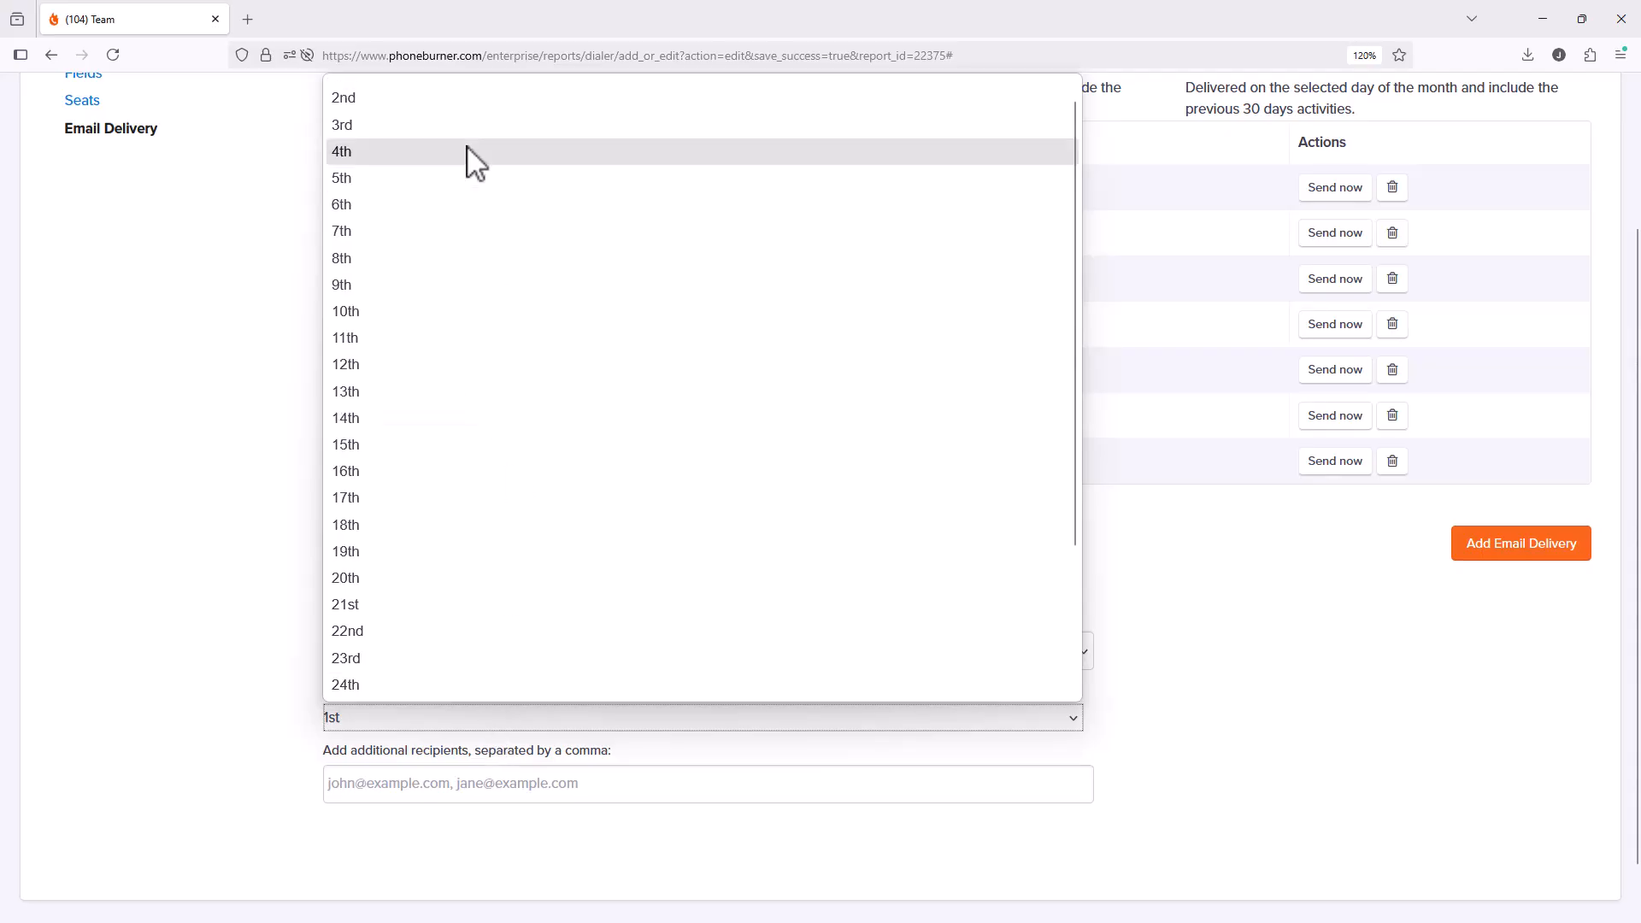
pyautogui.click(442, 101)
pyautogui.click(389, 784)
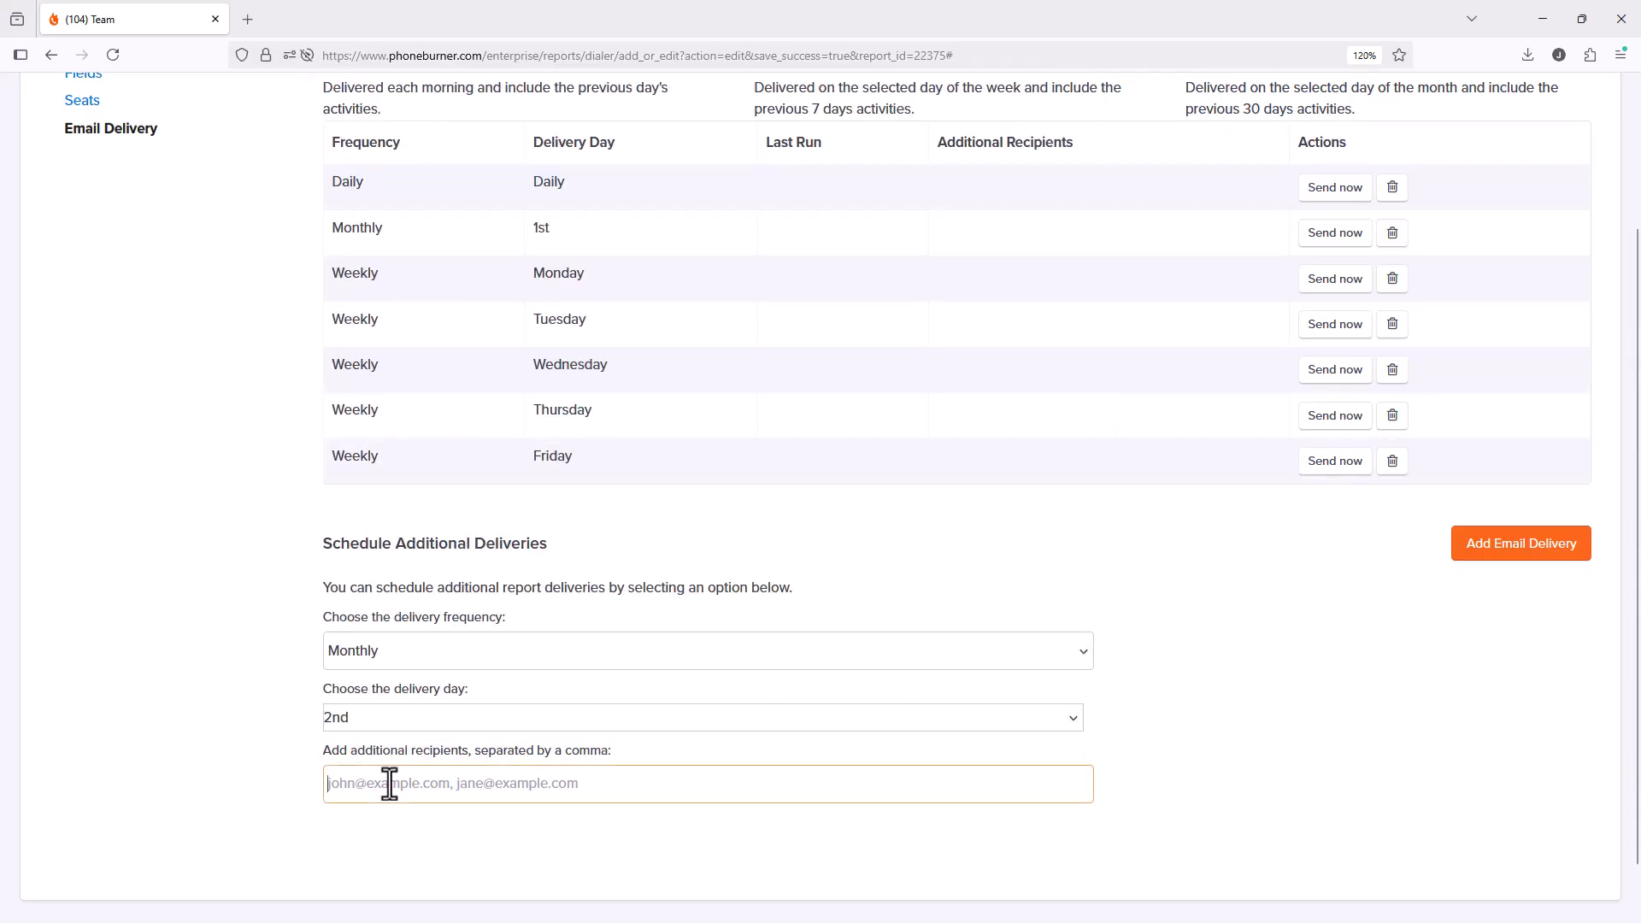
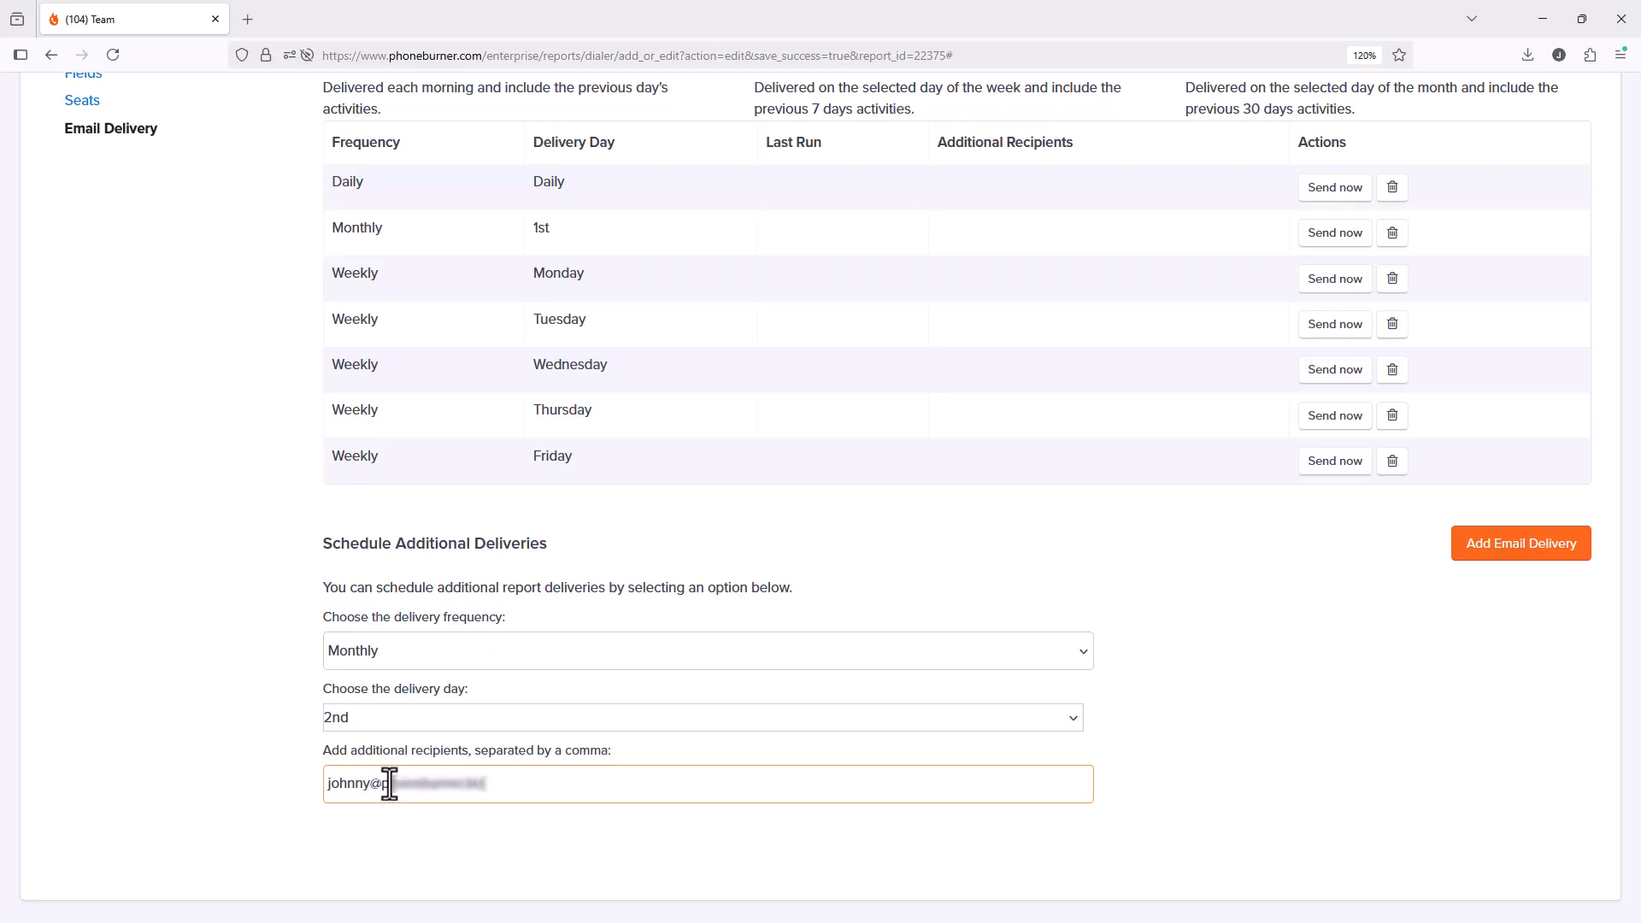
pyautogui.click(1501, 547)
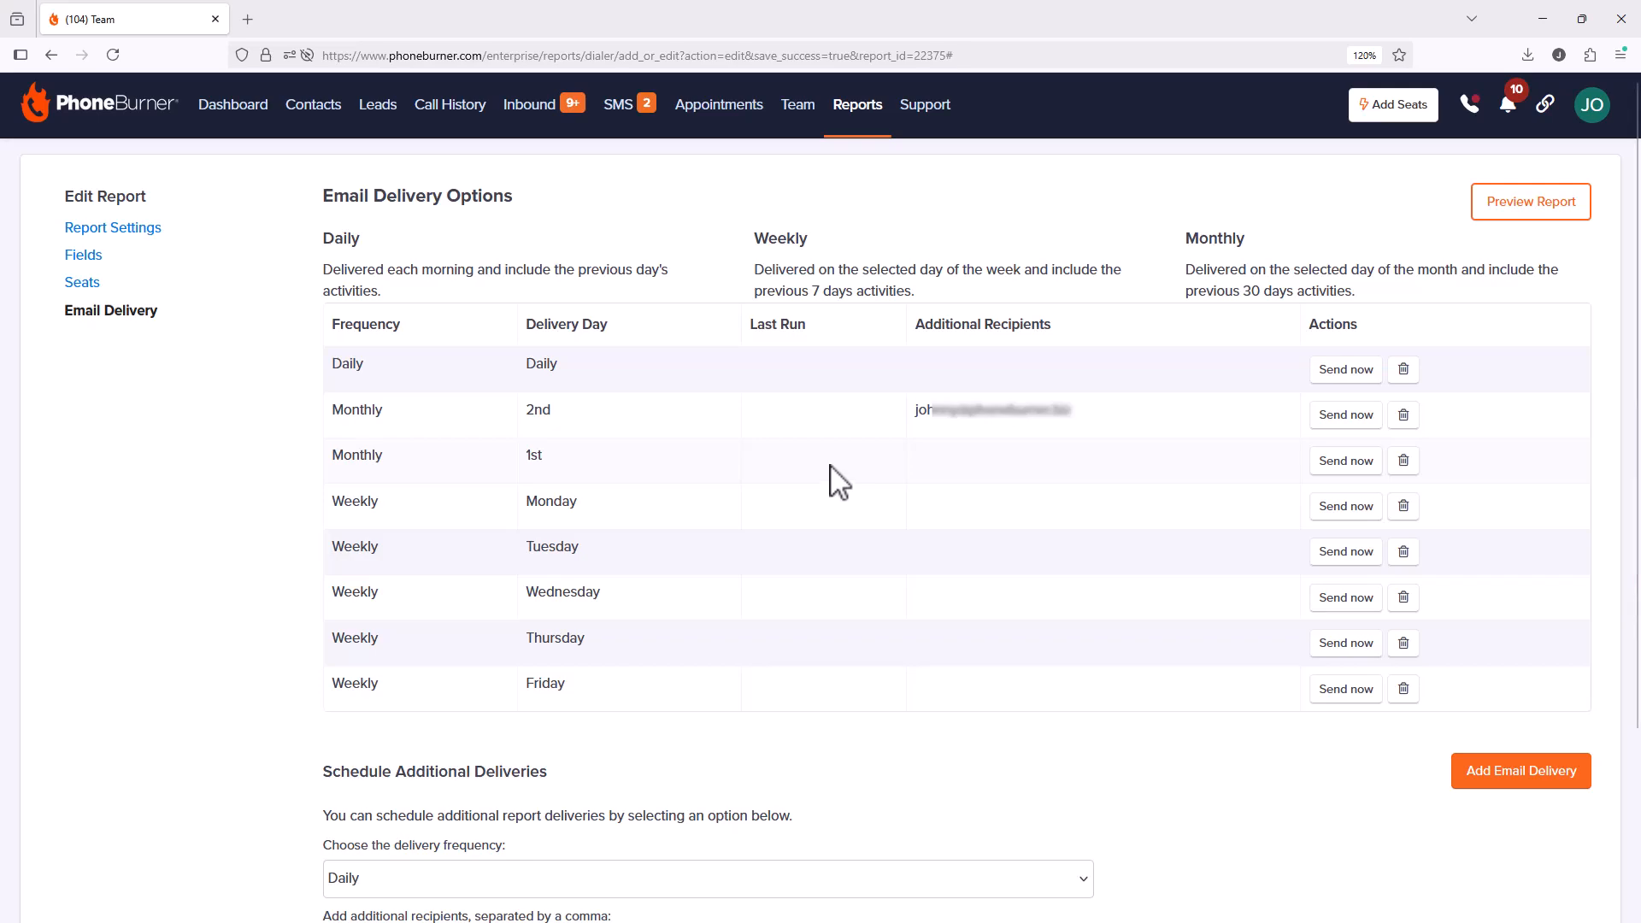
# Step: Add another Monthly delivery pasting the same recipient's e-mail, then return to the Reports list
pyautogui.scroll(-2, 832, 489)
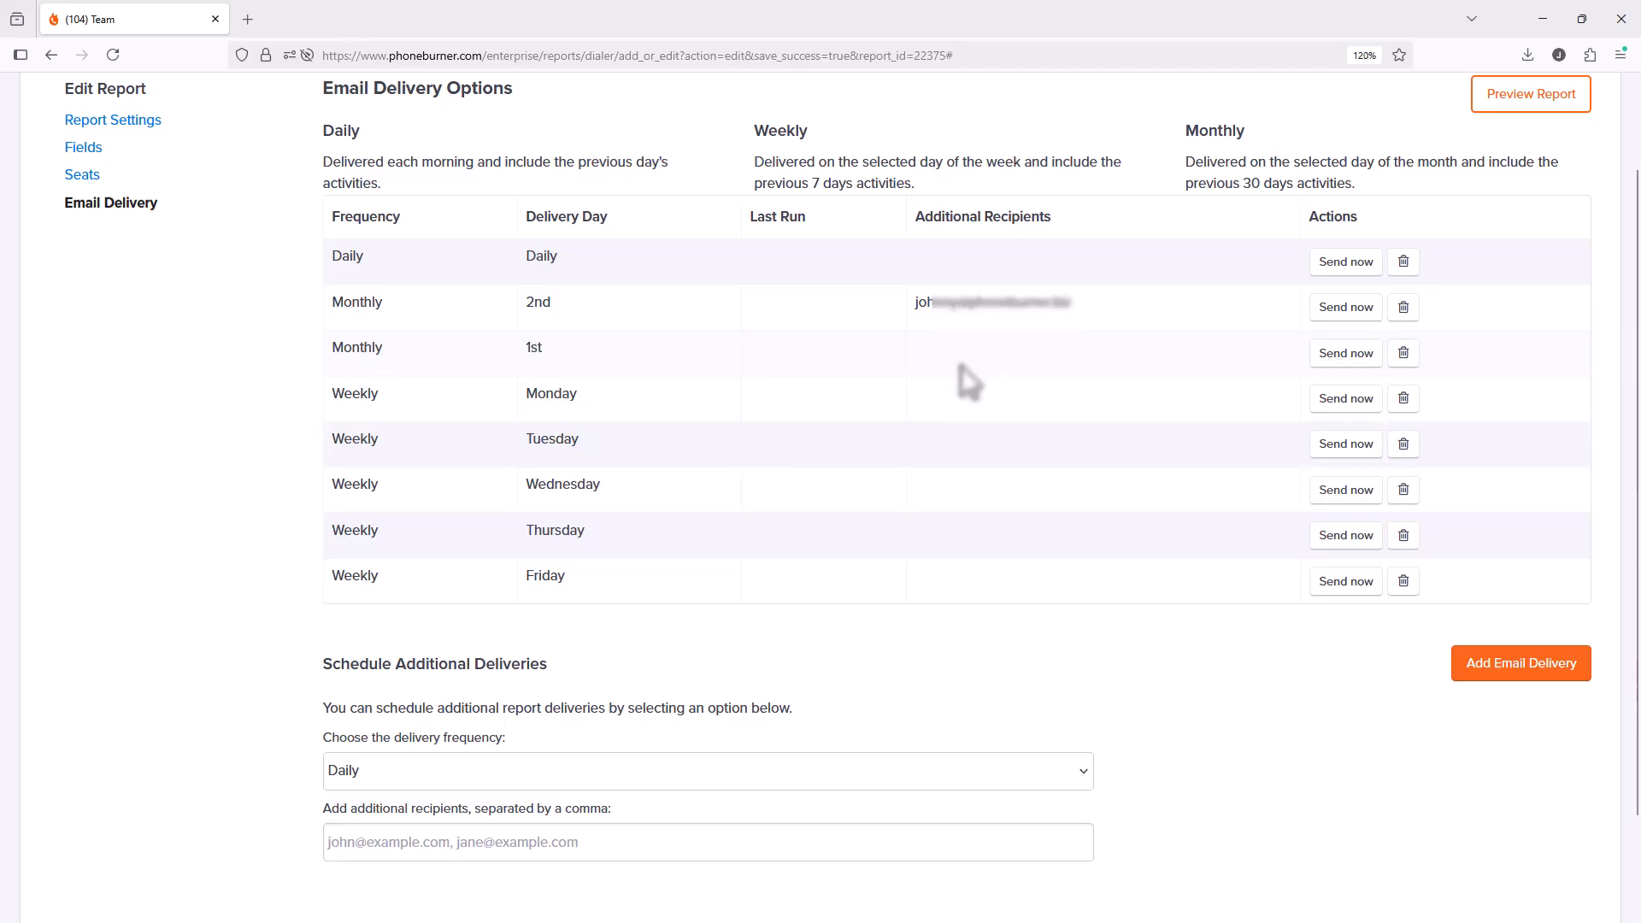
pyautogui.moveTo(1079, 304); pyautogui.dragTo(913, 304)
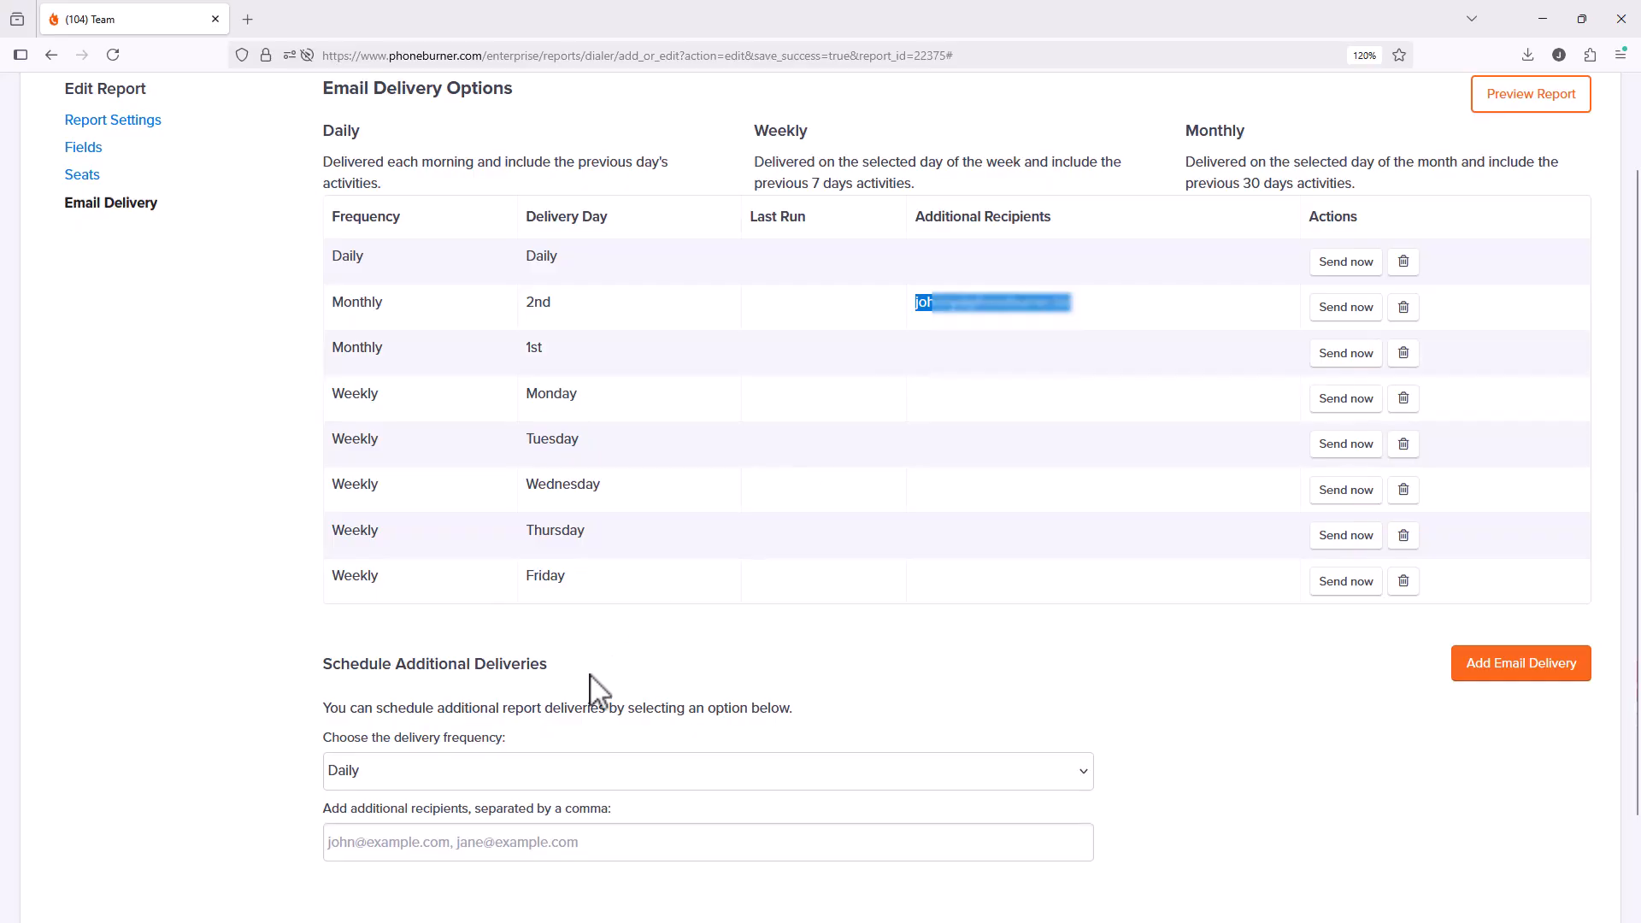
pyautogui.click(442, 783)
pyautogui.click(382, 861)
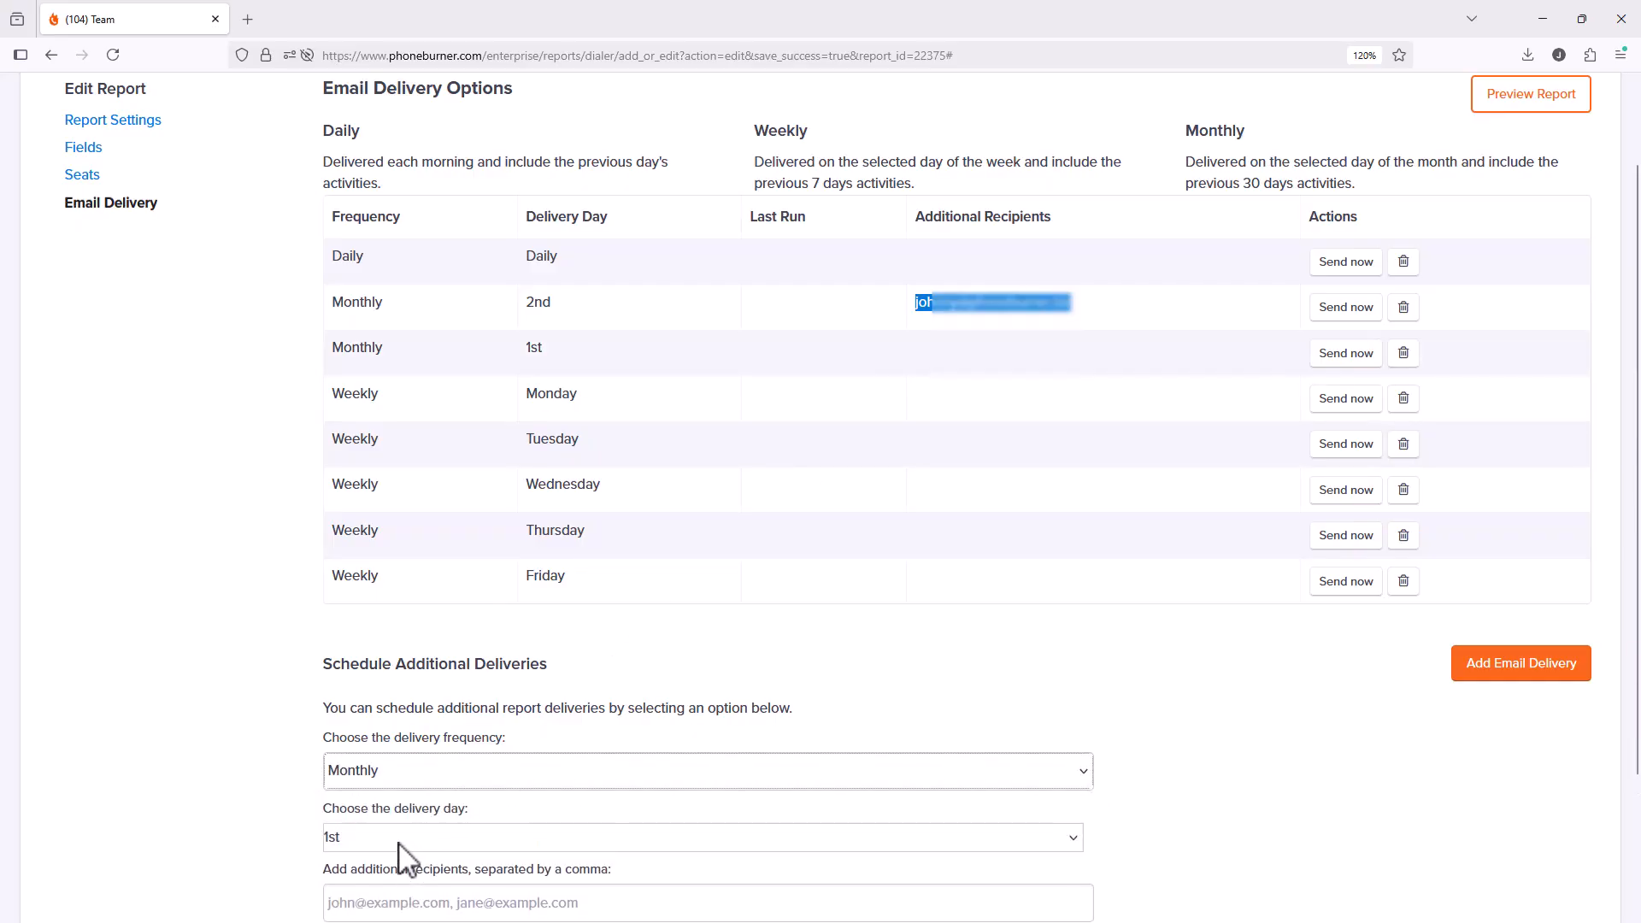
pyautogui.scroll(-1, 913, 726)
pyautogui.scroll(-3, 913, 727)
pyautogui.click(458, 725)
pyautogui.hotkey('ctrl', 'v')
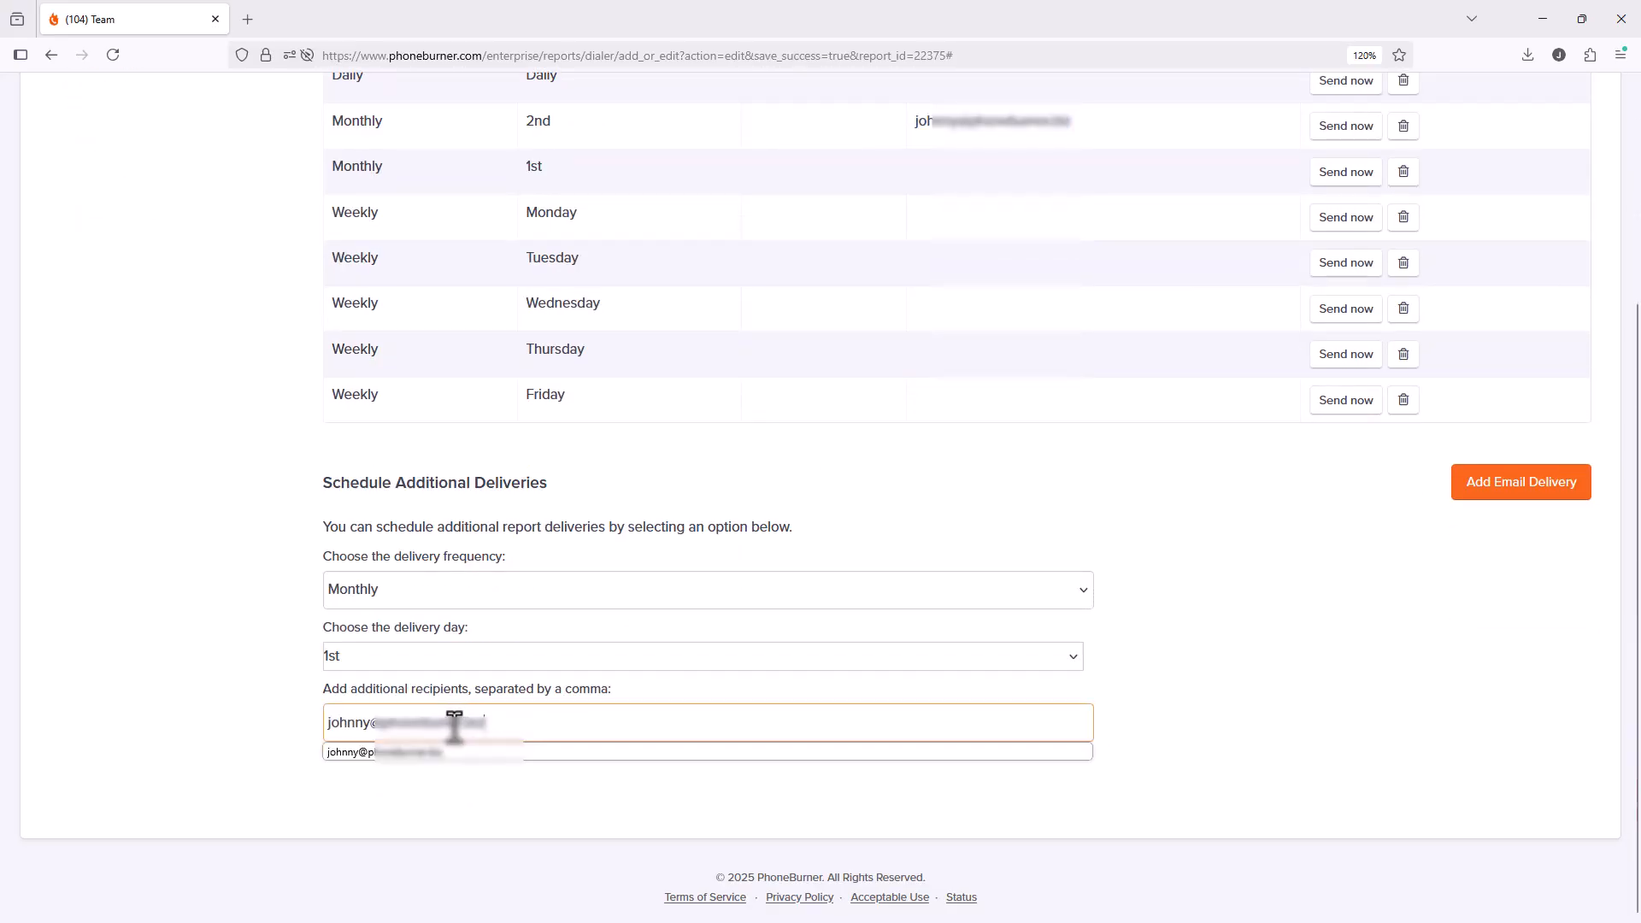
pyautogui.click(1498, 498)
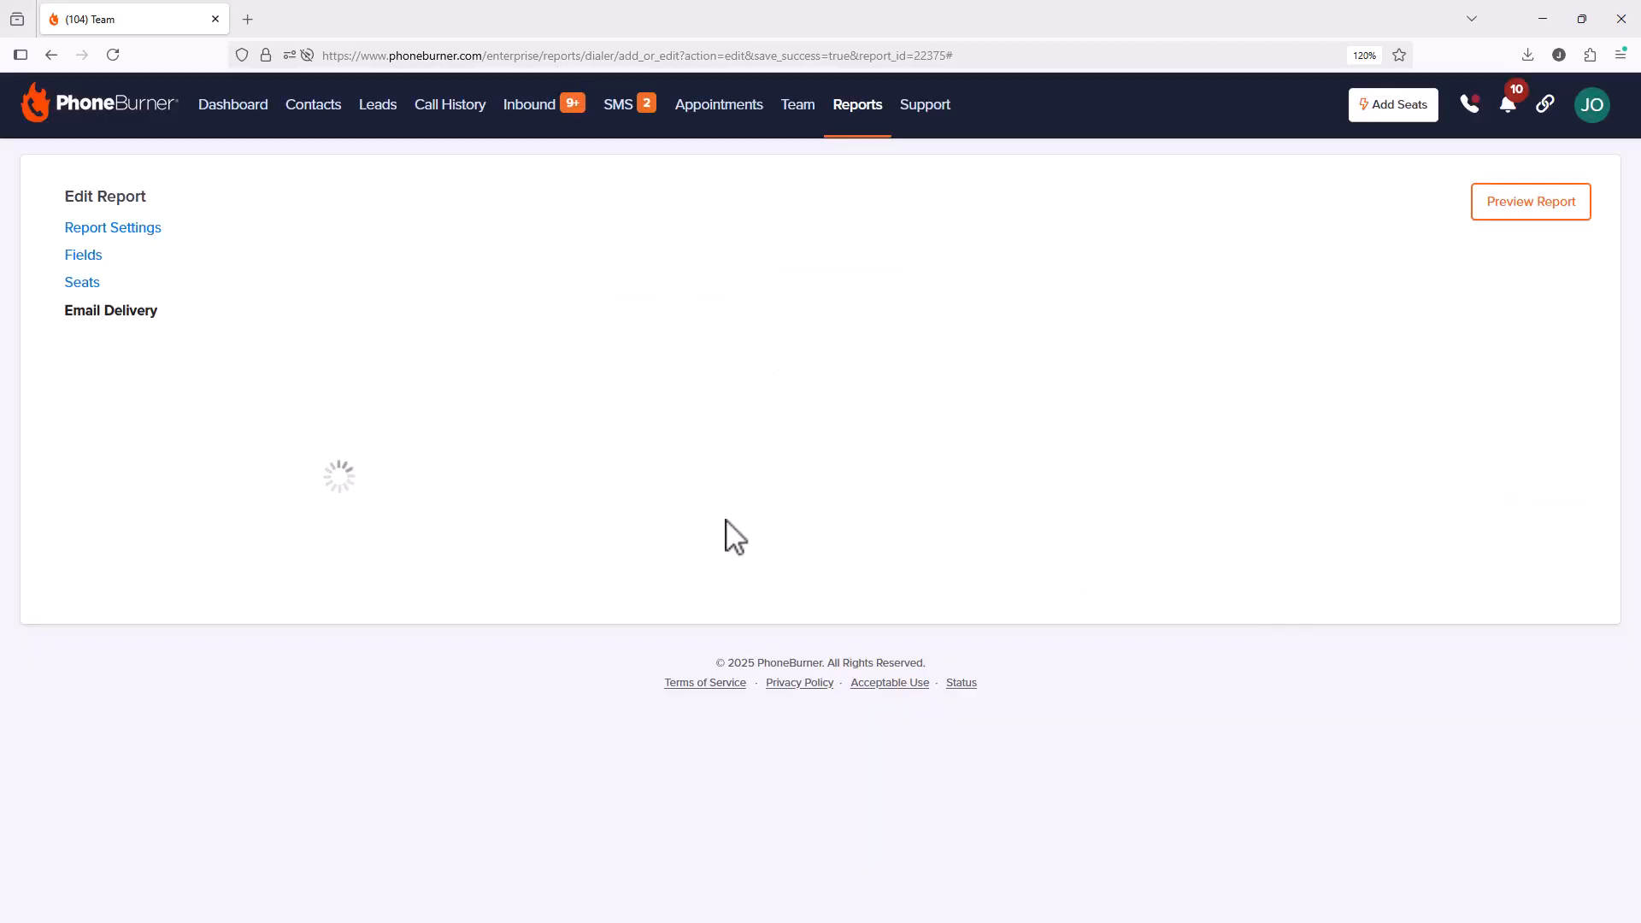
pyautogui.click(146, 328)
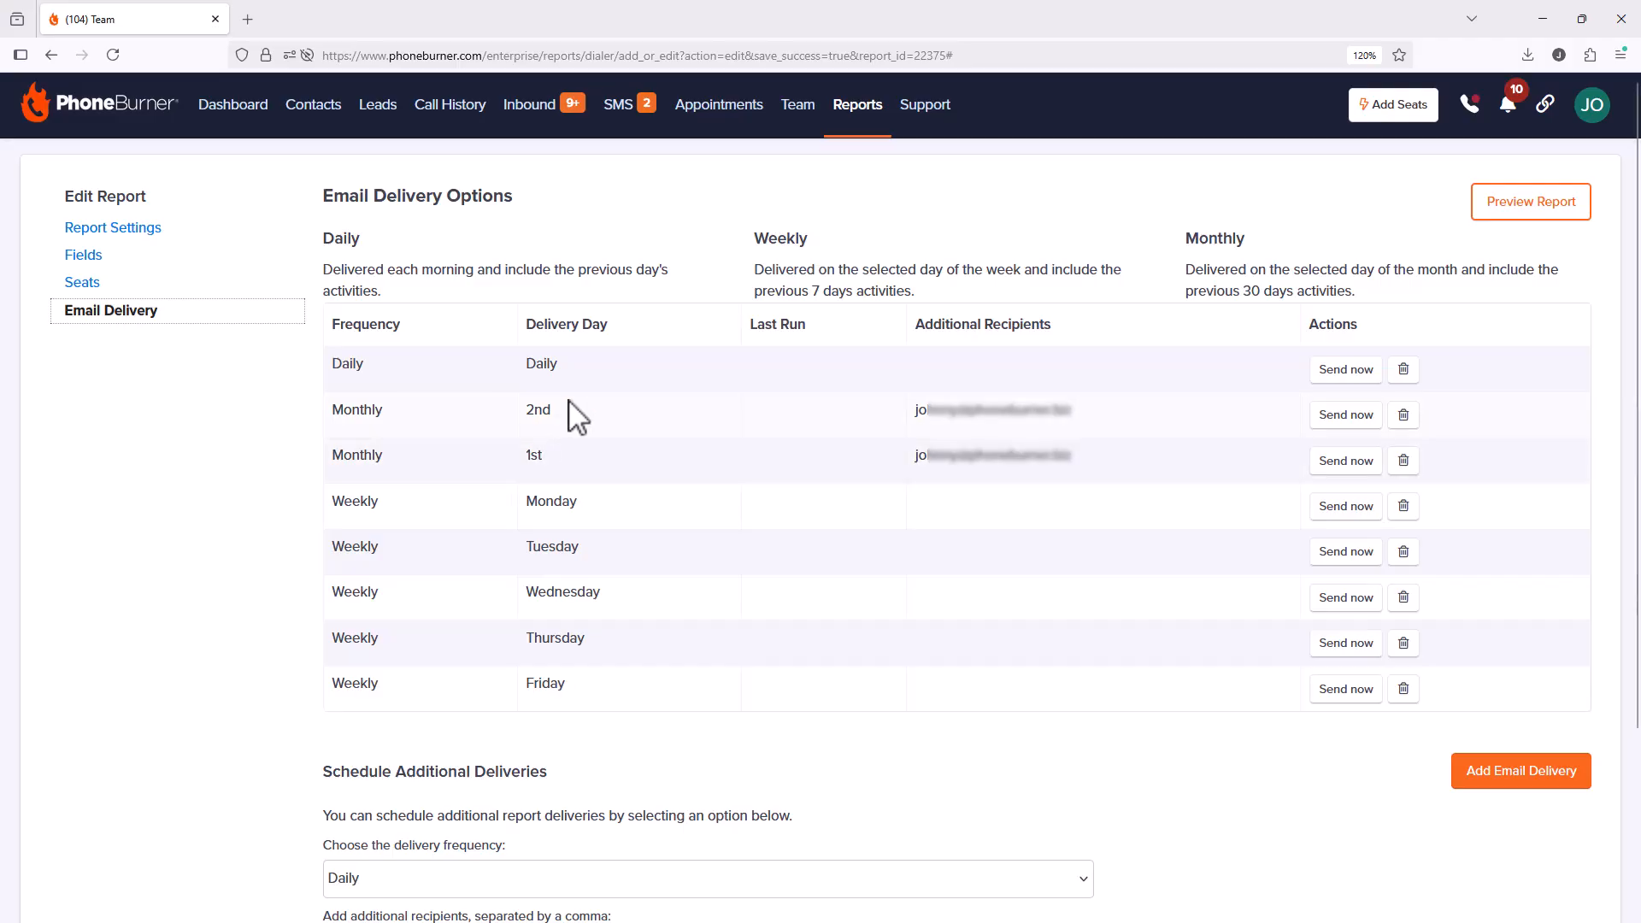
pyautogui.click(865, 130)
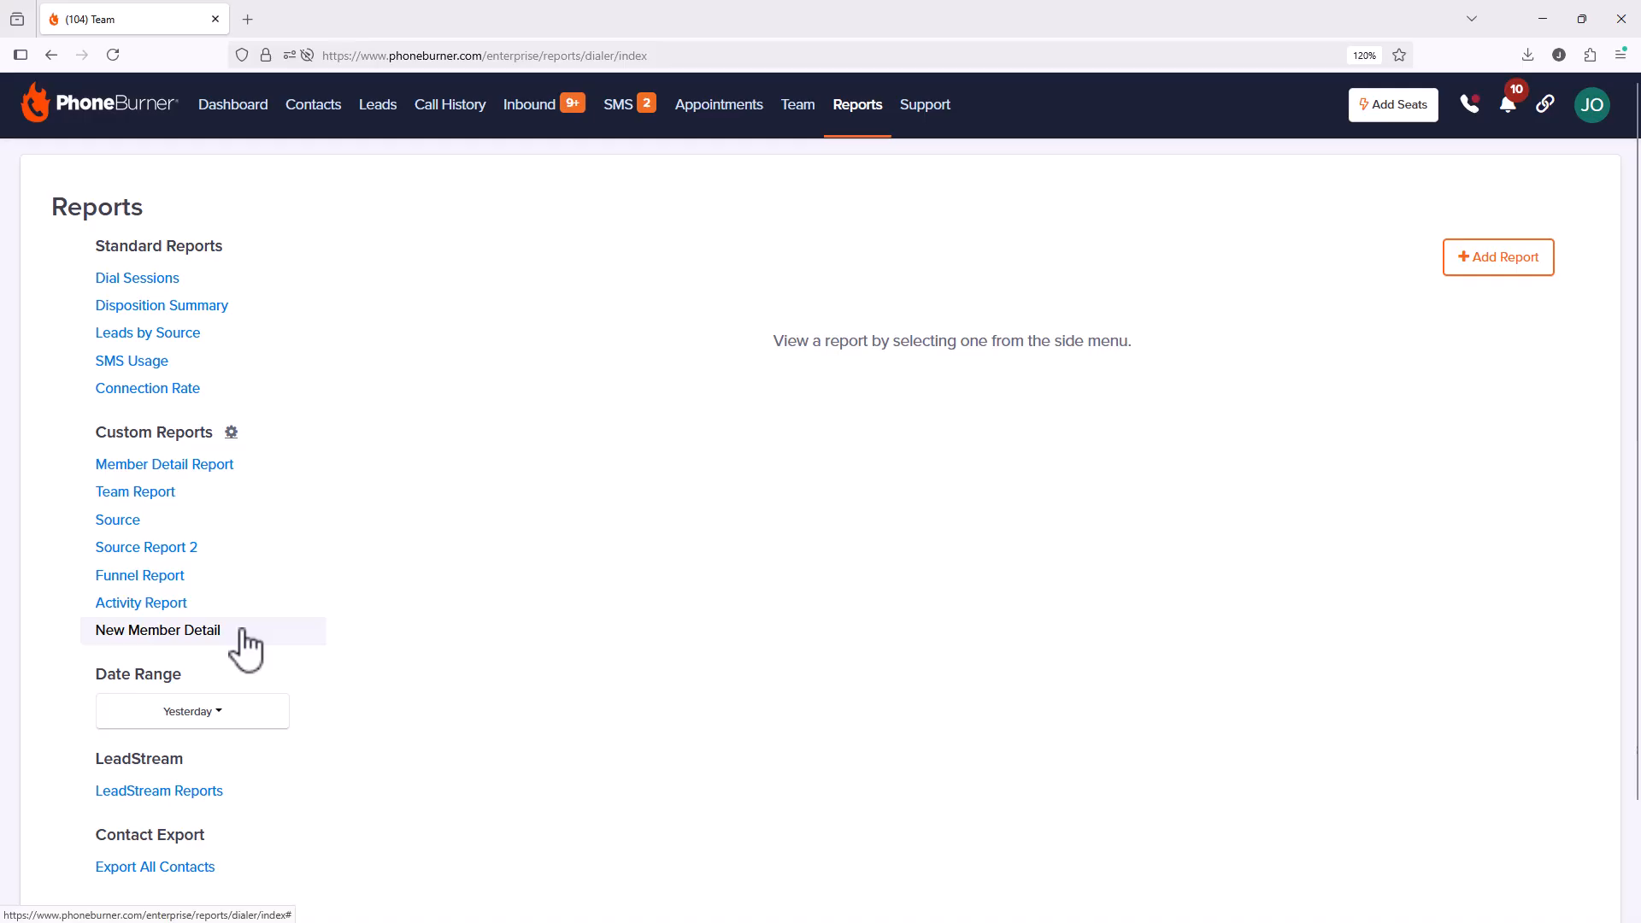
# Step: Open New Member Detail for 08/05/2025–09/03/2025 and review its chart and agent table: 689 calls, 111 talks
pyautogui.click(196, 632)
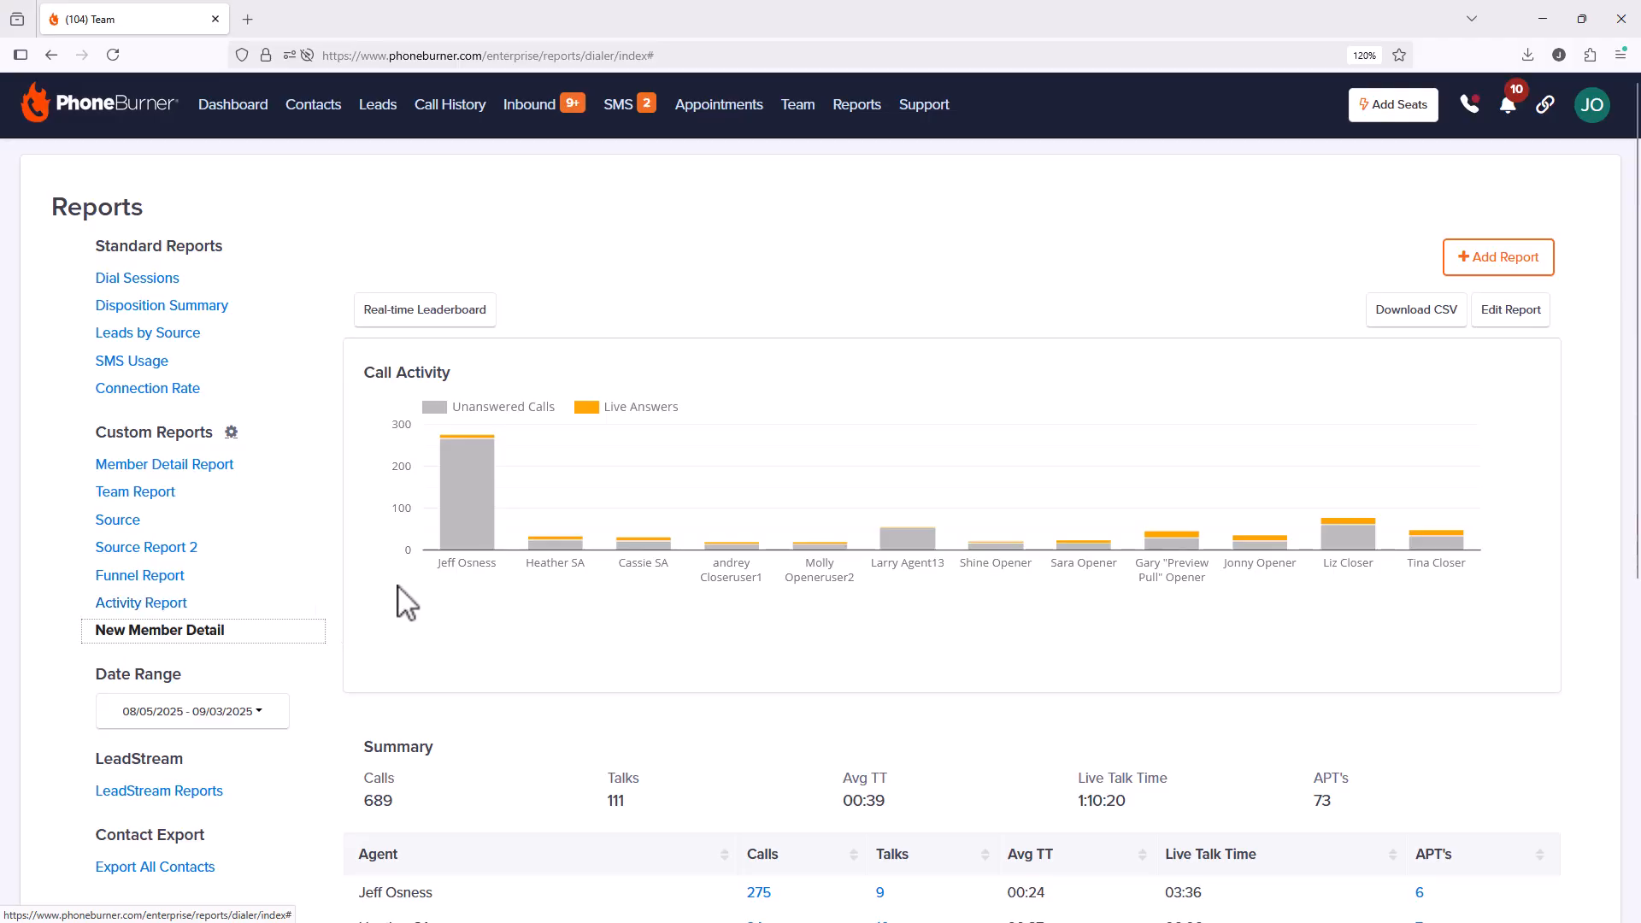
pyautogui.scroll(-5, 406, 603)
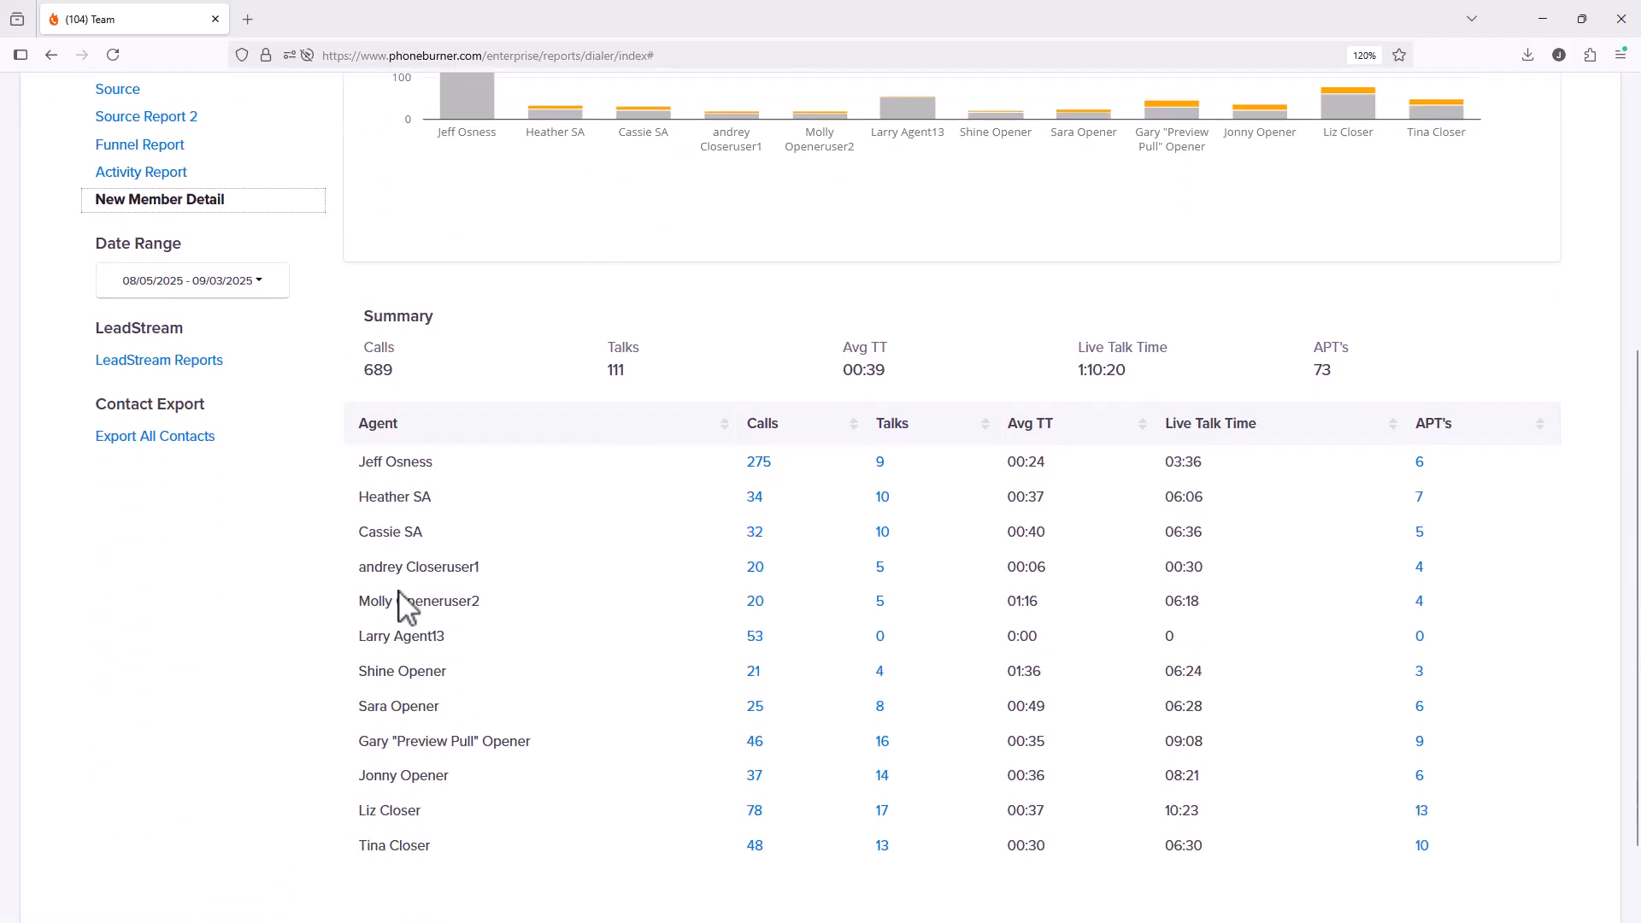
pyautogui.scroll(3, 407, 603)
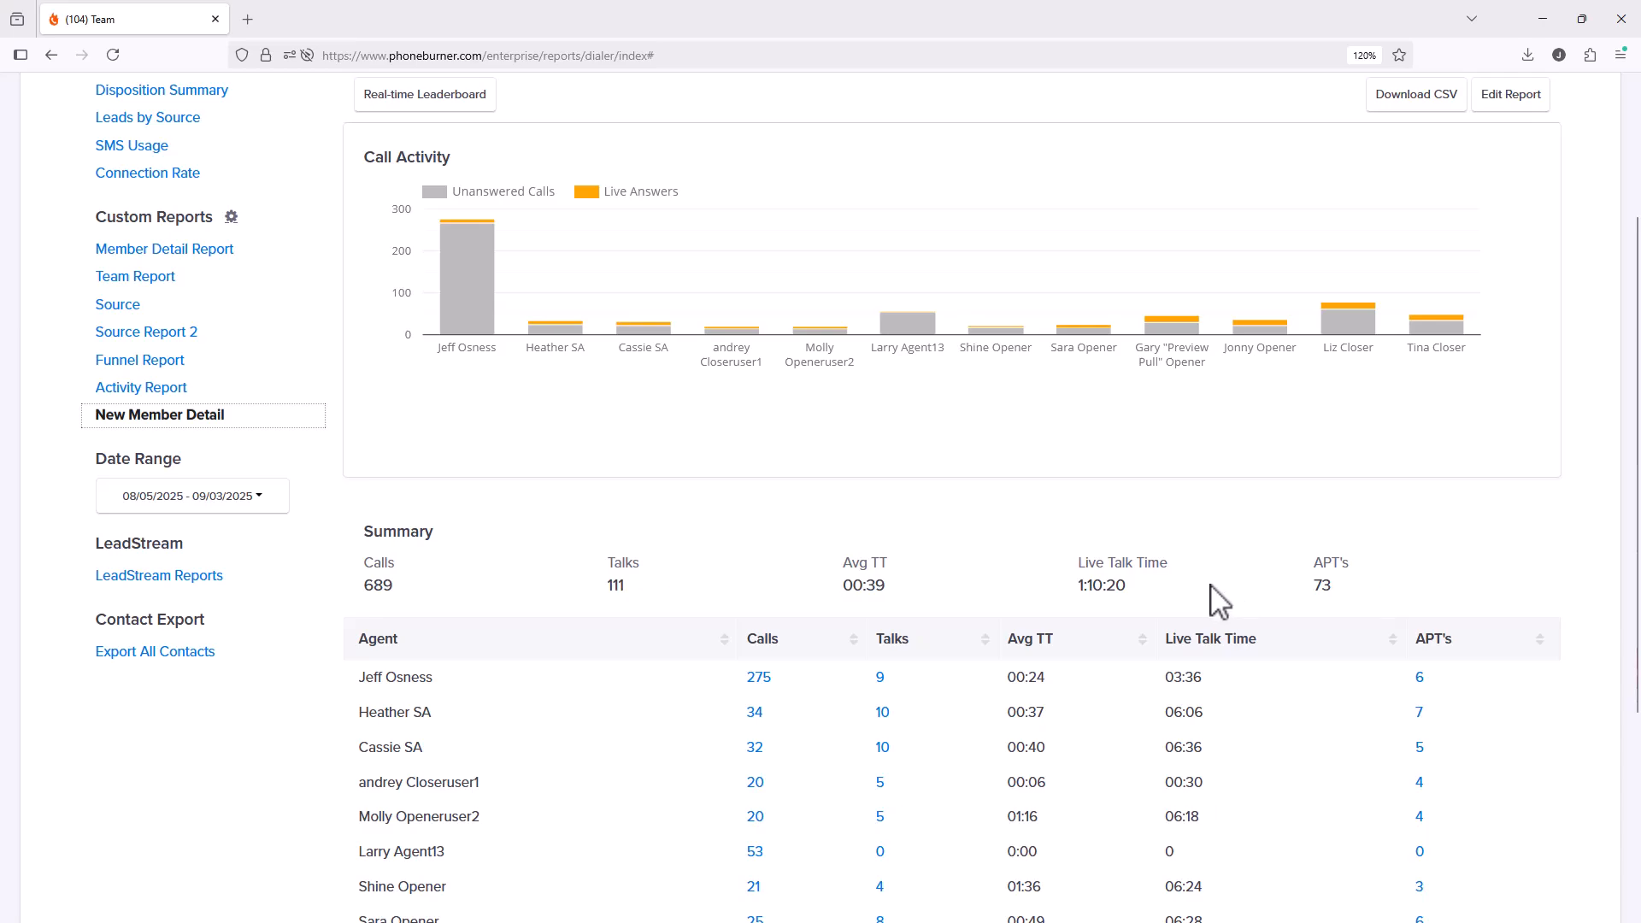
pyautogui.scroll(2, 1201, 607)
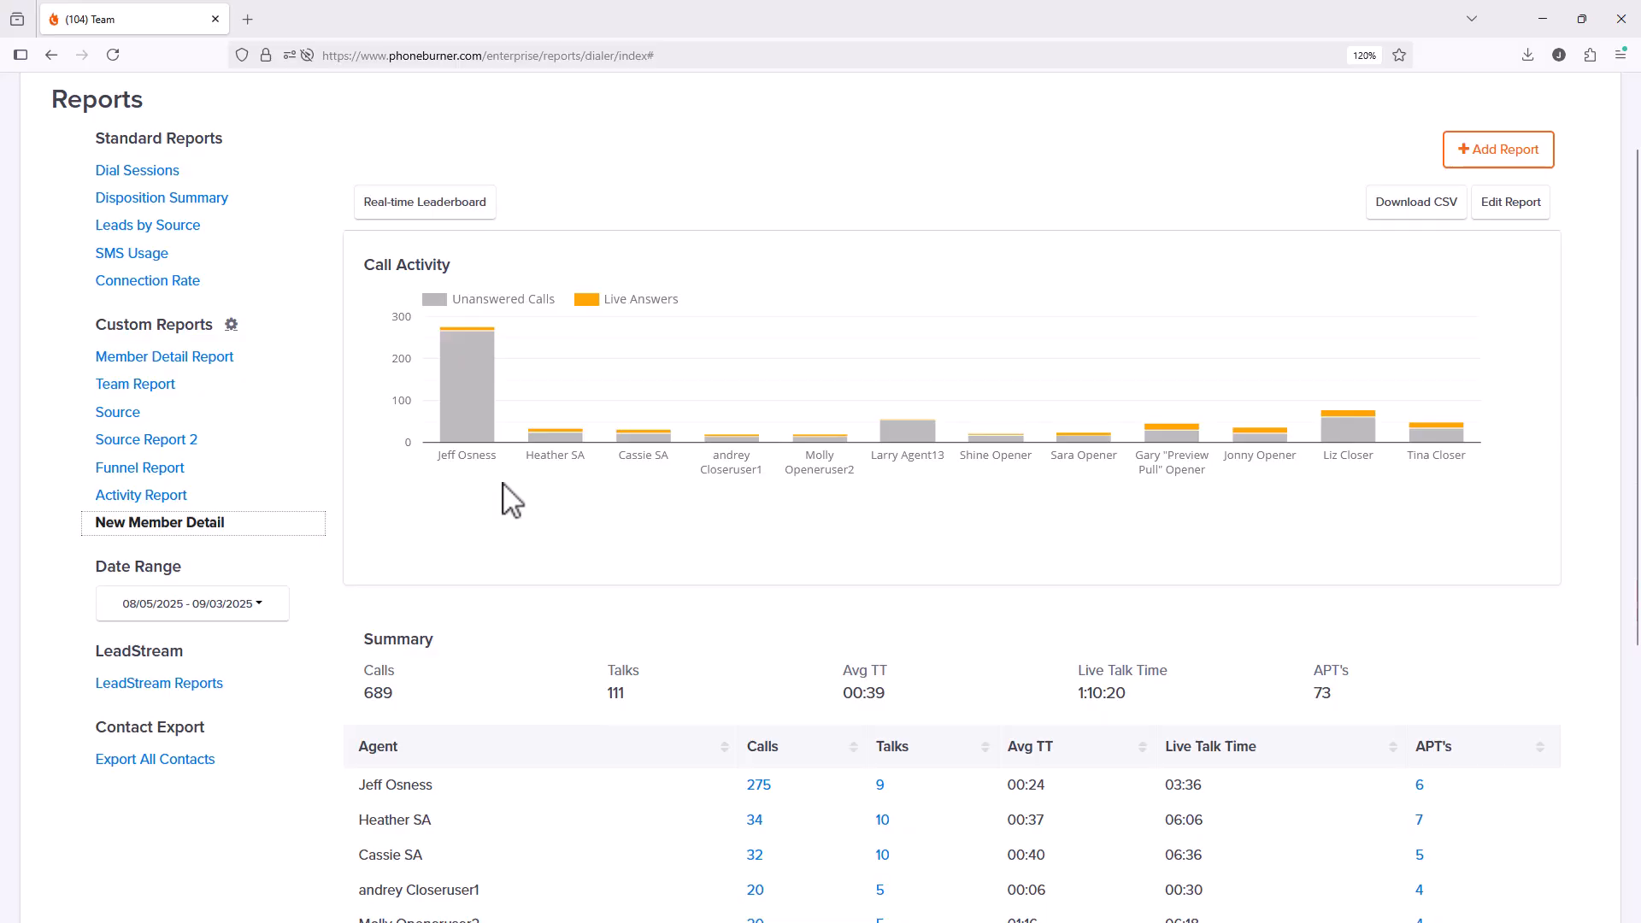
pyautogui.scroll(-5, 511, 500)
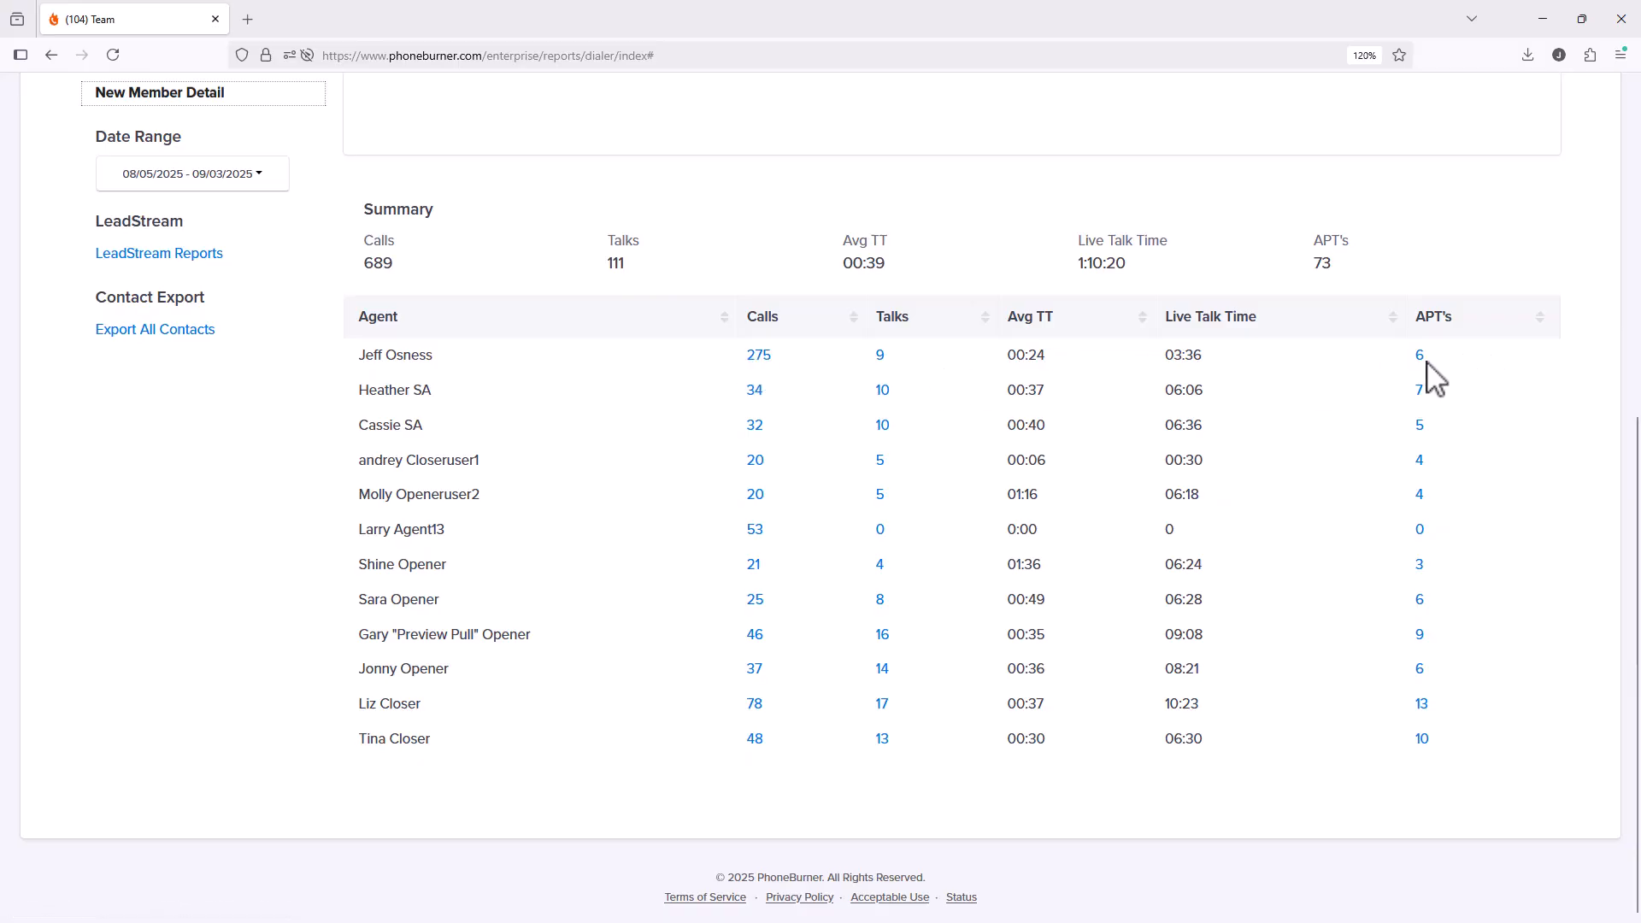
# Step: Drill into the top agent's 275 calls and load the first 8/11/2025 call's recording
pyautogui.click(763, 359)
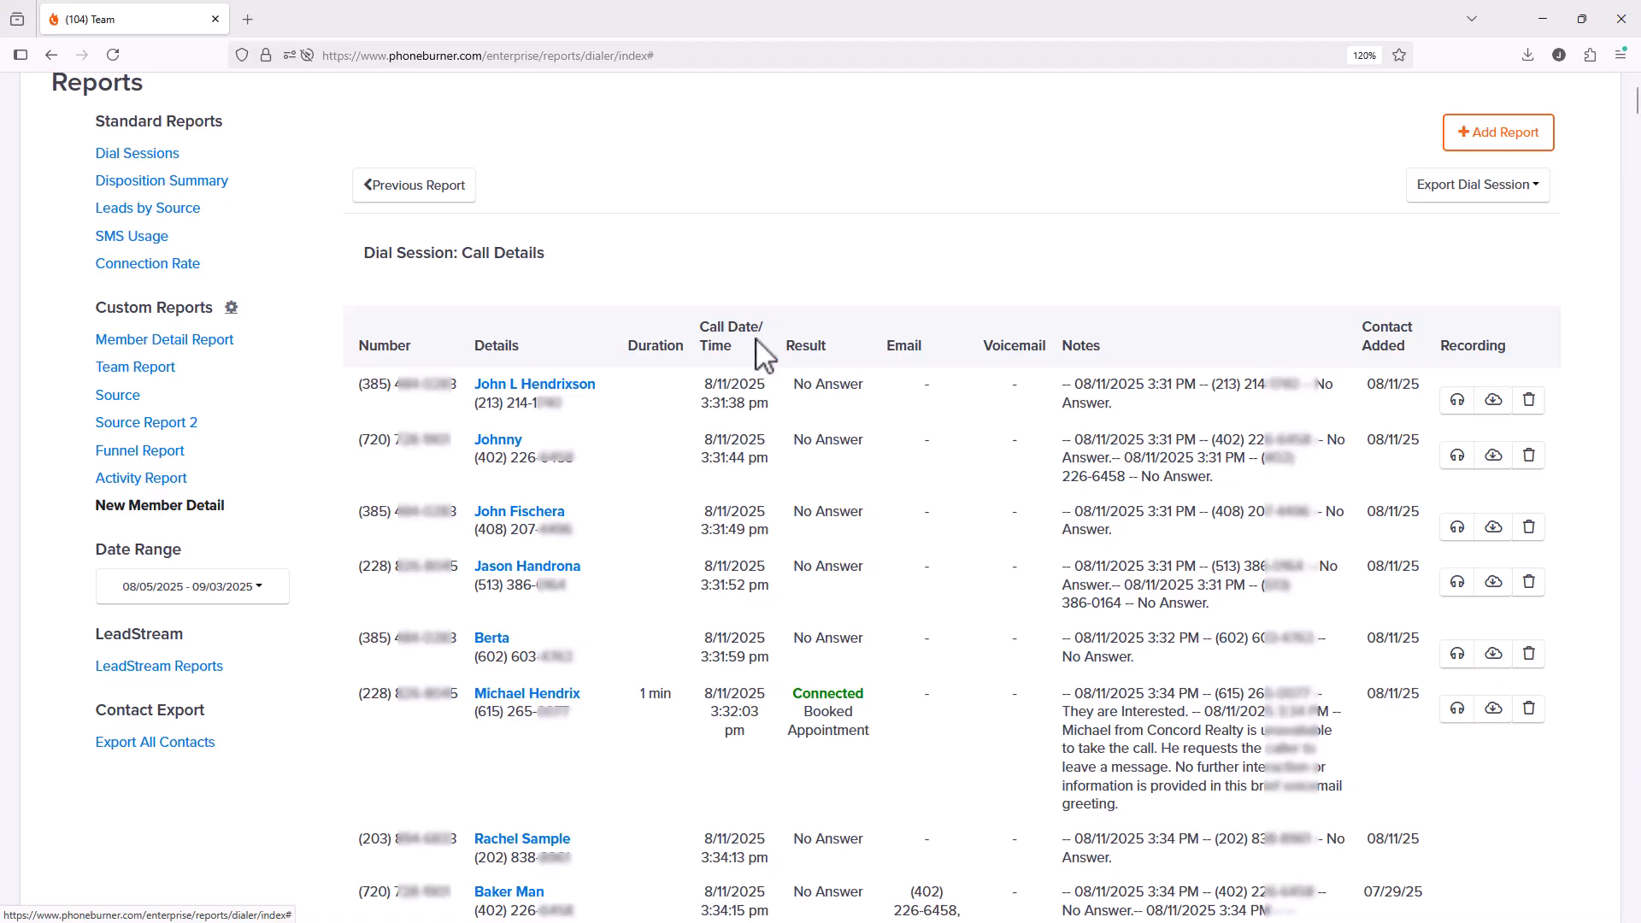
pyautogui.click(1457, 400)
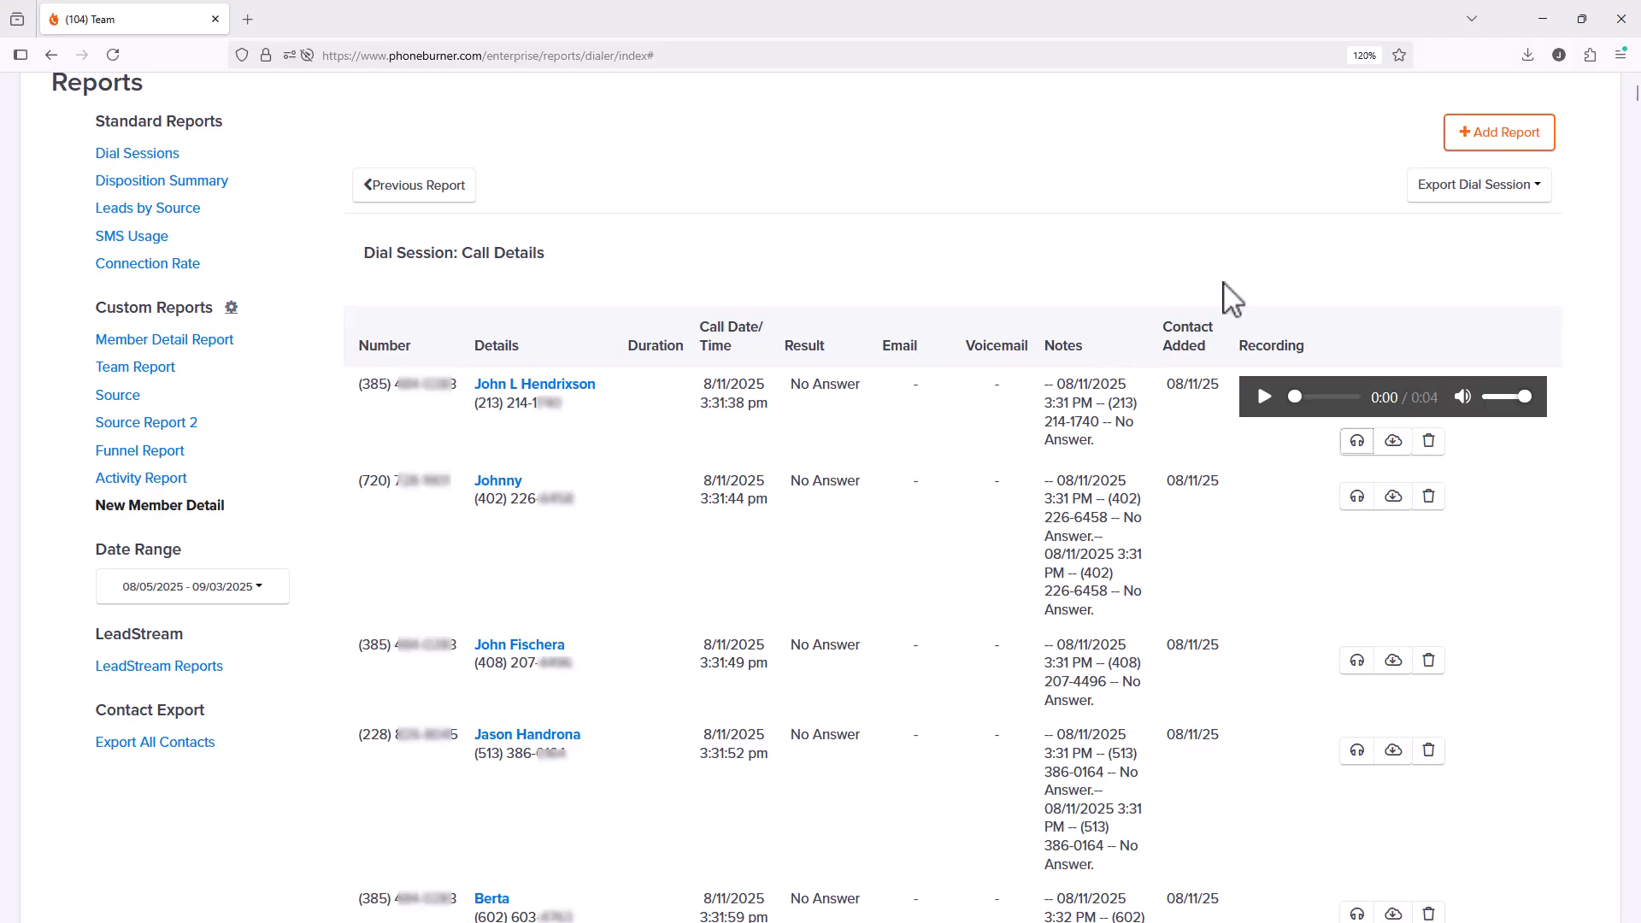
pyautogui.click(1475, 189)
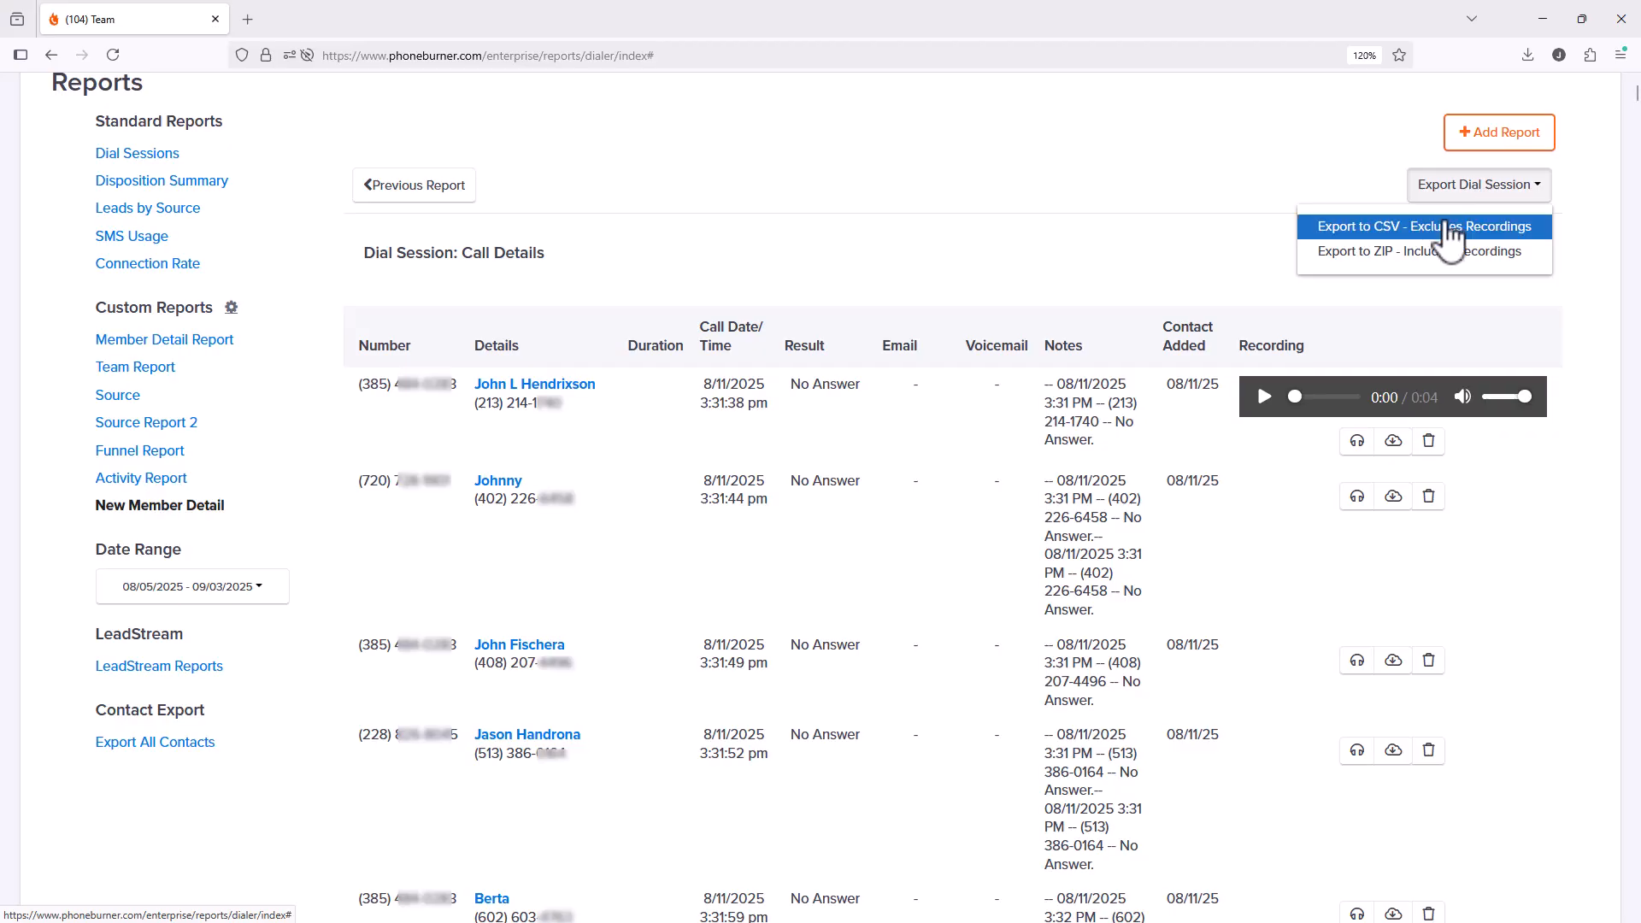
# Step: Export the call details to CSV without recordings and open details(9).csv in Excel
pyautogui.click(1451, 228)
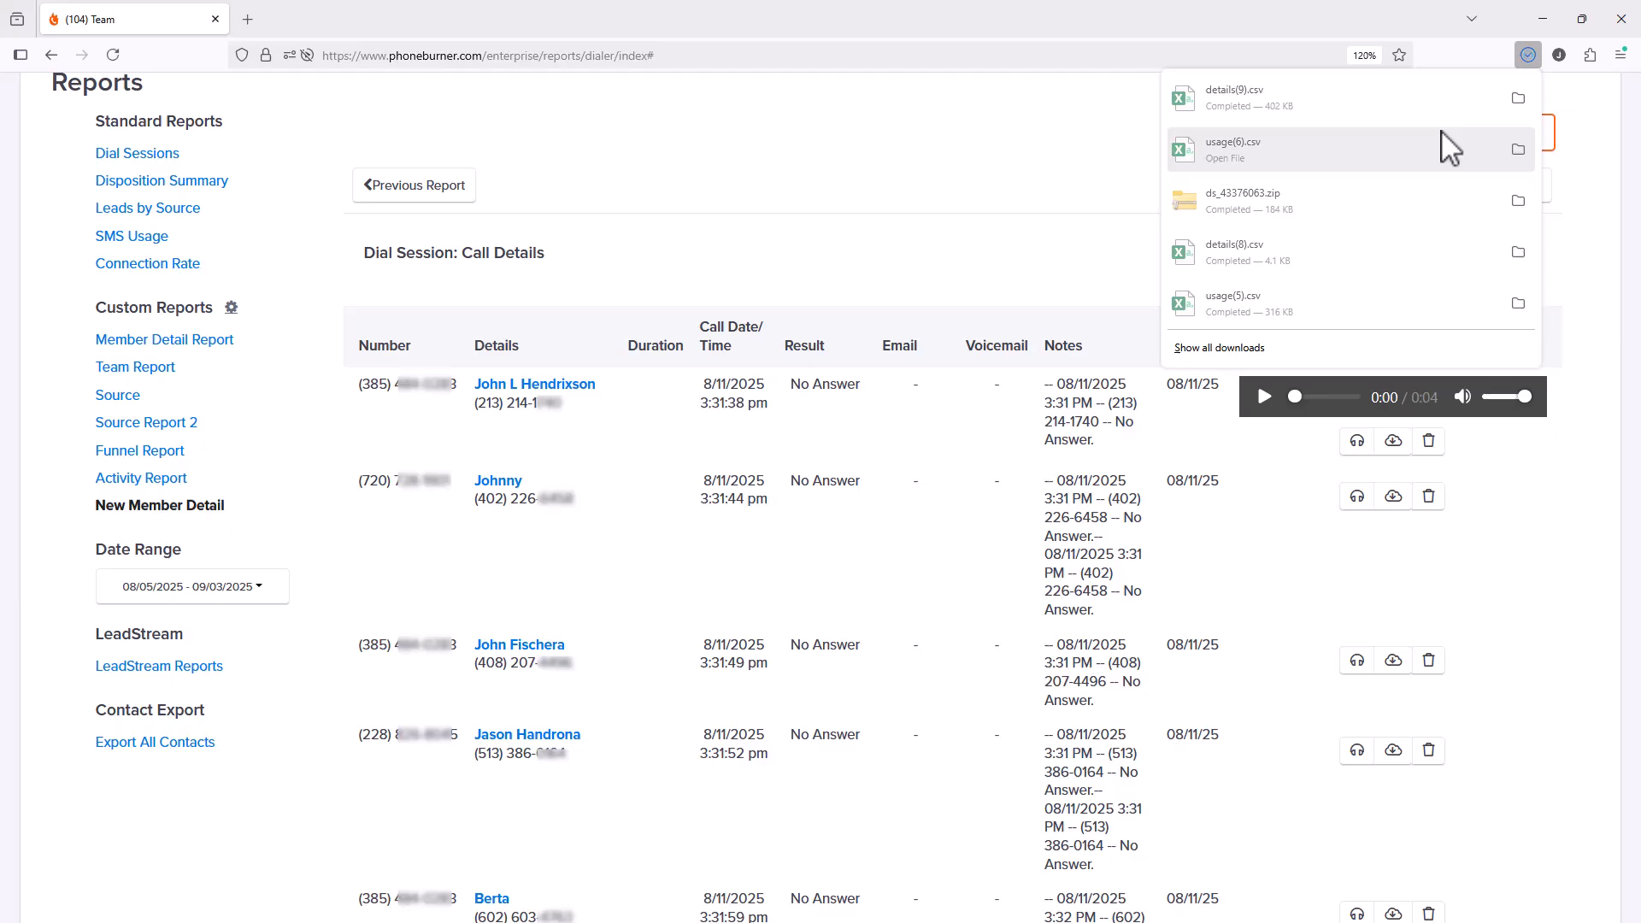
pyautogui.click(1269, 101)
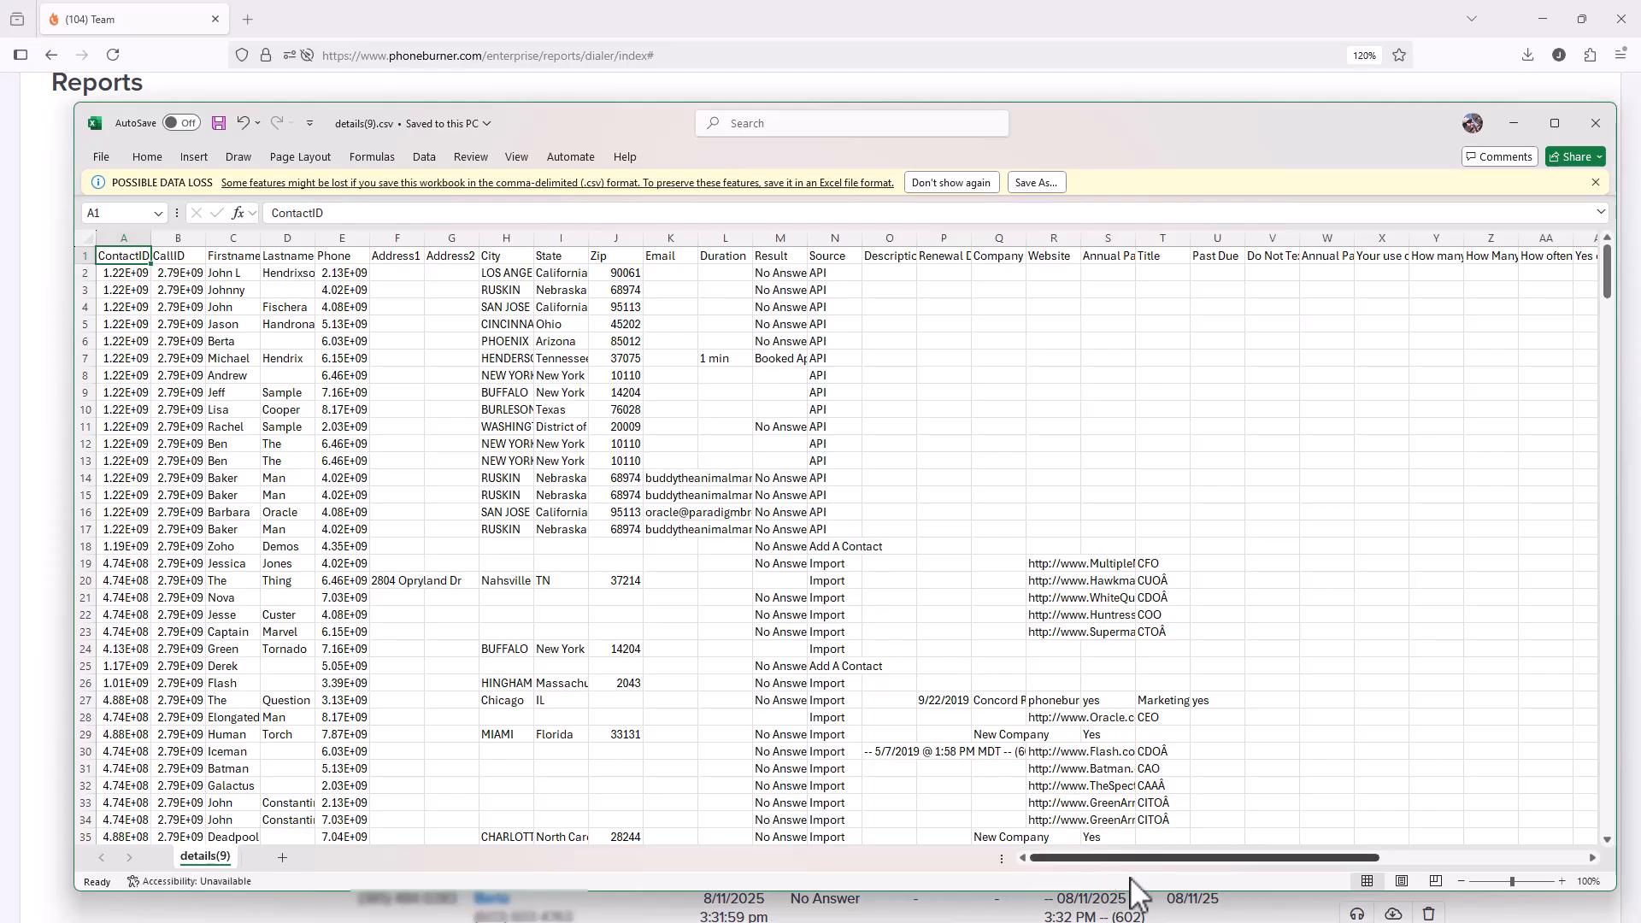
pyautogui.moveTo(1143, 853); pyautogui.dragTo(1384, 865)
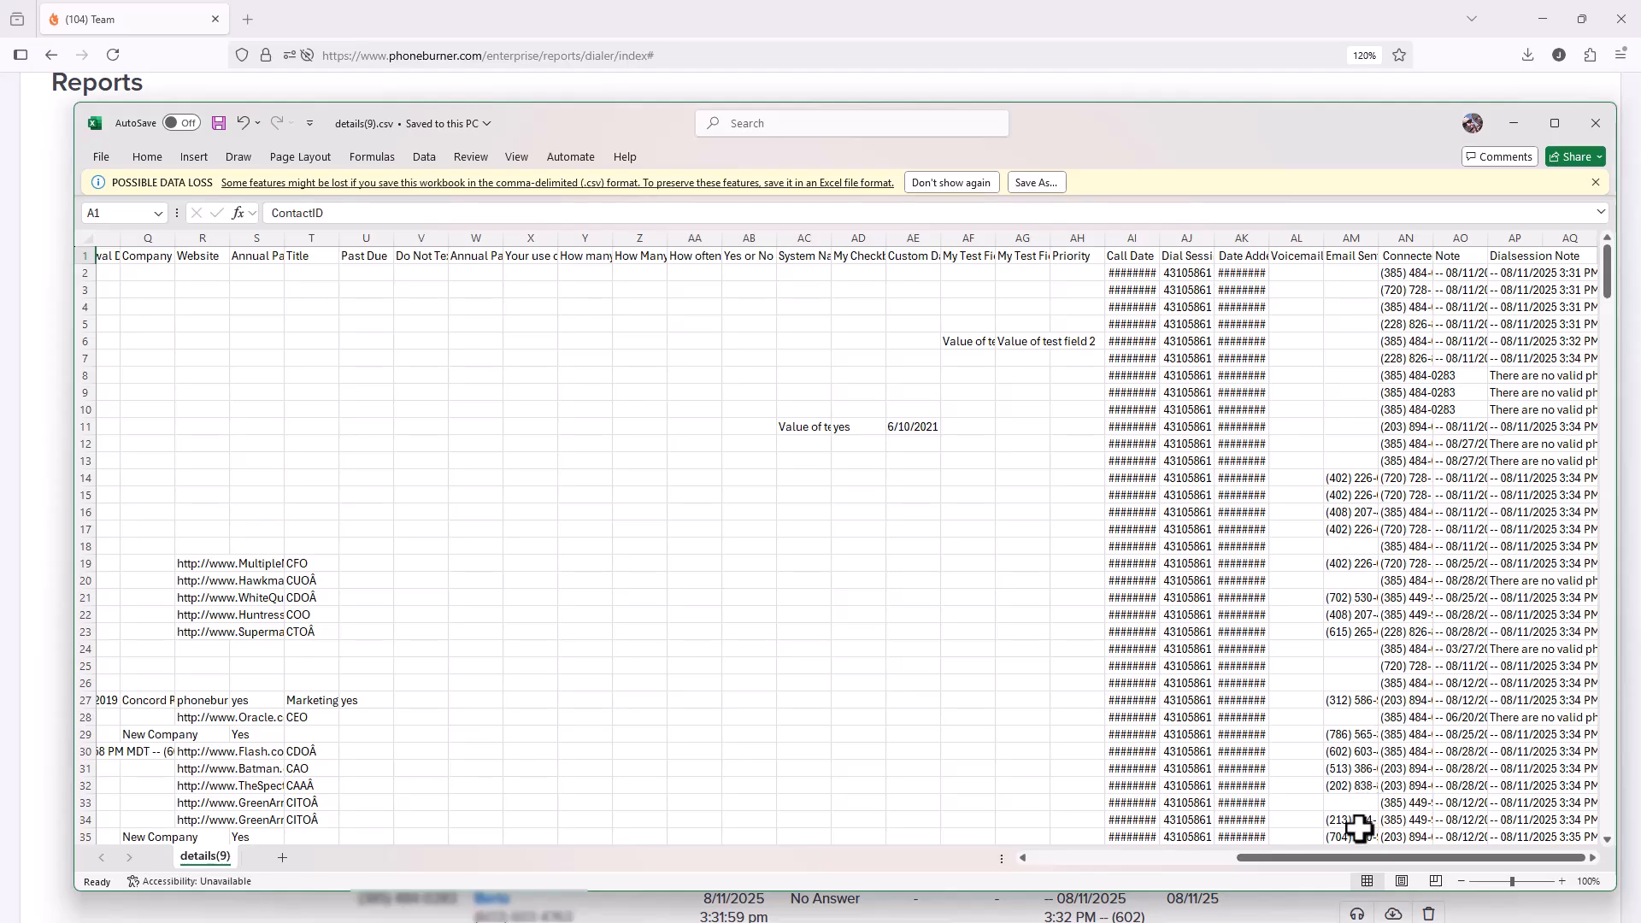
pyautogui.moveTo(1359, 856); pyautogui.dragTo(1120, 856)
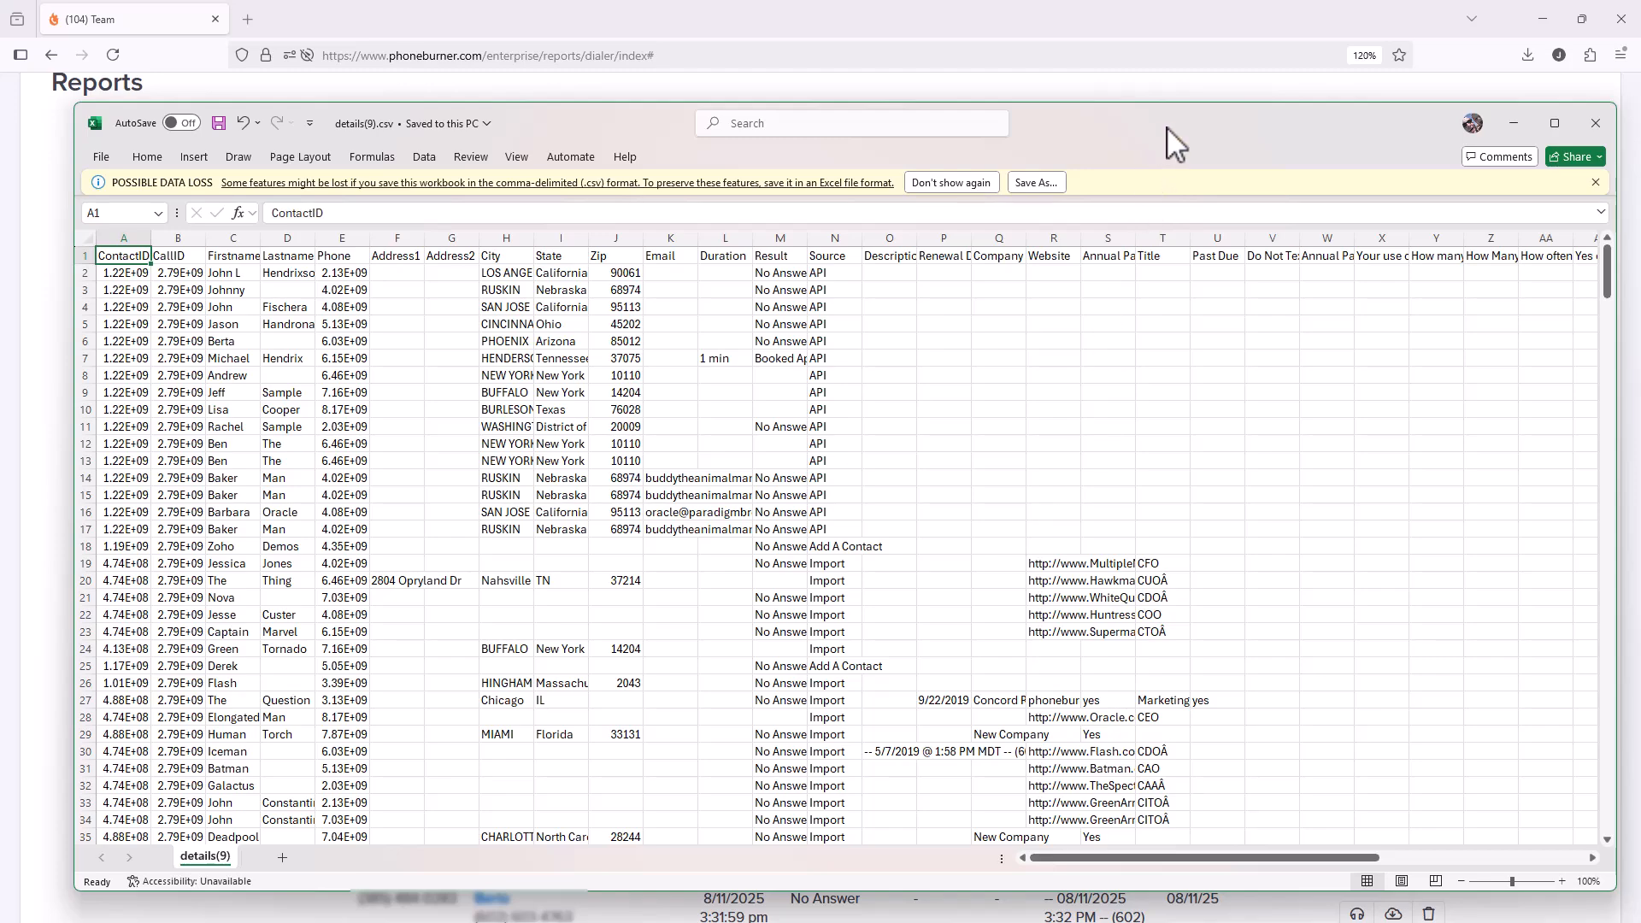
# Step: Export the call details with recordings as call_detail(1).zip and open the download
pyautogui.click(1528, 130)
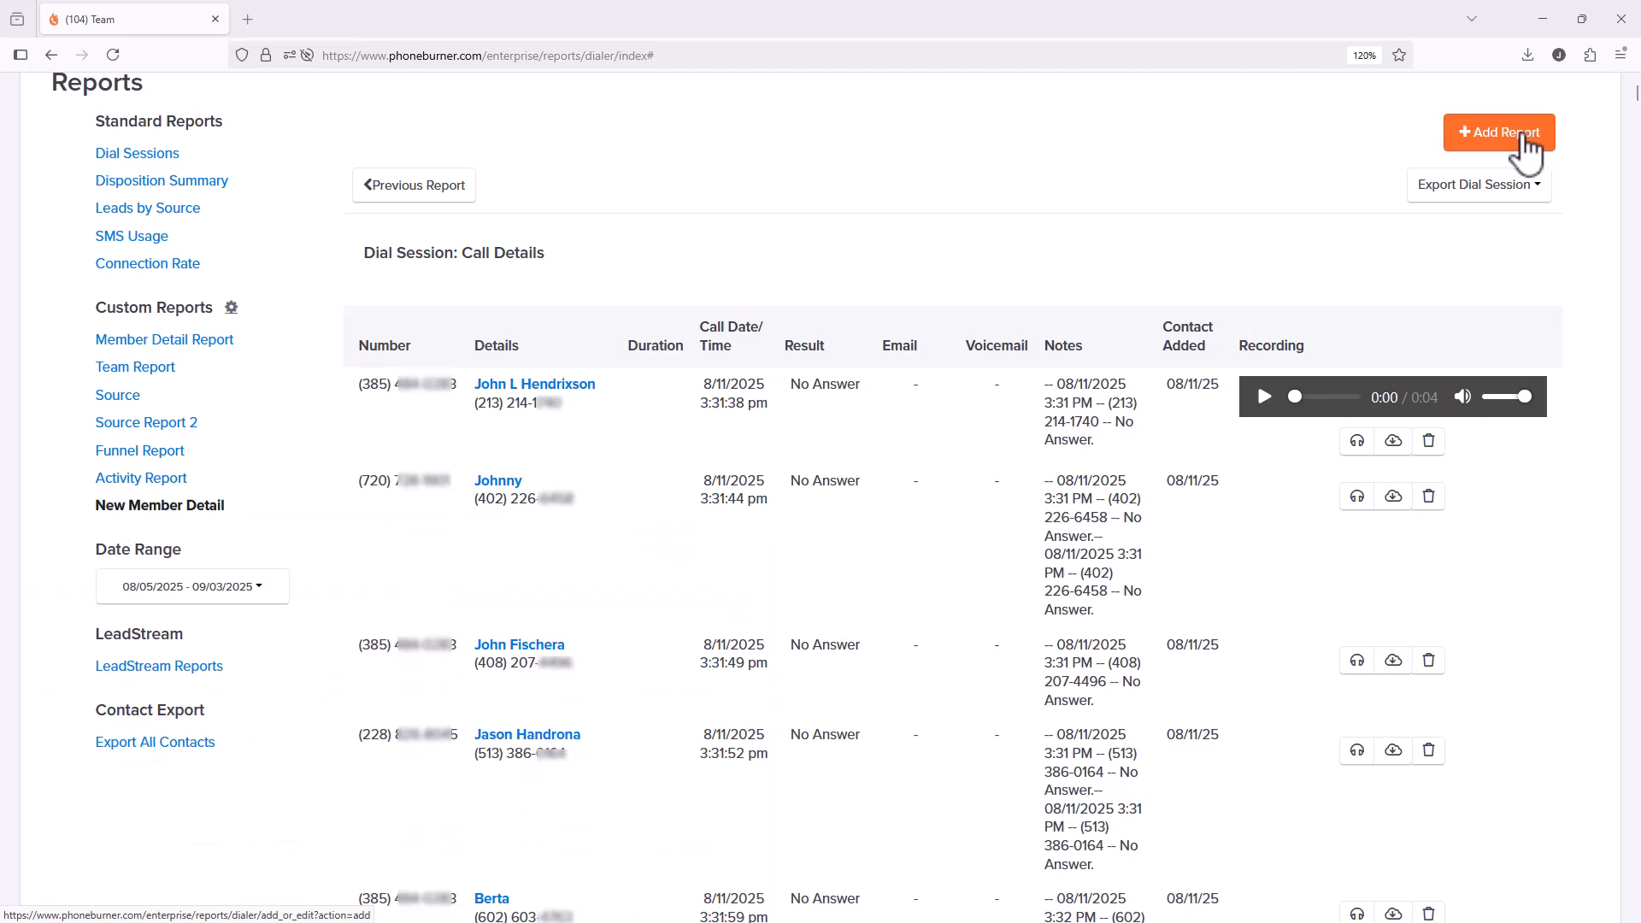
pyautogui.click(1513, 198)
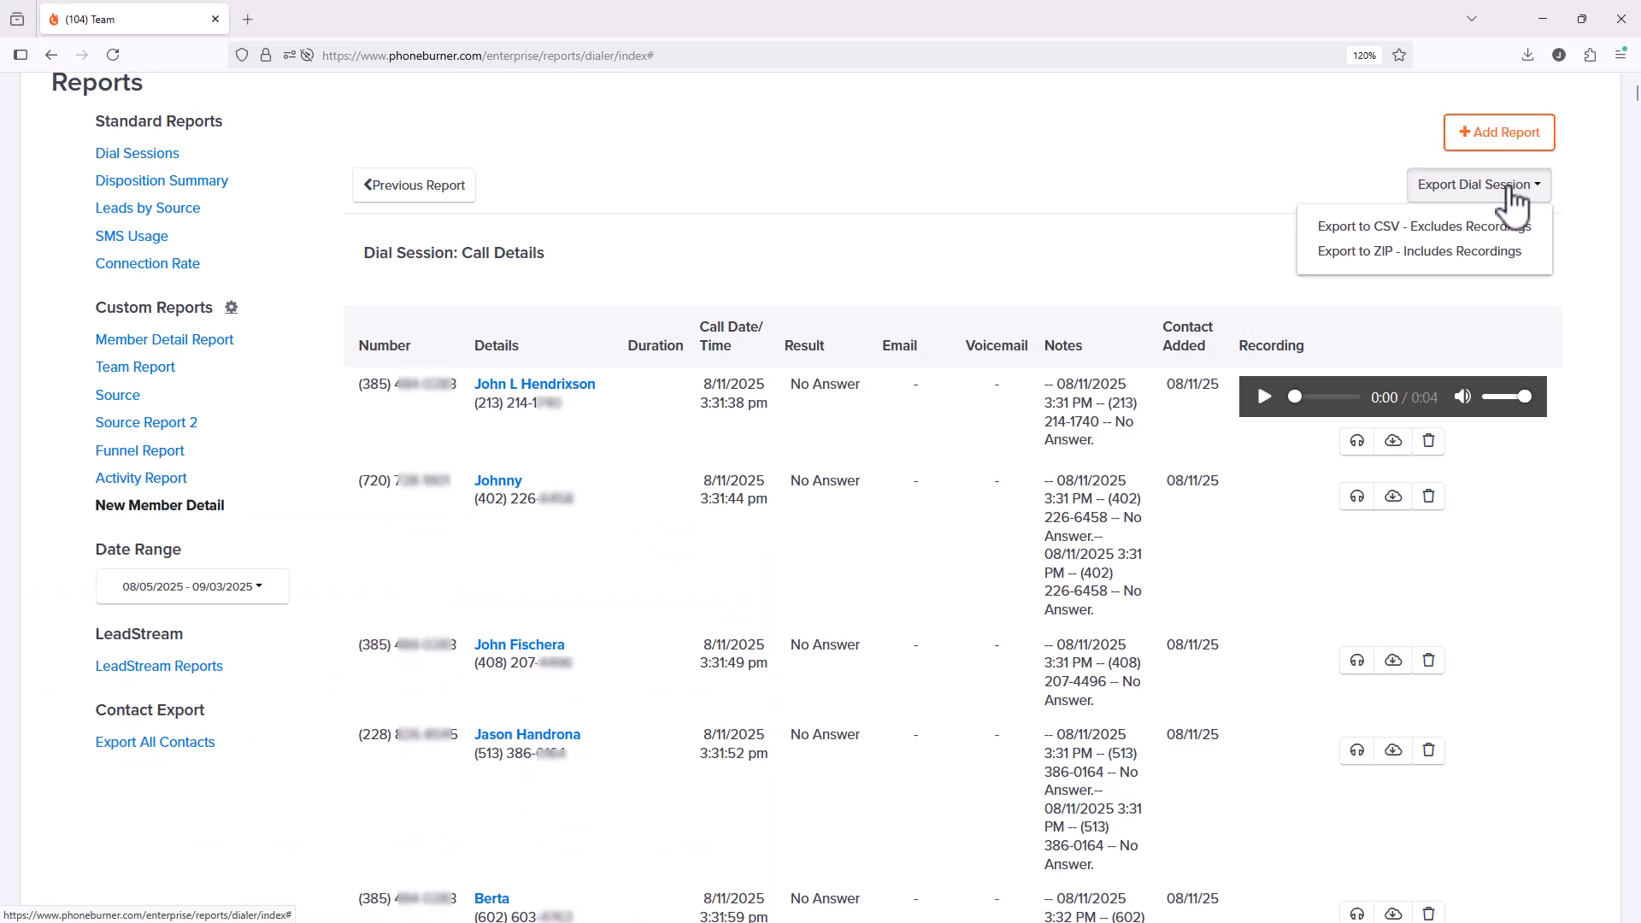
pyautogui.click(1491, 253)
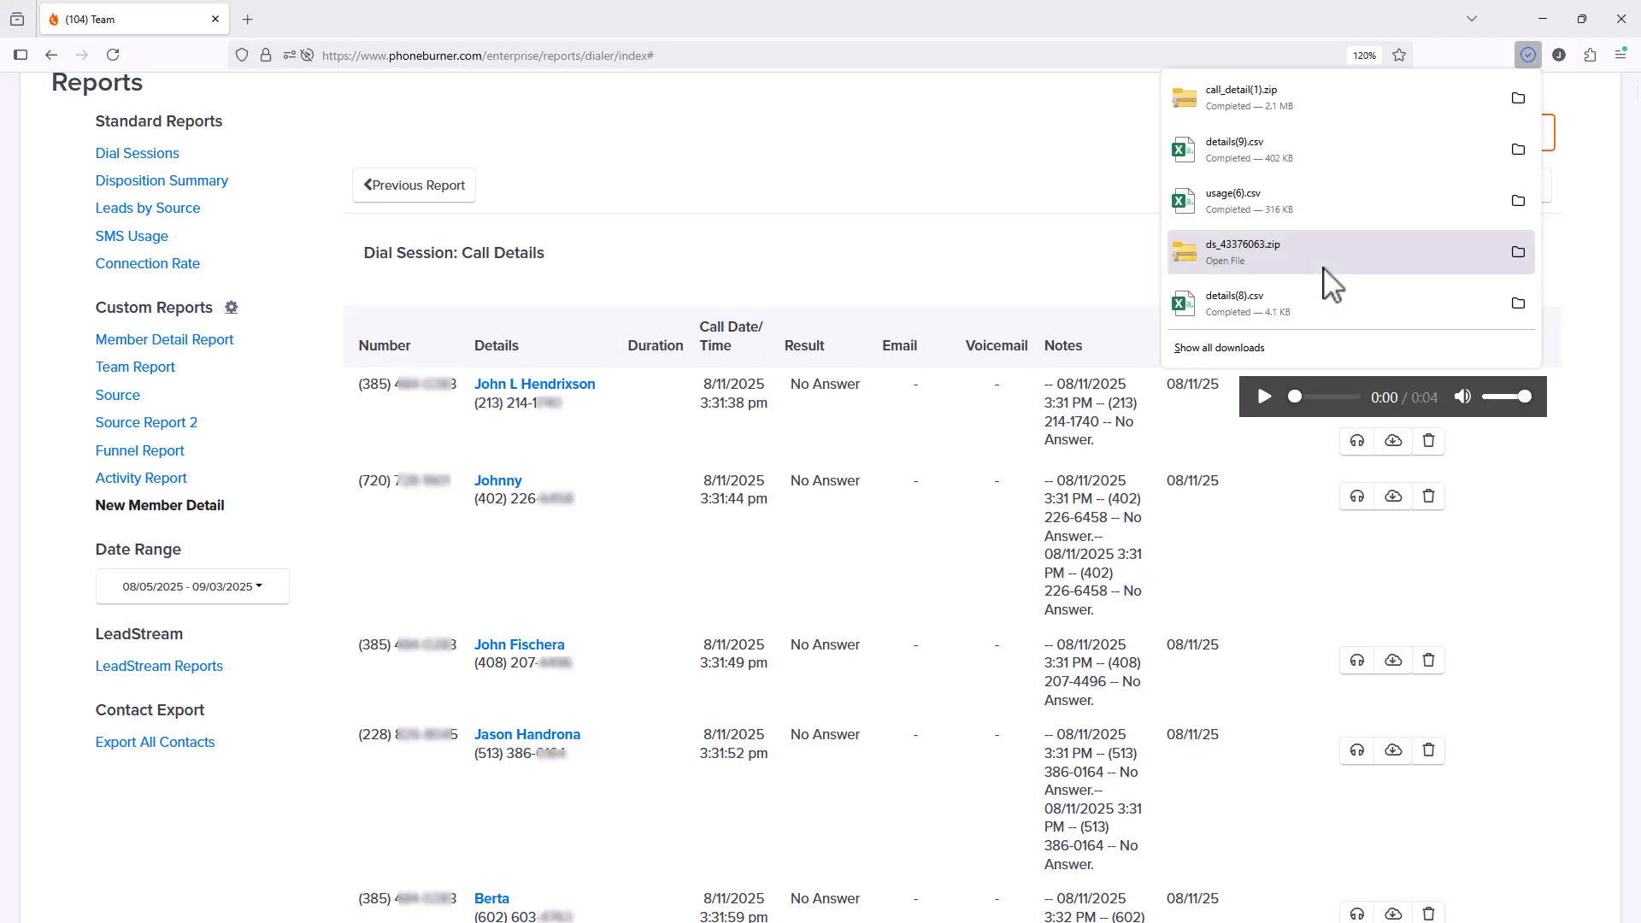
pyautogui.click(1306, 100)
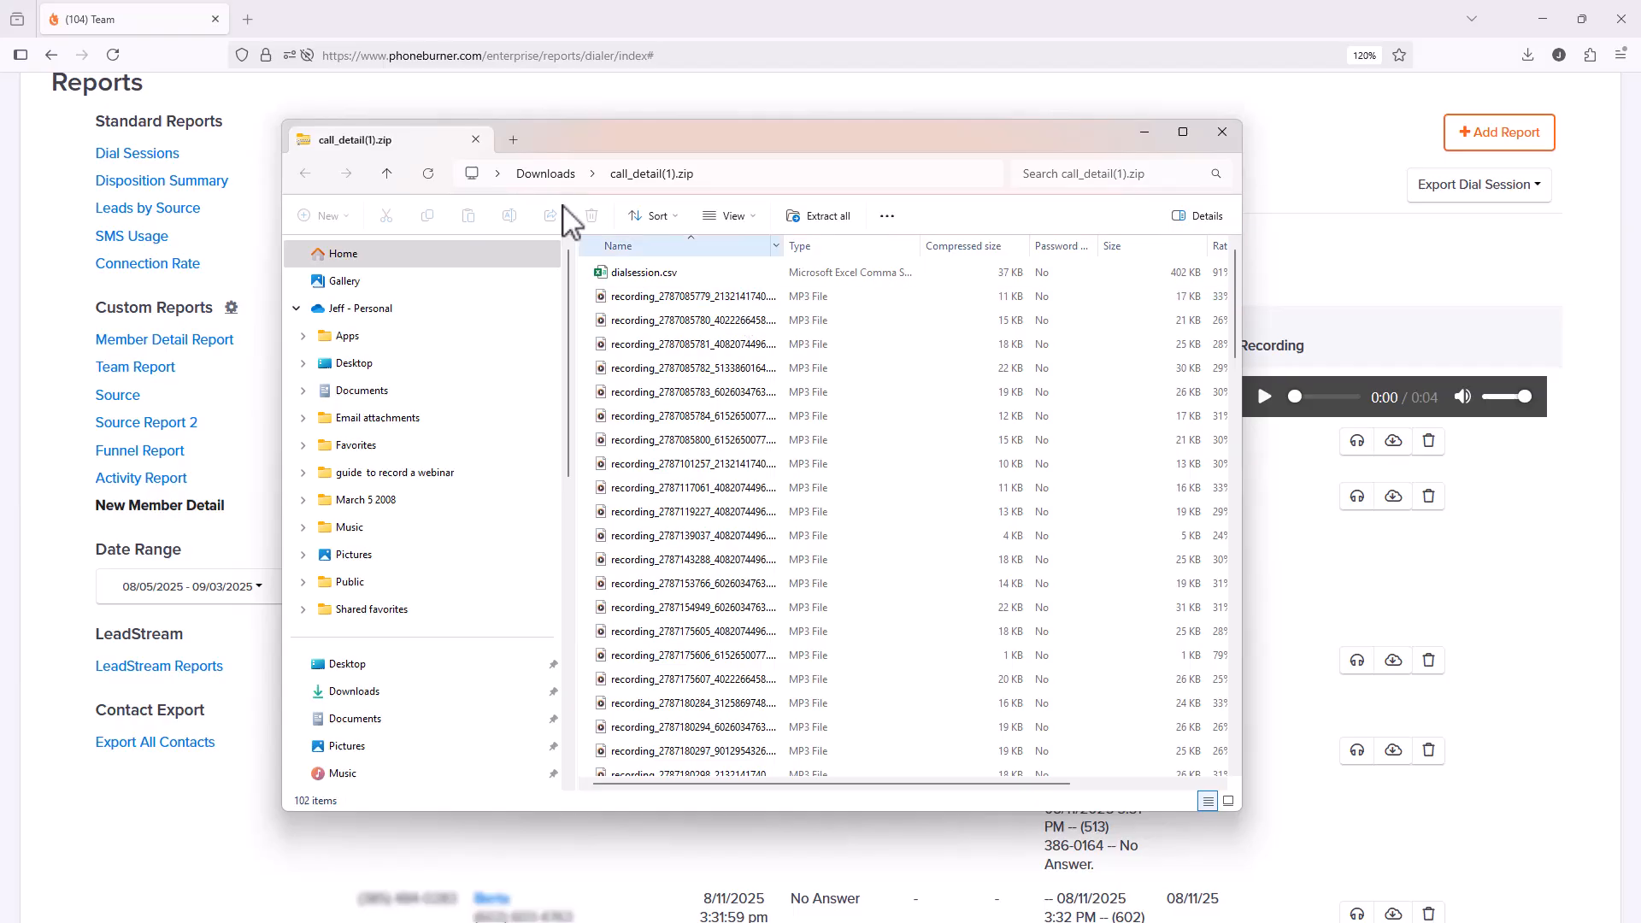
# Step: Close the call_detail(1).zip window holding dialsession.csv and the MP3 recordings
pyautogui.click(1222, 133)
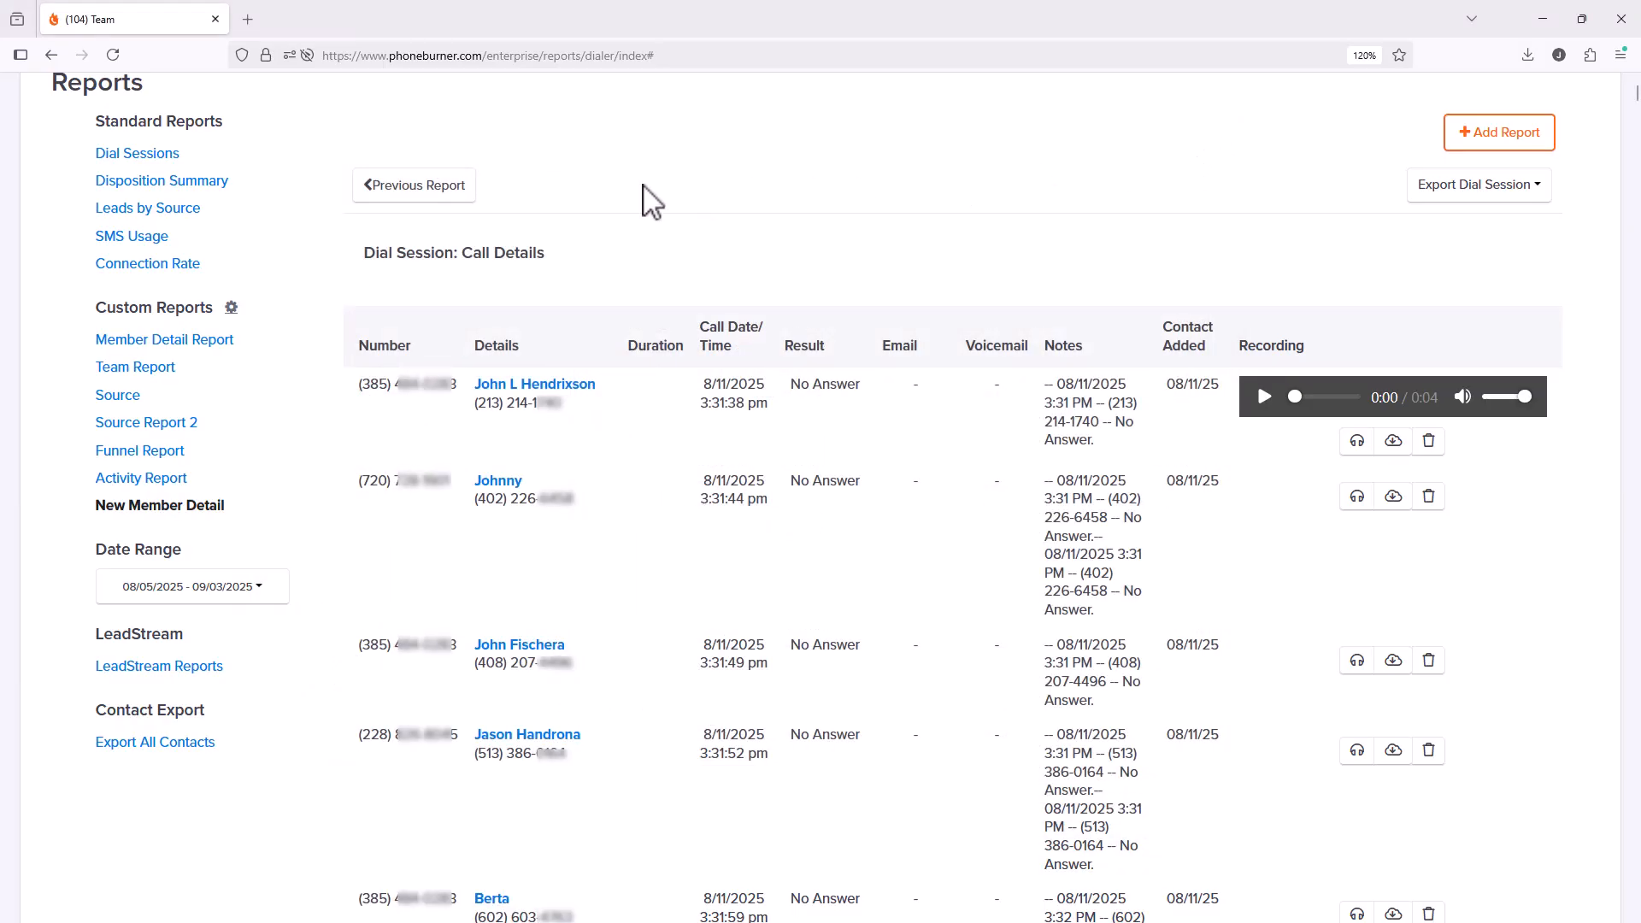
# Step: Return to the New Member Detail report's Call Activity chart and 689-call agent summary
pyautogui.click(427, 198)
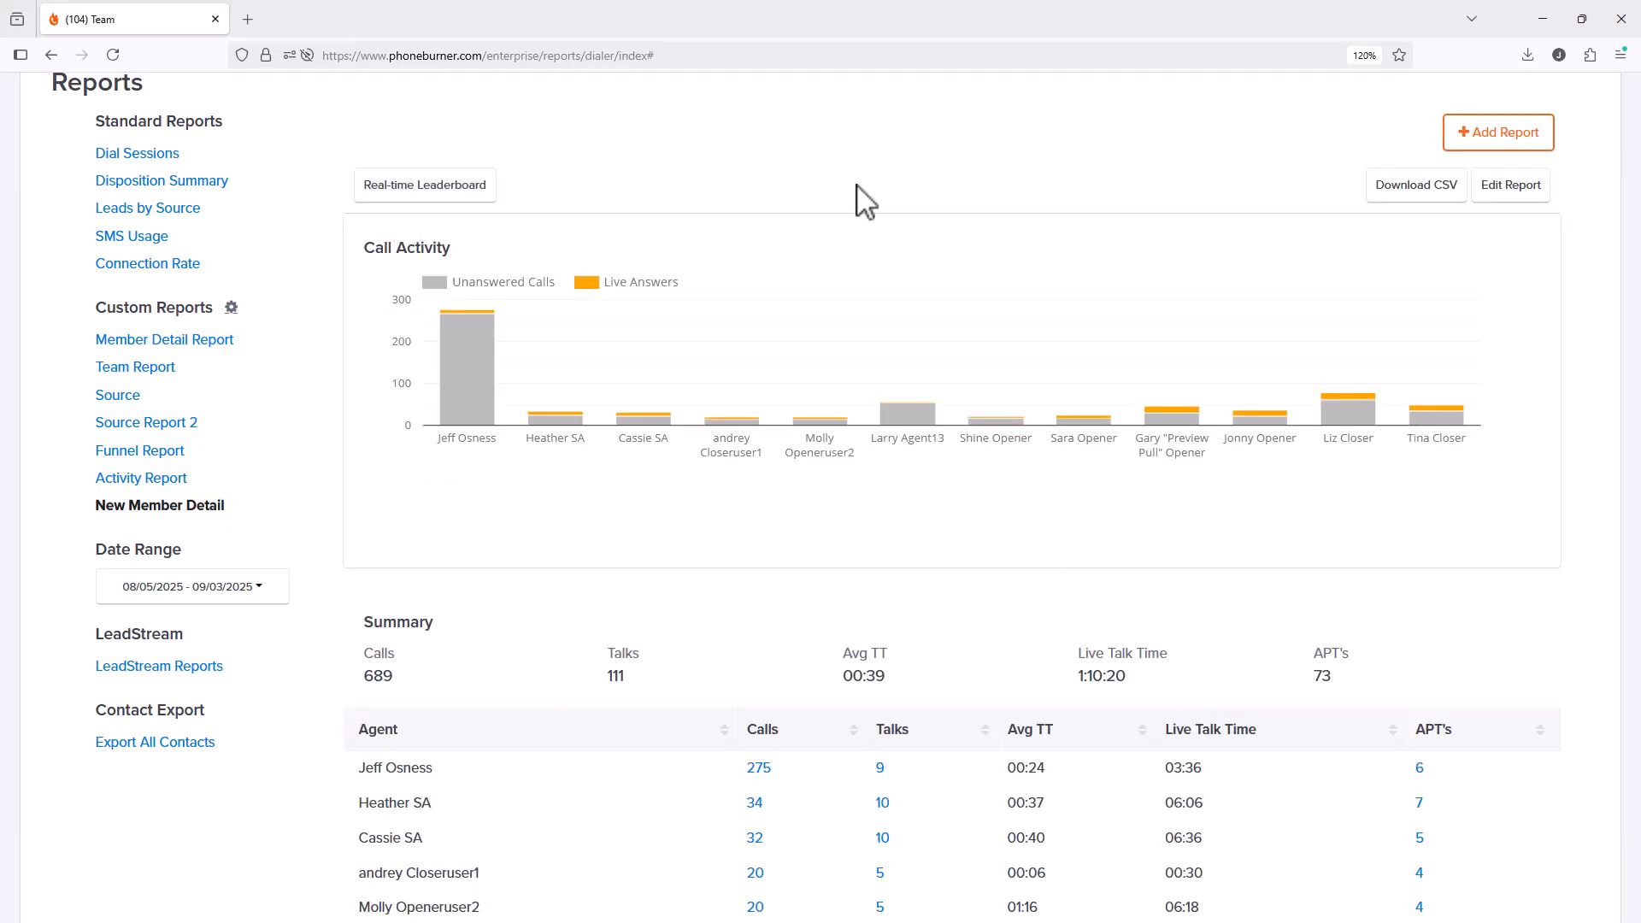